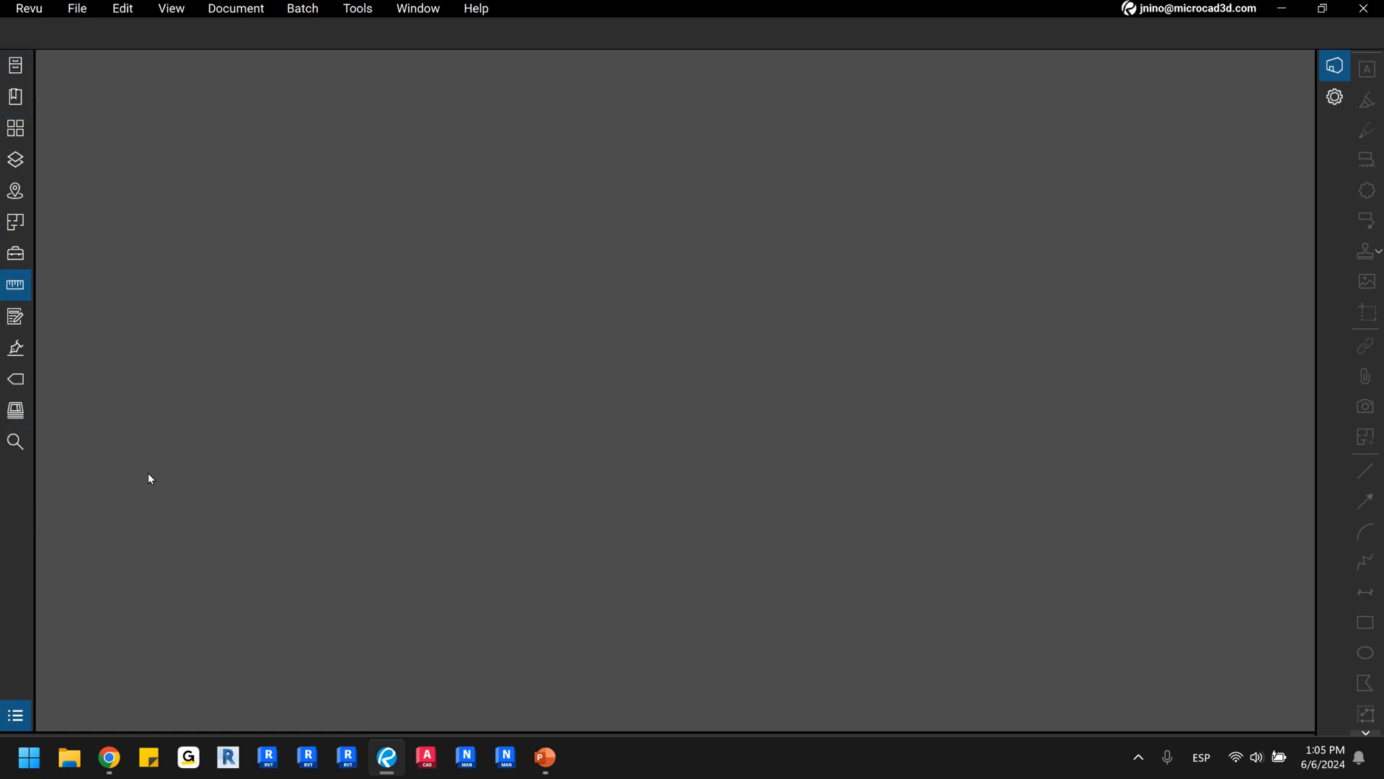
# Open Studio and switch from the sessions list to the list of joined projects.
pyautogui.click(1332, 79)
pyautogui.click(1333, 80)
pyautogui.click(1332, 79)
pyautogui.hotkey('alt', 'Tab')
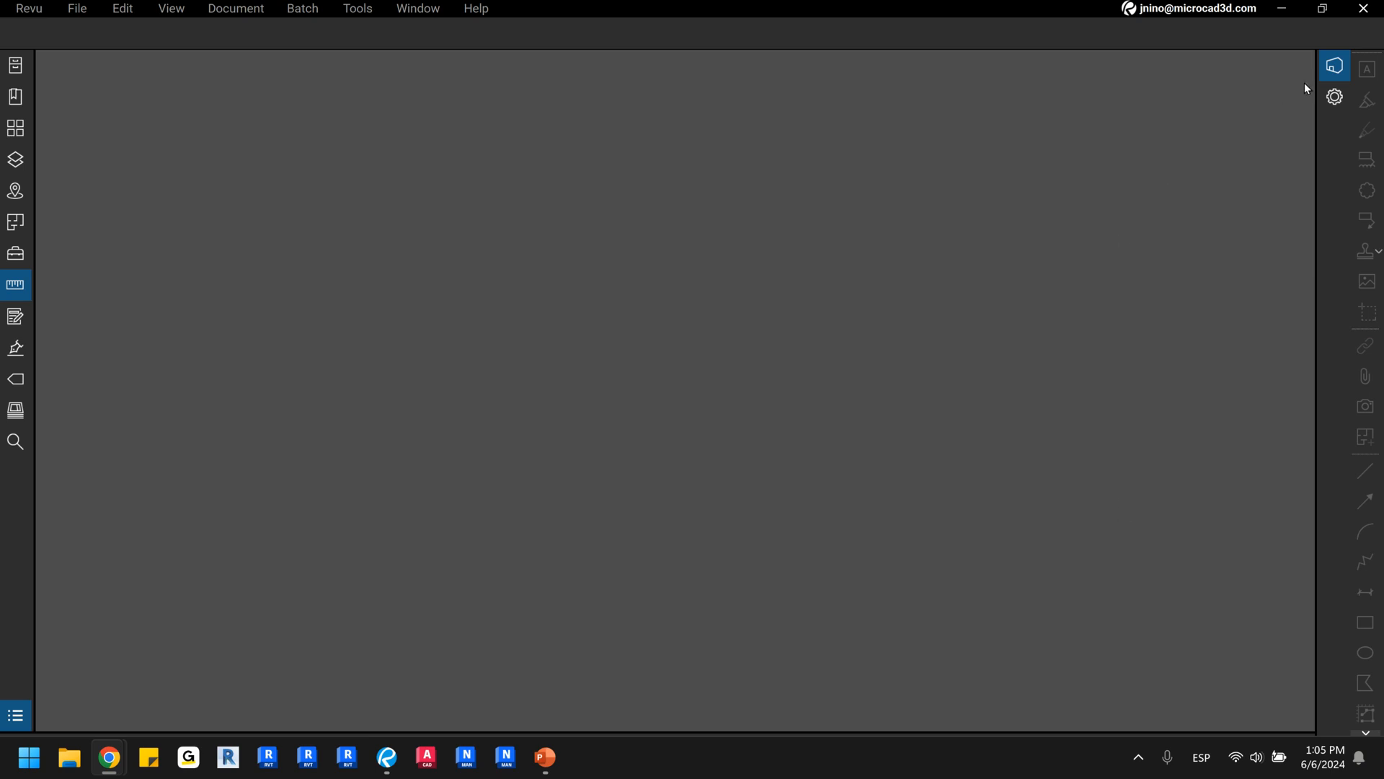
pyautogui.click(1336, 71)
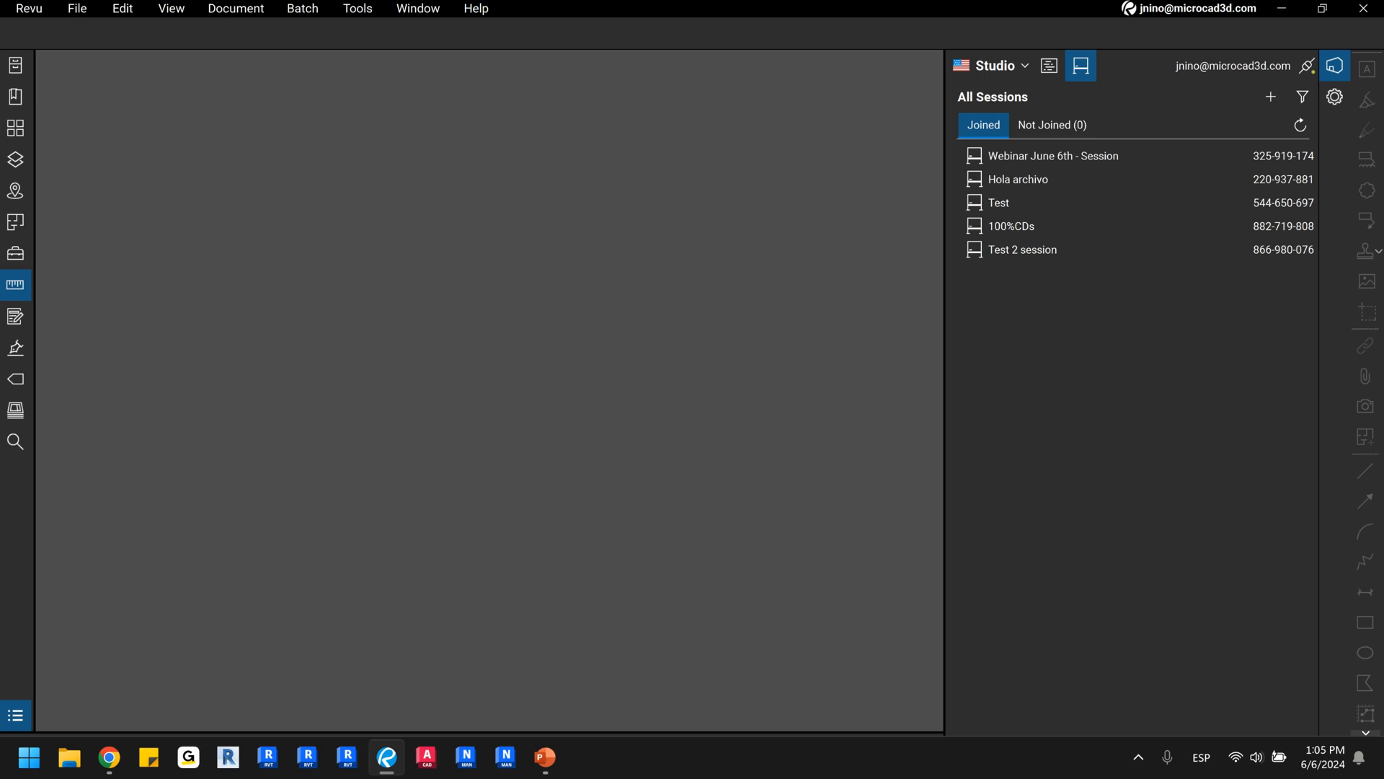
pyautogui.hotkey('alt', 'Tab')
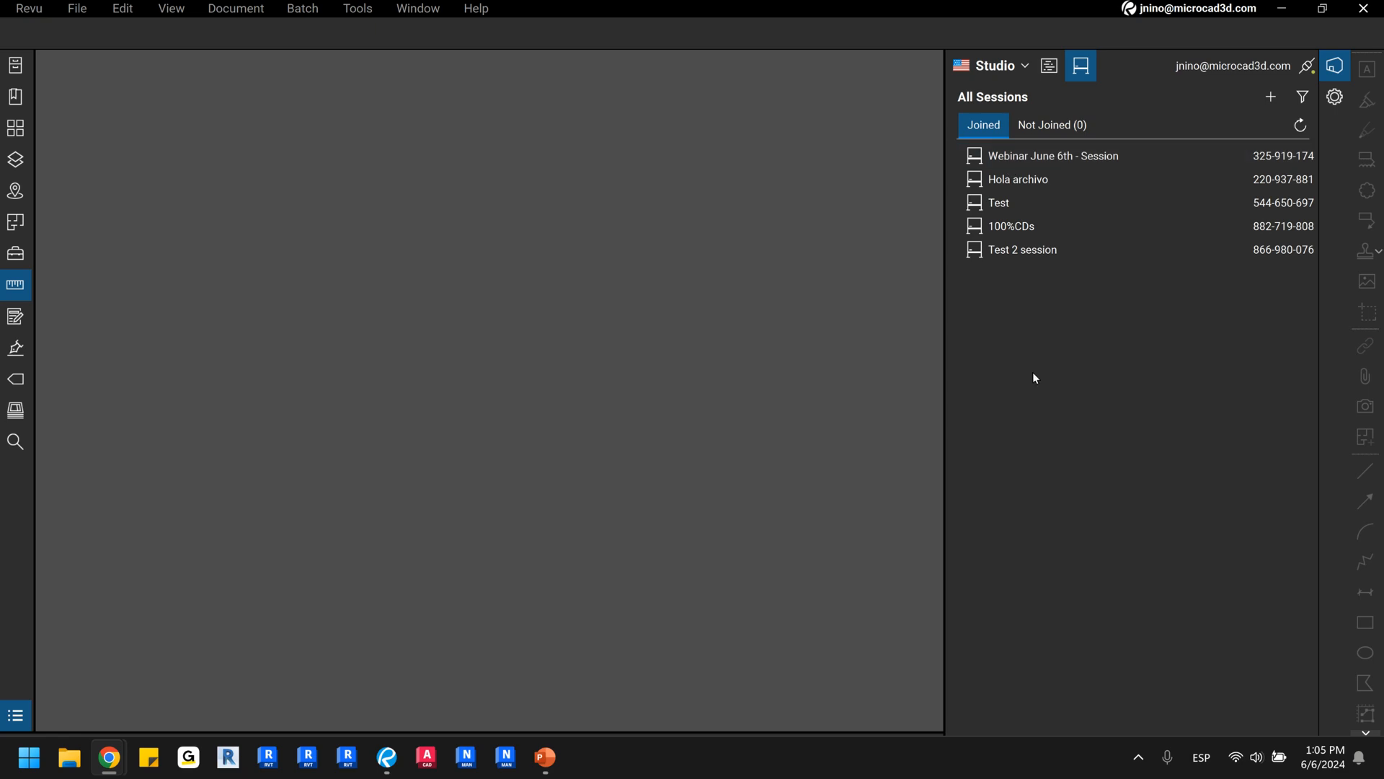
pyautogui.click(1049, 65)
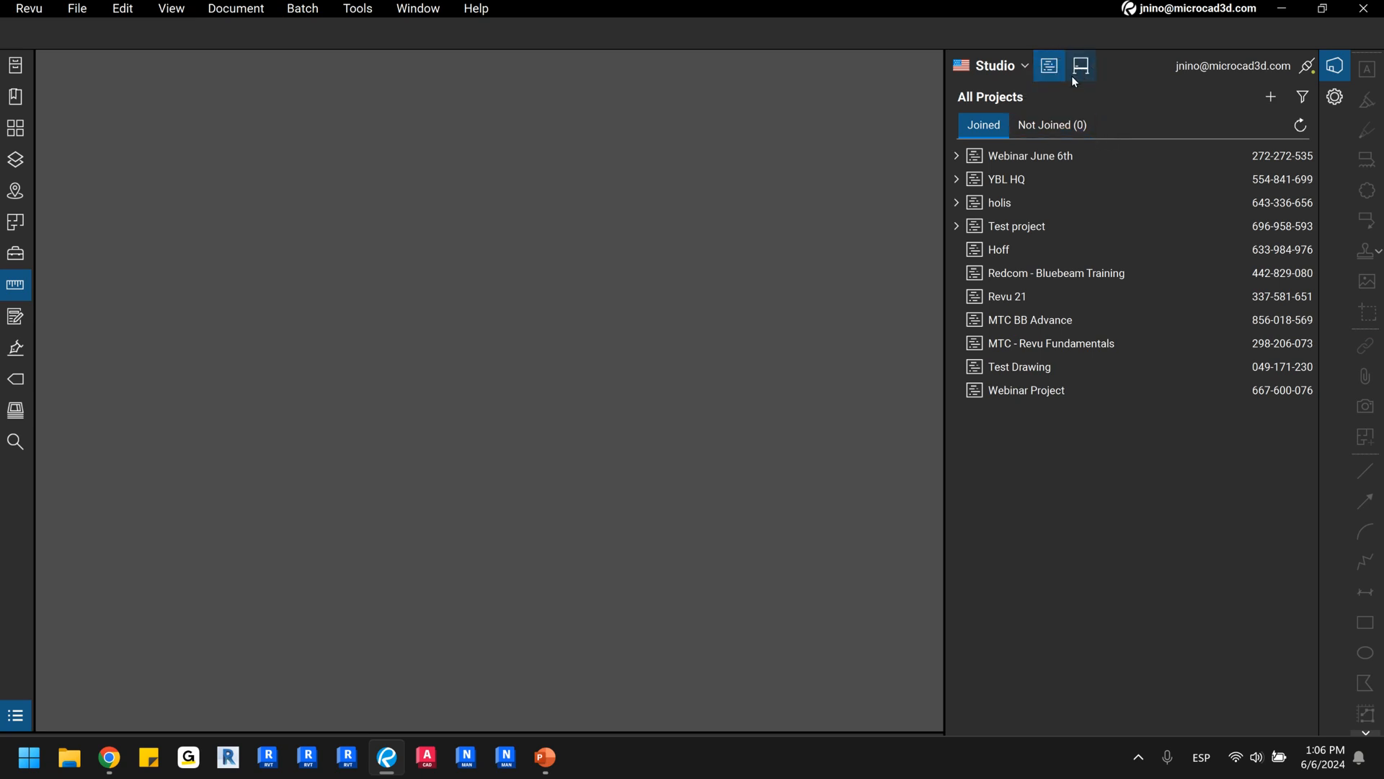
# Review the Studio account options and the regional servers available for the signed-in account.
pyautogui.click(1016, 72)
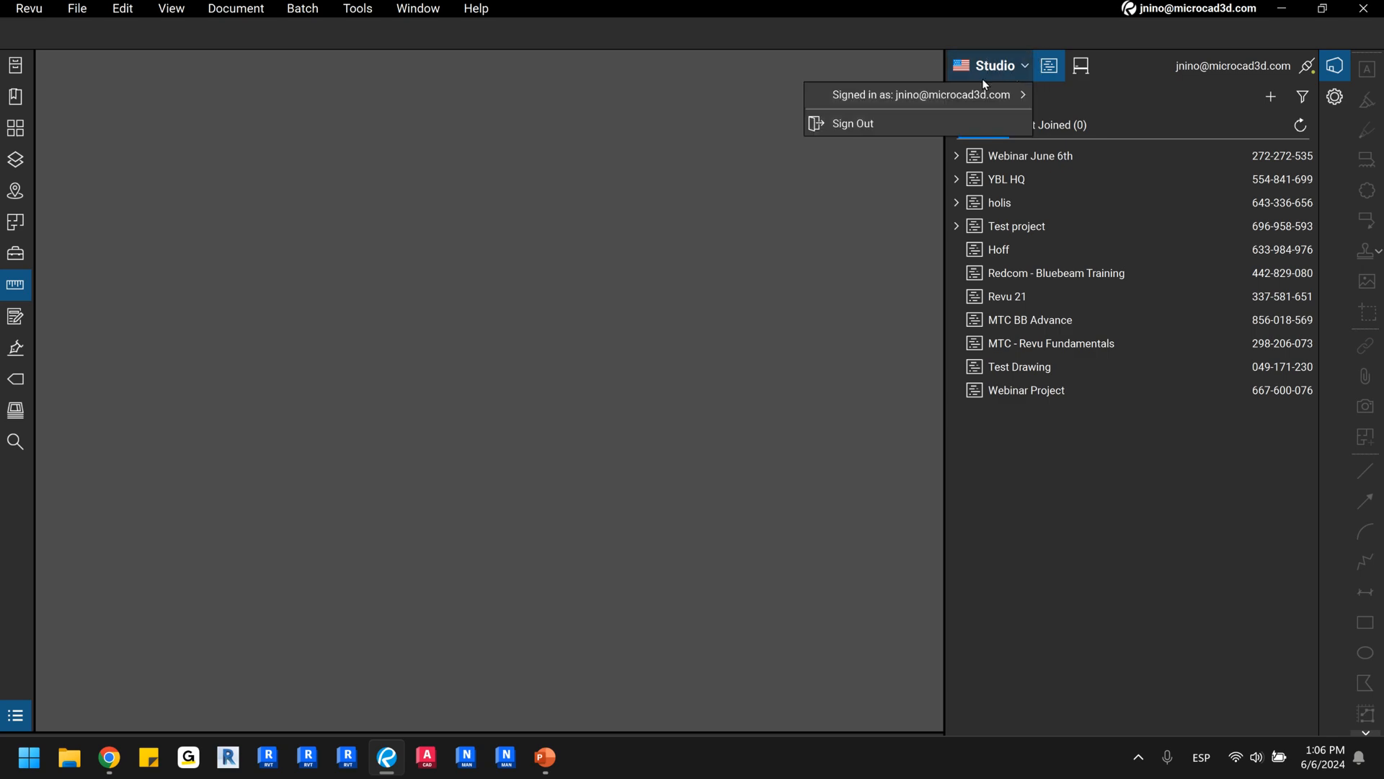
pyautogui.click(865, 105)
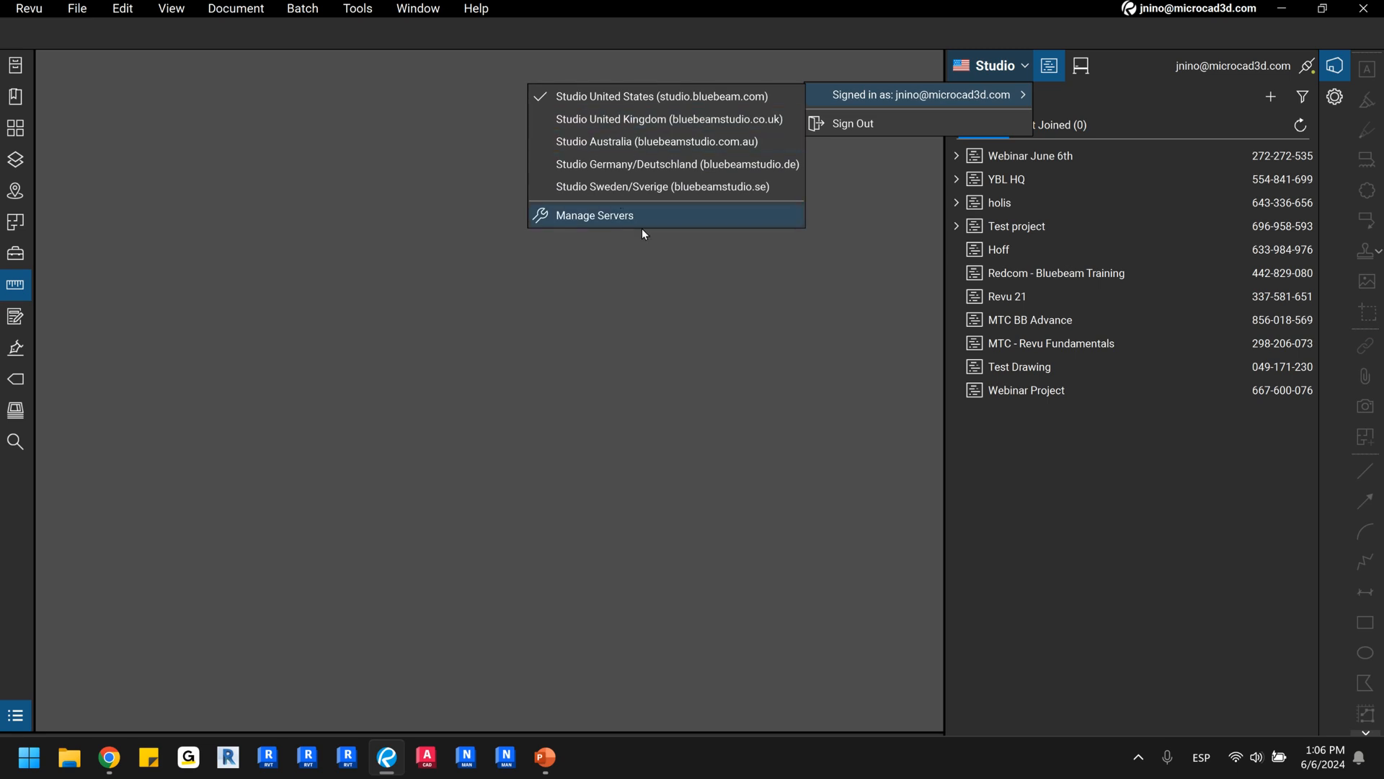
pyautogui.click(957, 14)
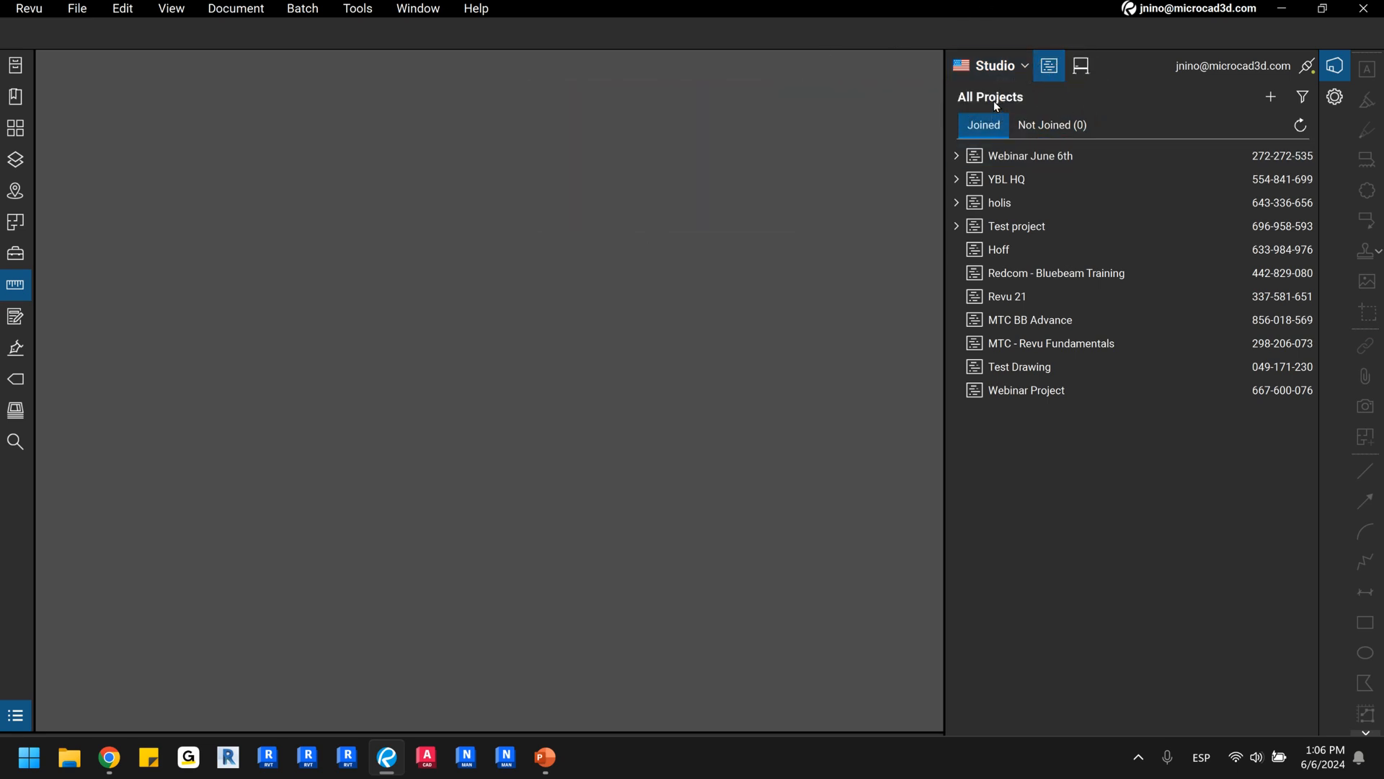
pyautogui.press('ctrl')
# Examine the options for adding a project and the Studio ID prompt for joining one, without joining.
pyautogui.click(1270, 104)
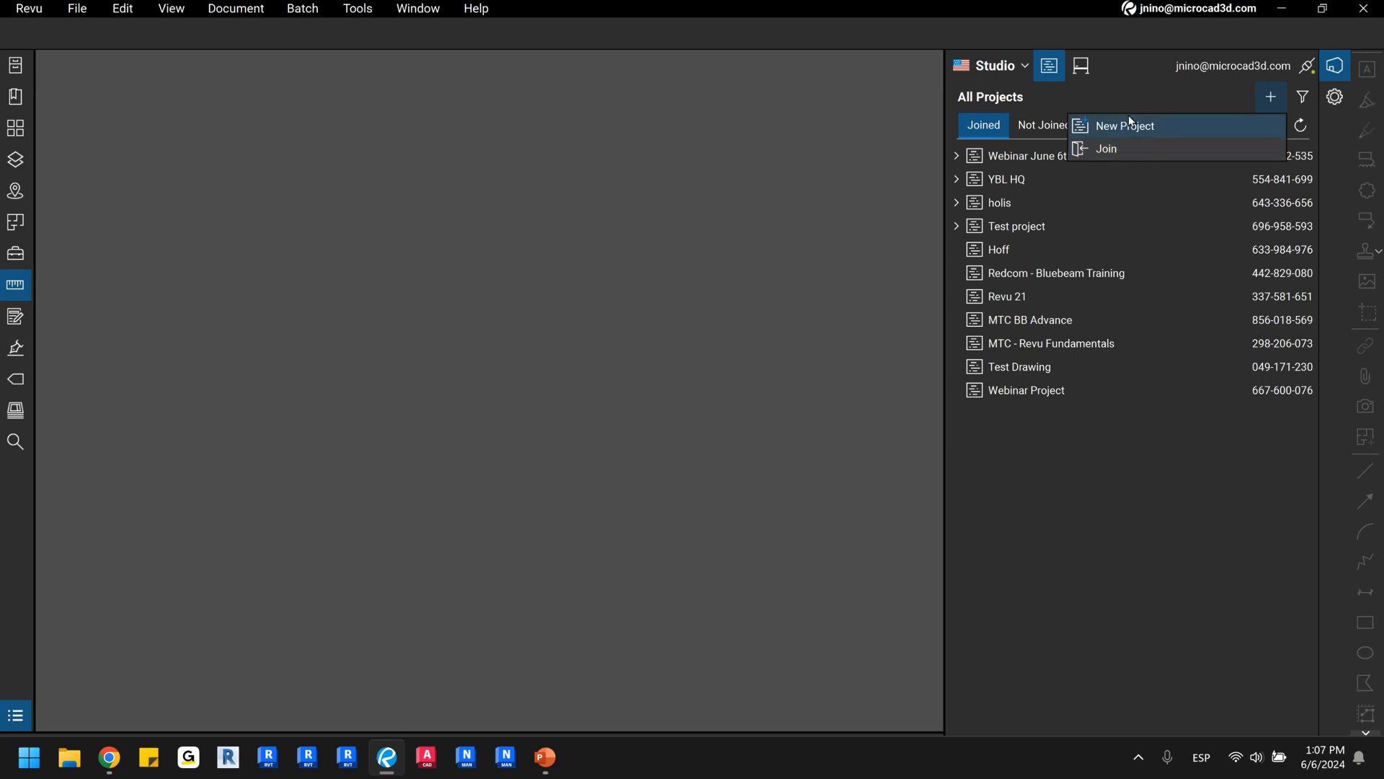
pyautogui.click(1137, 73)
pyautogui.click(1267, 154)
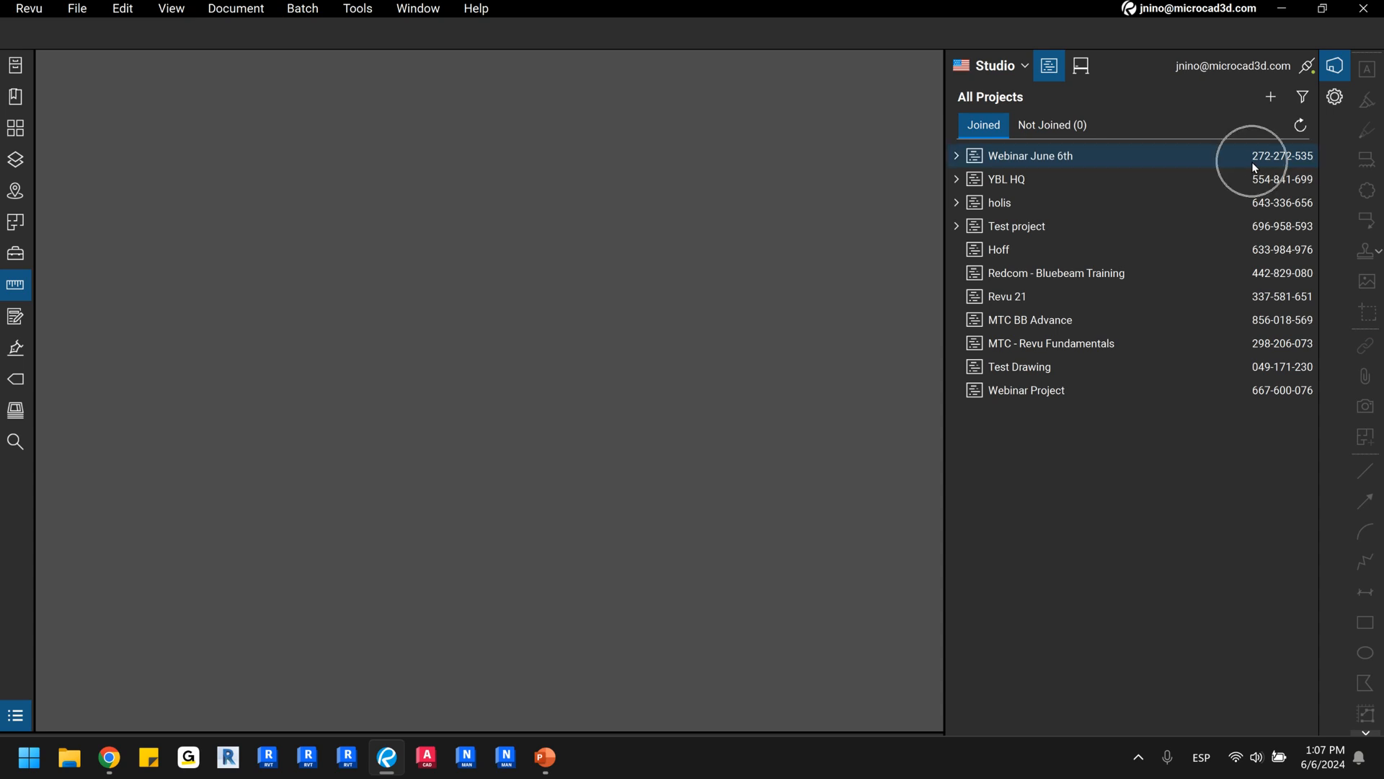
pyautogui.click(1271, 96)
pyautogui.click(1169, 149)
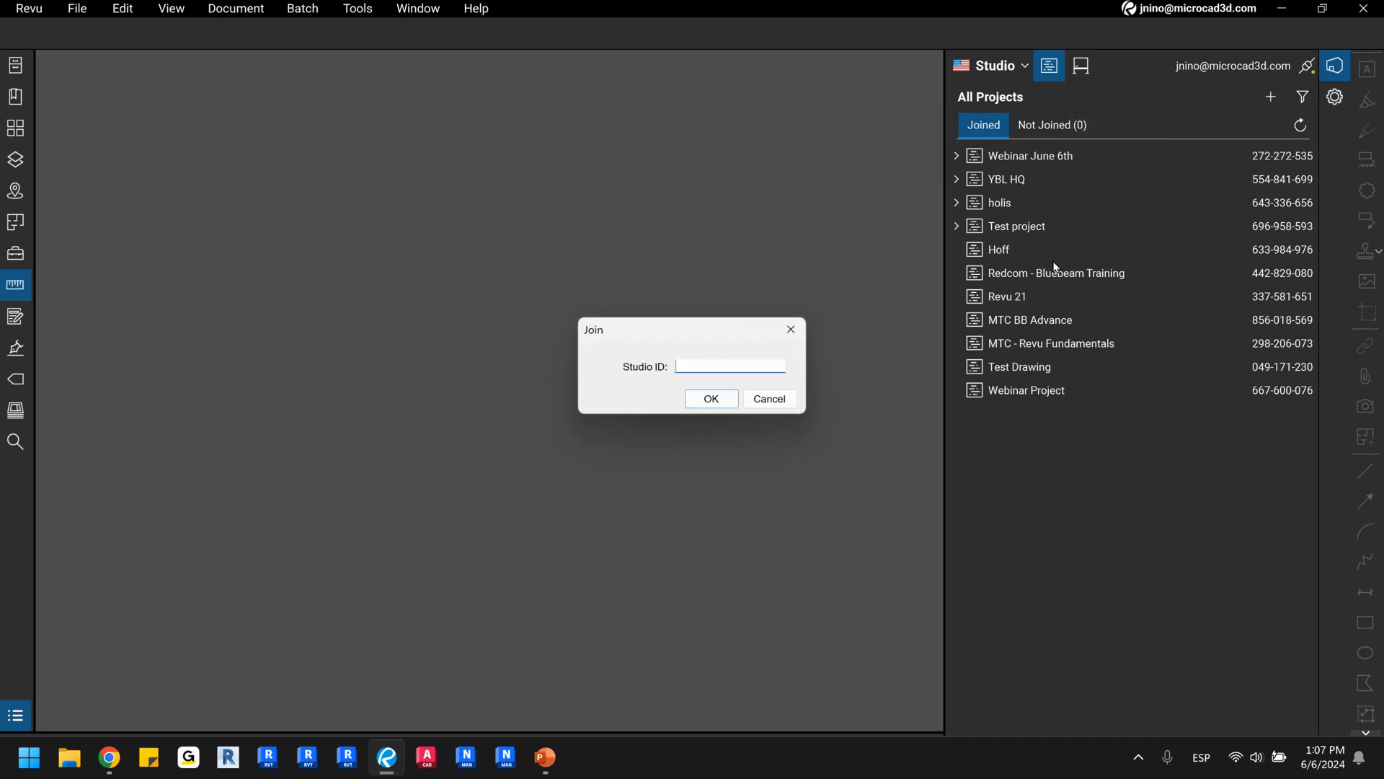
pyautogui.click(690, 370)
pyautogui.click(769, 399)
# Look at the name prompt for creating a new Studio project and dismiss it without creating one.
pyautogui.click(1269, 100)
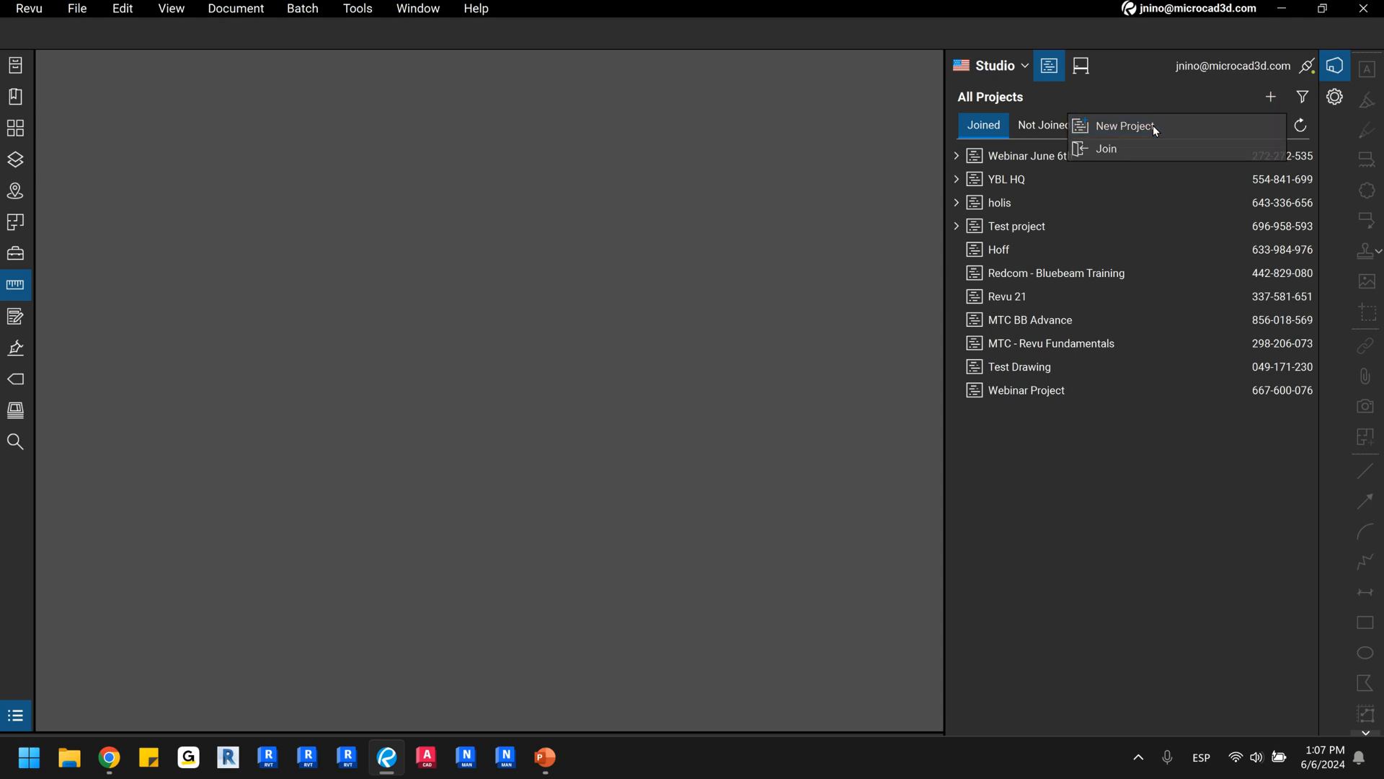
pyautogui.click(1153, 124)
pyautogui.press('ctrl')
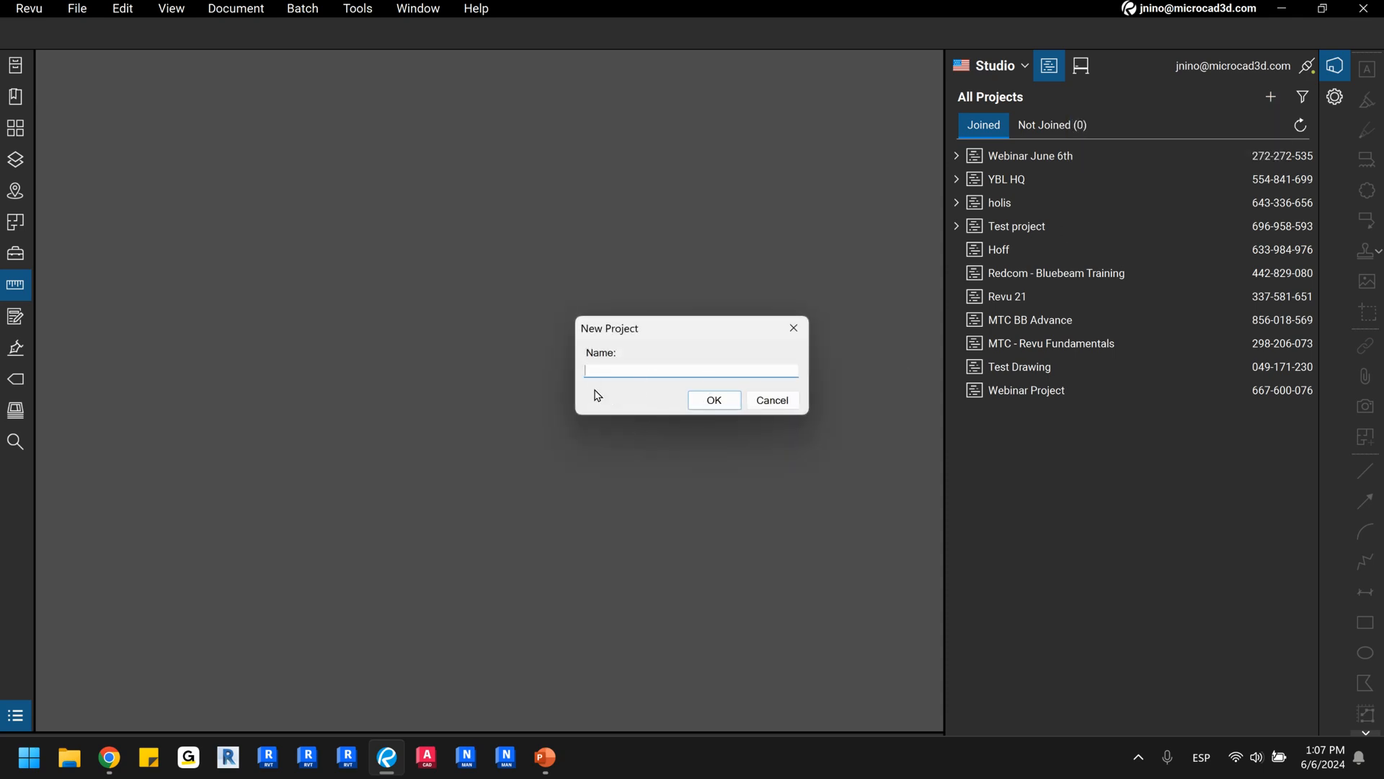
pyautogui.press('ctrl')
pyautogui.click(797, 330)
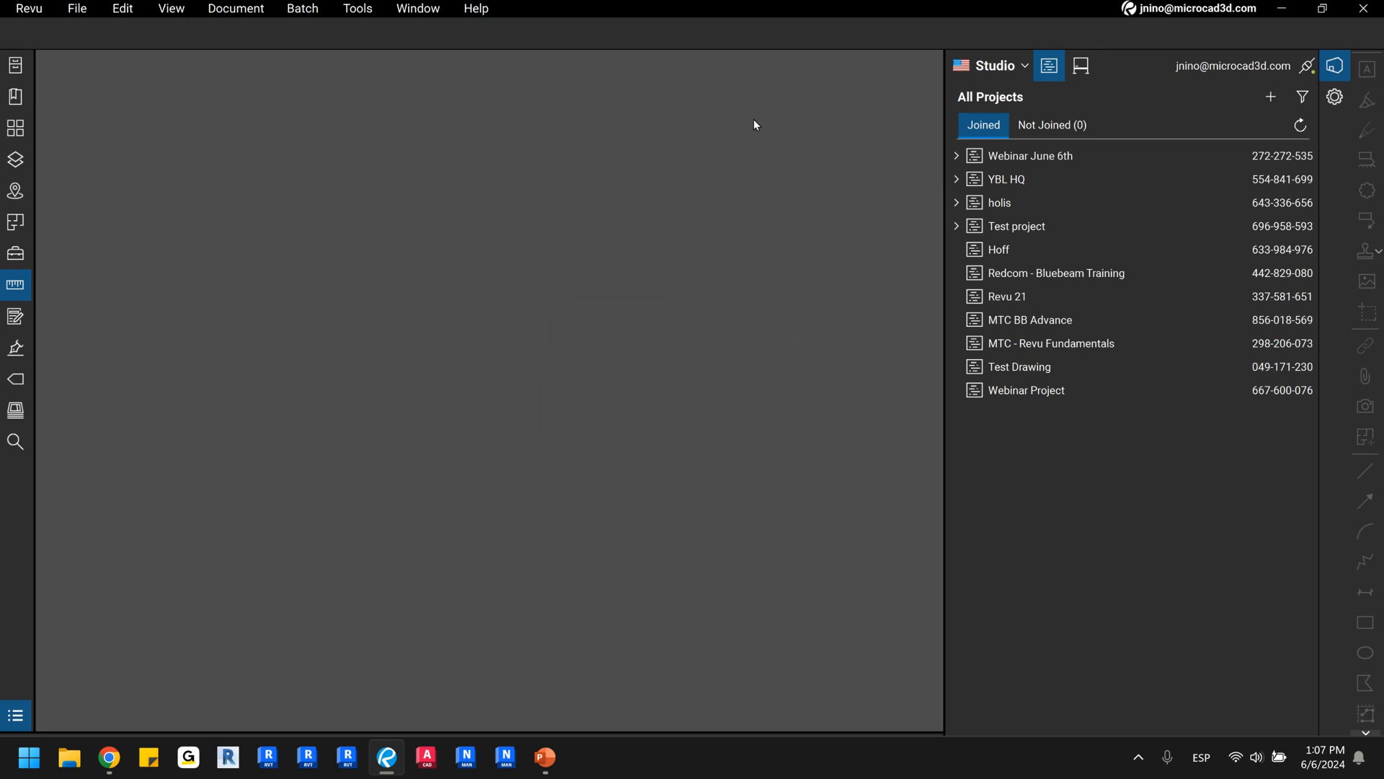
# Open the Webinar June 6th project and collapse the Studio projects list.
pyautogui.doubleClick(1016, 157)
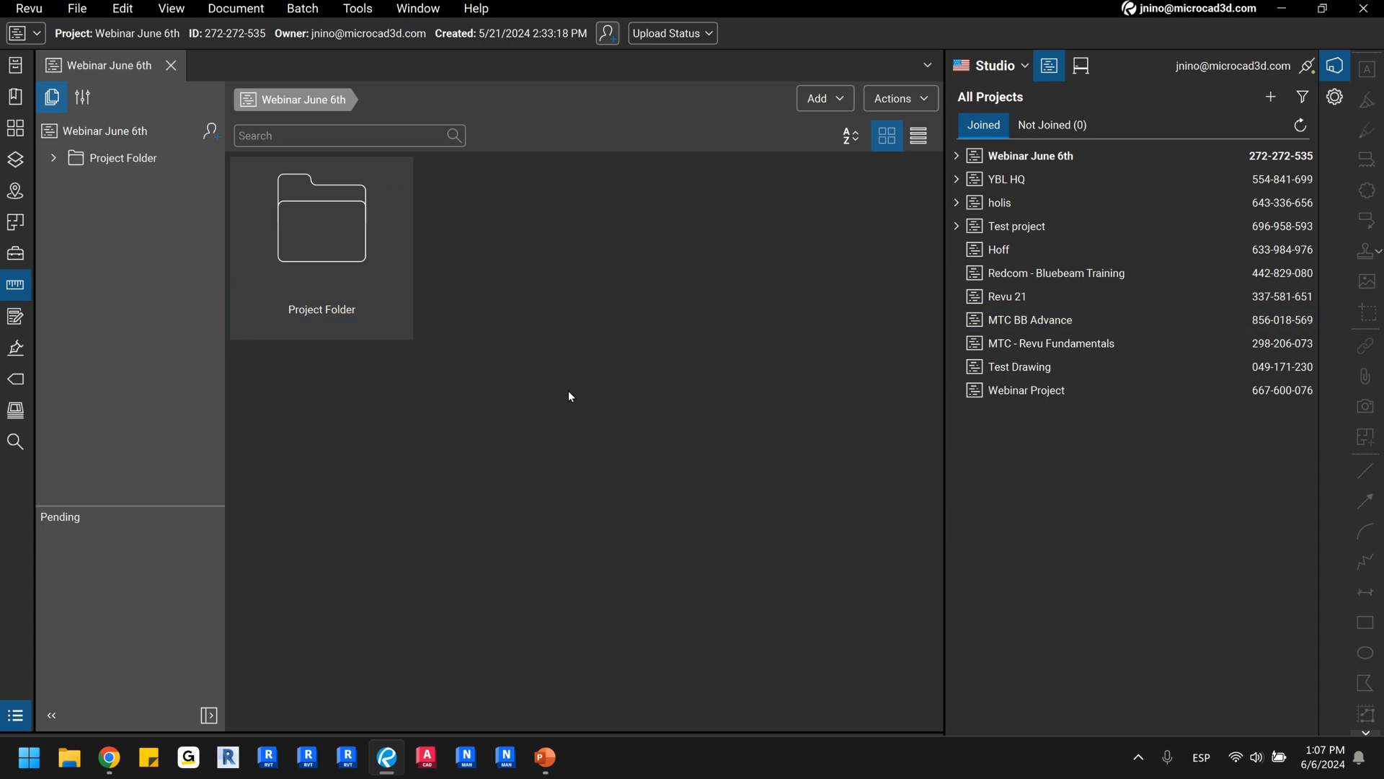
pyautogui.doubleClick(946, 372)
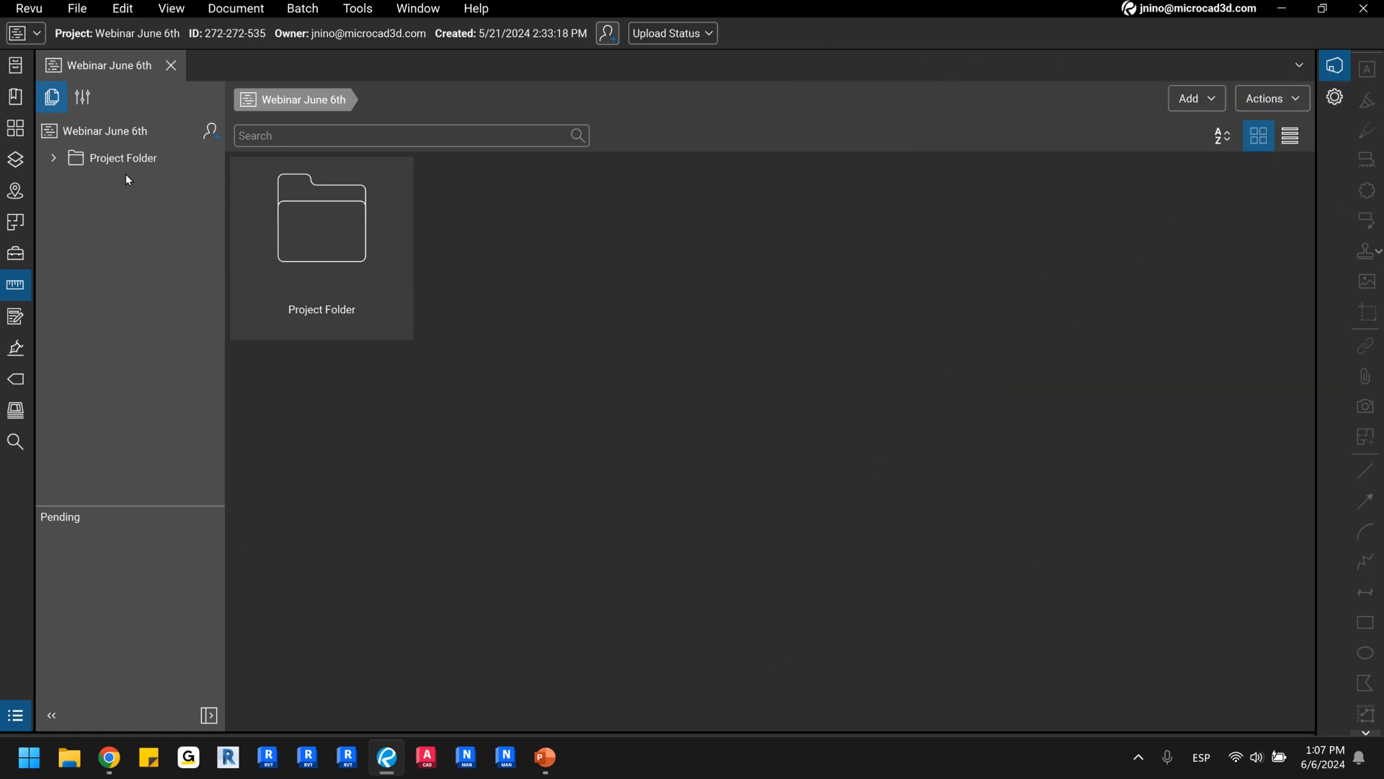
# Review the new folder, file upload and folder upload options available in the project's root.
pyautogui.click(101, 79)
pyautogui.rightClick(745, 336)
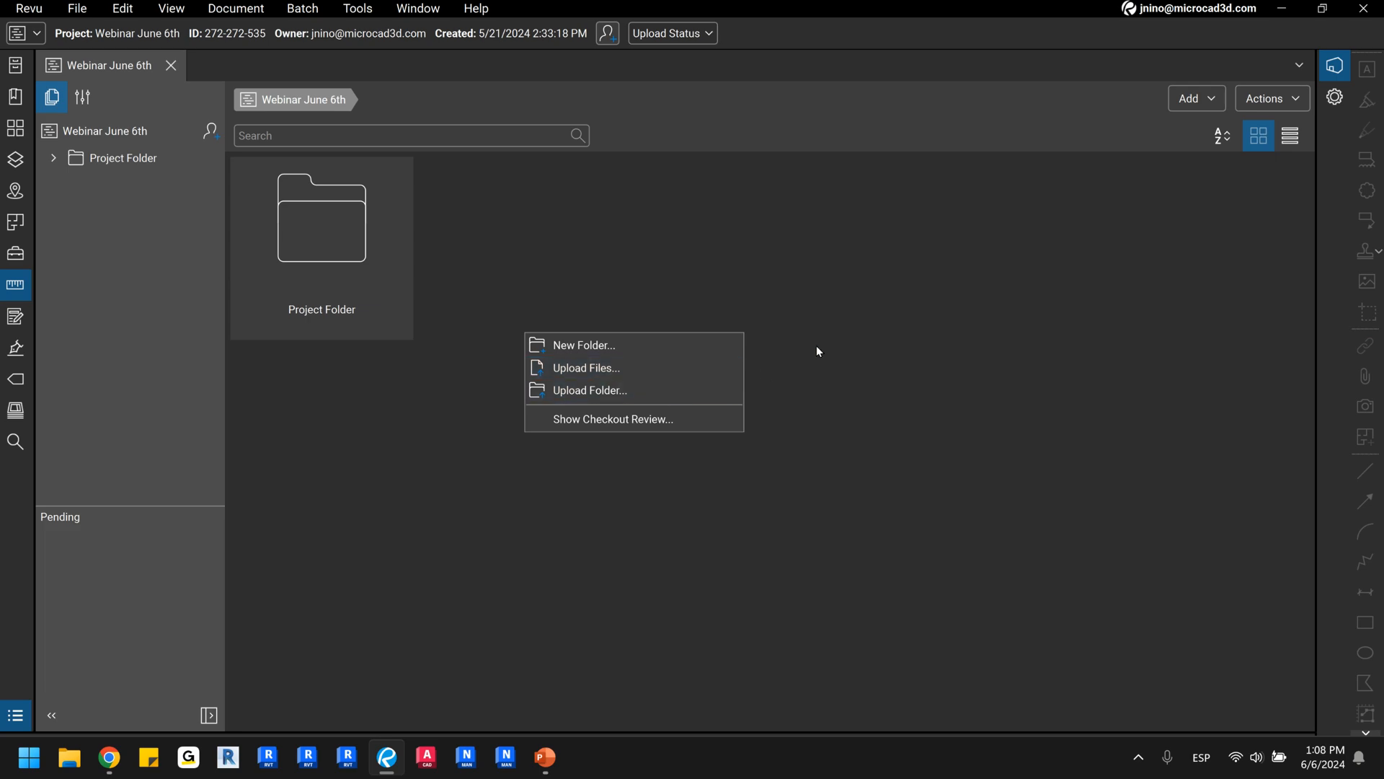
pyautogui.click(847, 315)
# Expand Project Folder in the project's document tree to list its files.
pyautogui.click(52, 94)
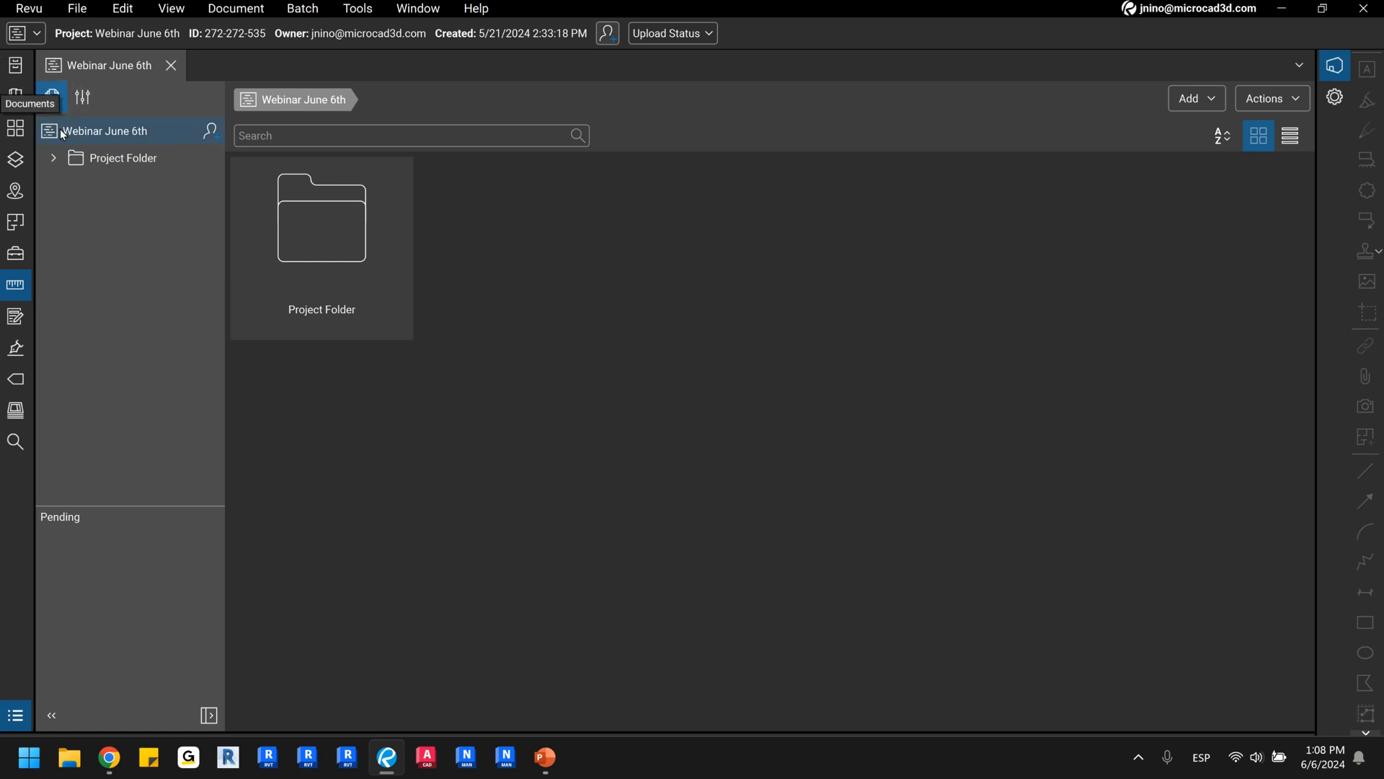
pyautogui.click(53, 156)
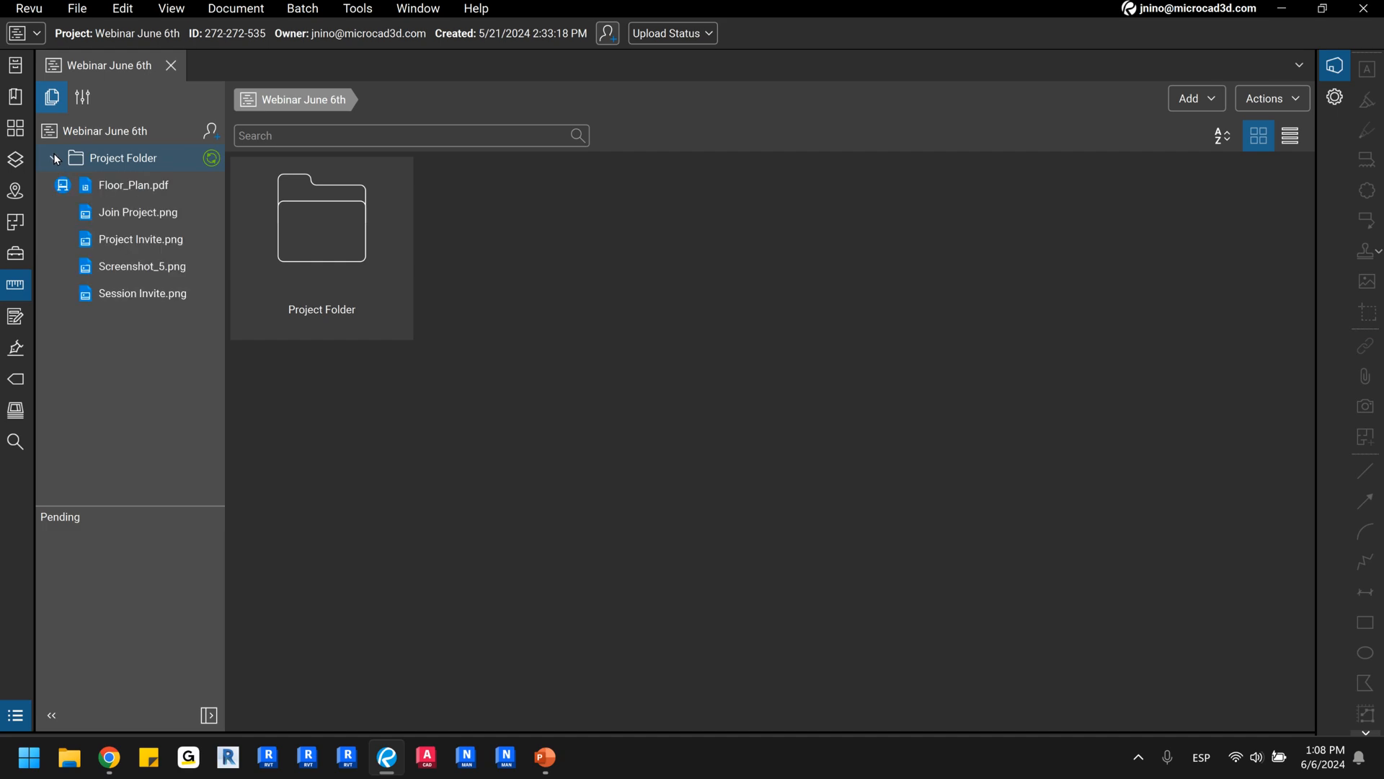
pyautogui.click(52, 158)
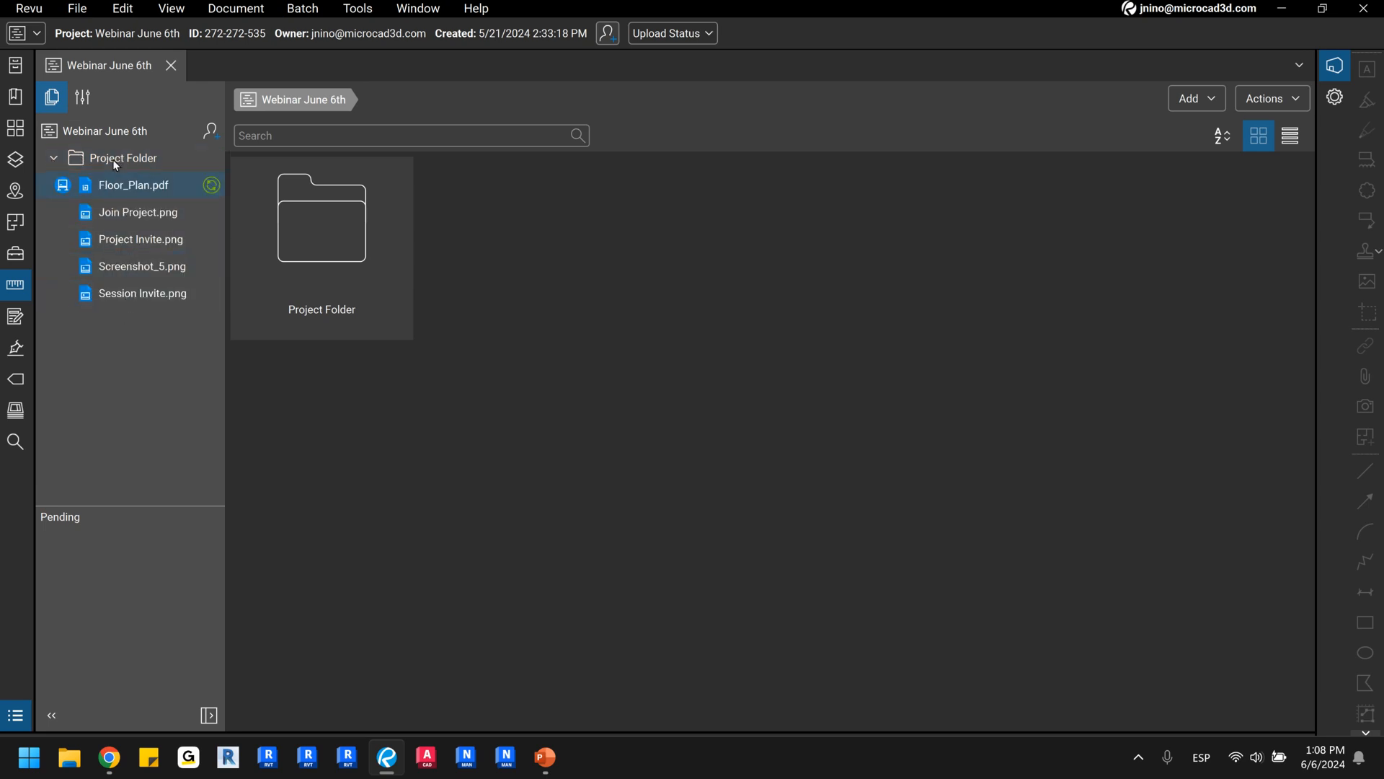
# Open the project settings and review the general information and the user access list.
pyautogui.click(84, 101)
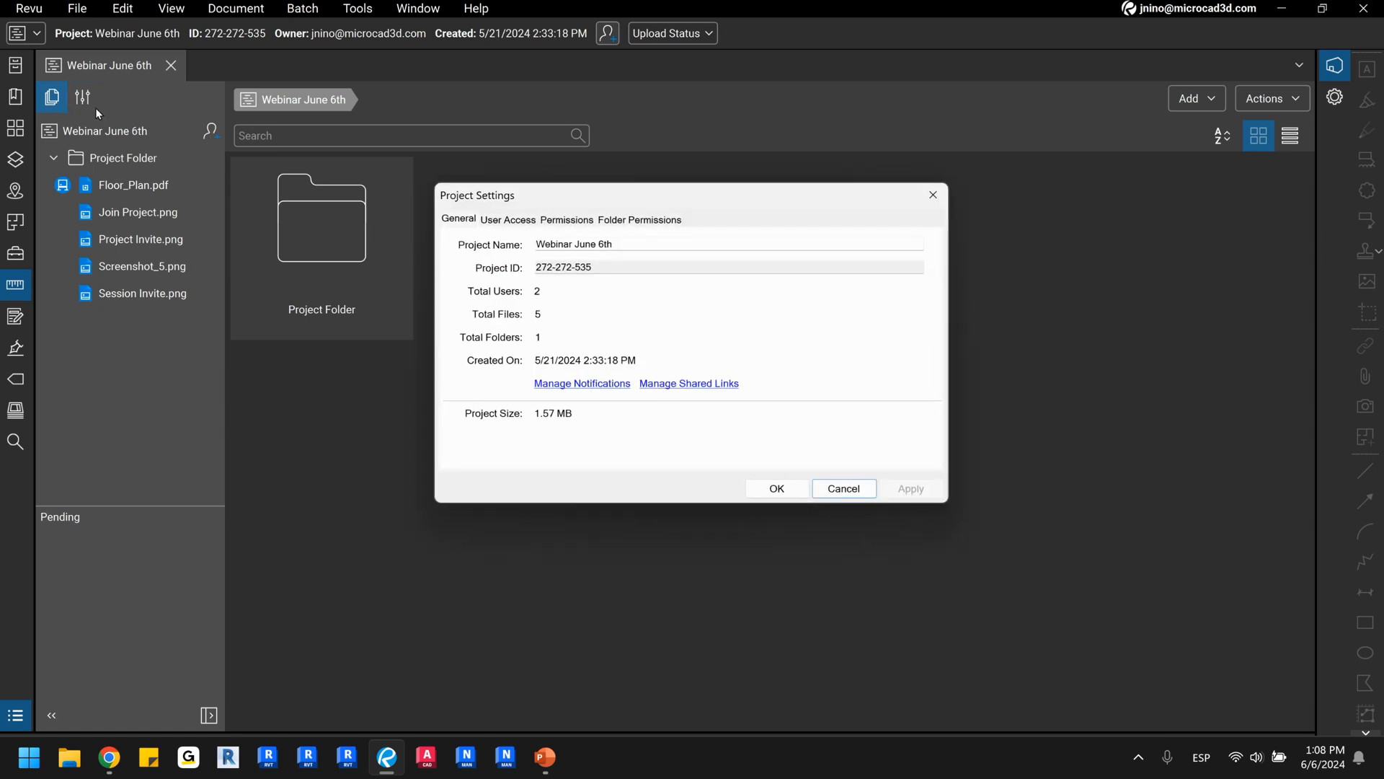
pyautogui.click(454, 220)
pyautogui.click(507, 223)
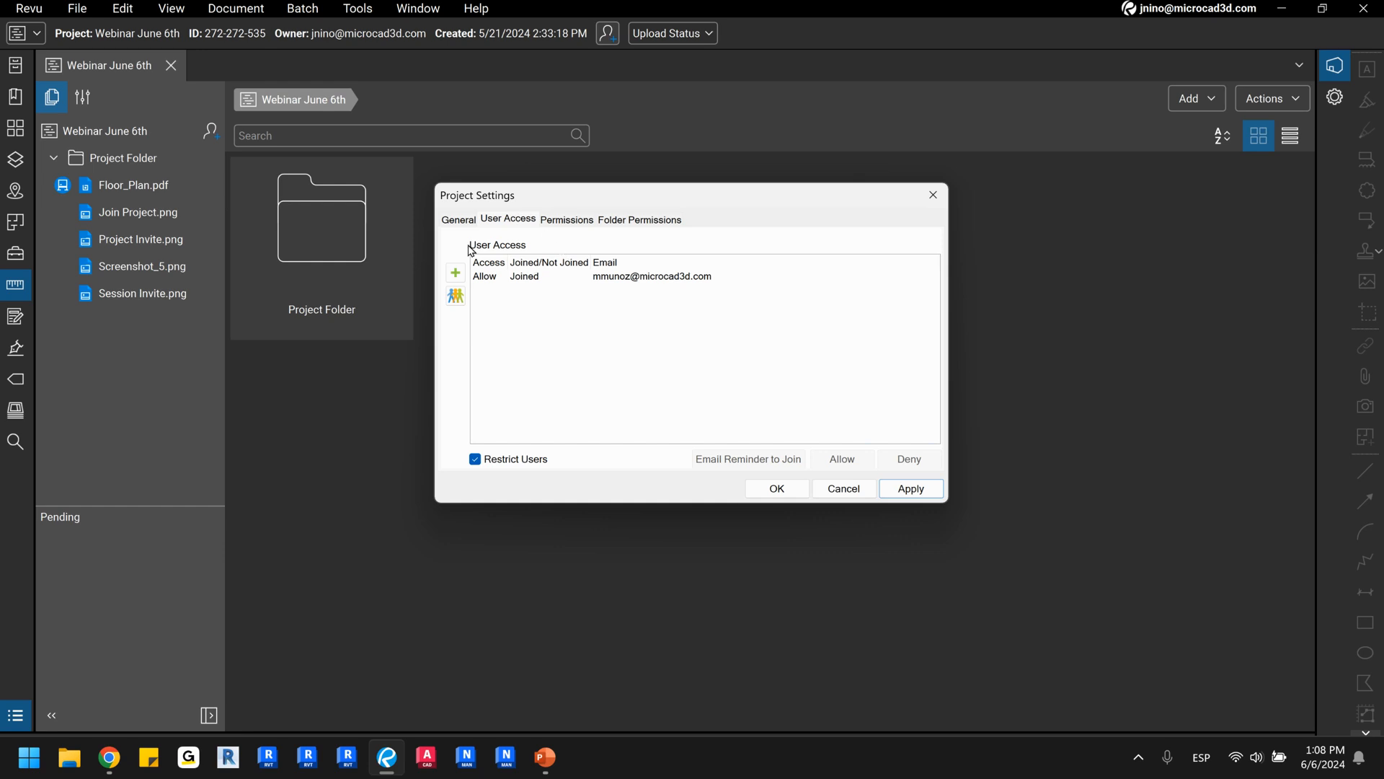
pyautogui.press('ctrl')
pyautogui.press('ctrl')
# Review the Attendees group's permissions and folder permissions, and close the project settings.
pyautogui.click(577, 224)
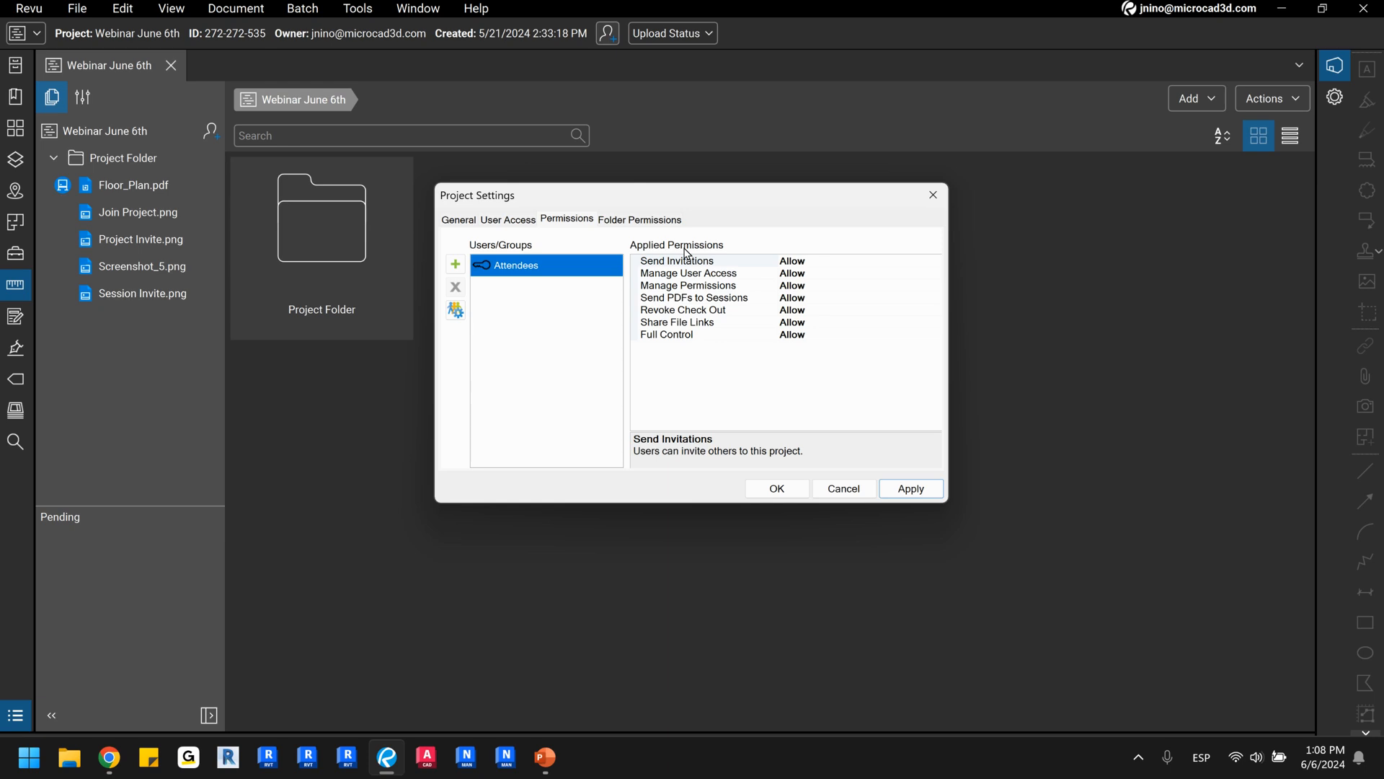
pyautogui.click(569, 224)
pyautogui.click(651, 222)
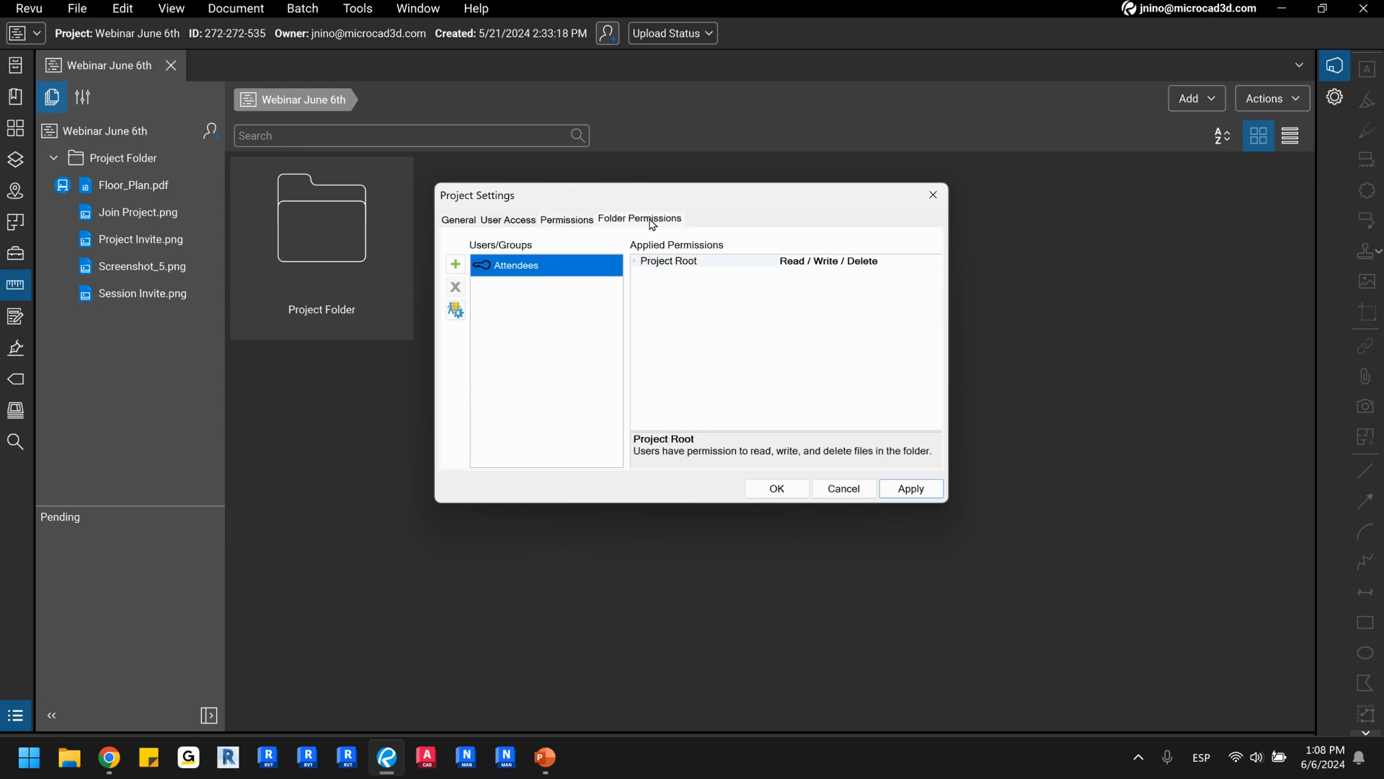
pyautogui.click(824, 269)
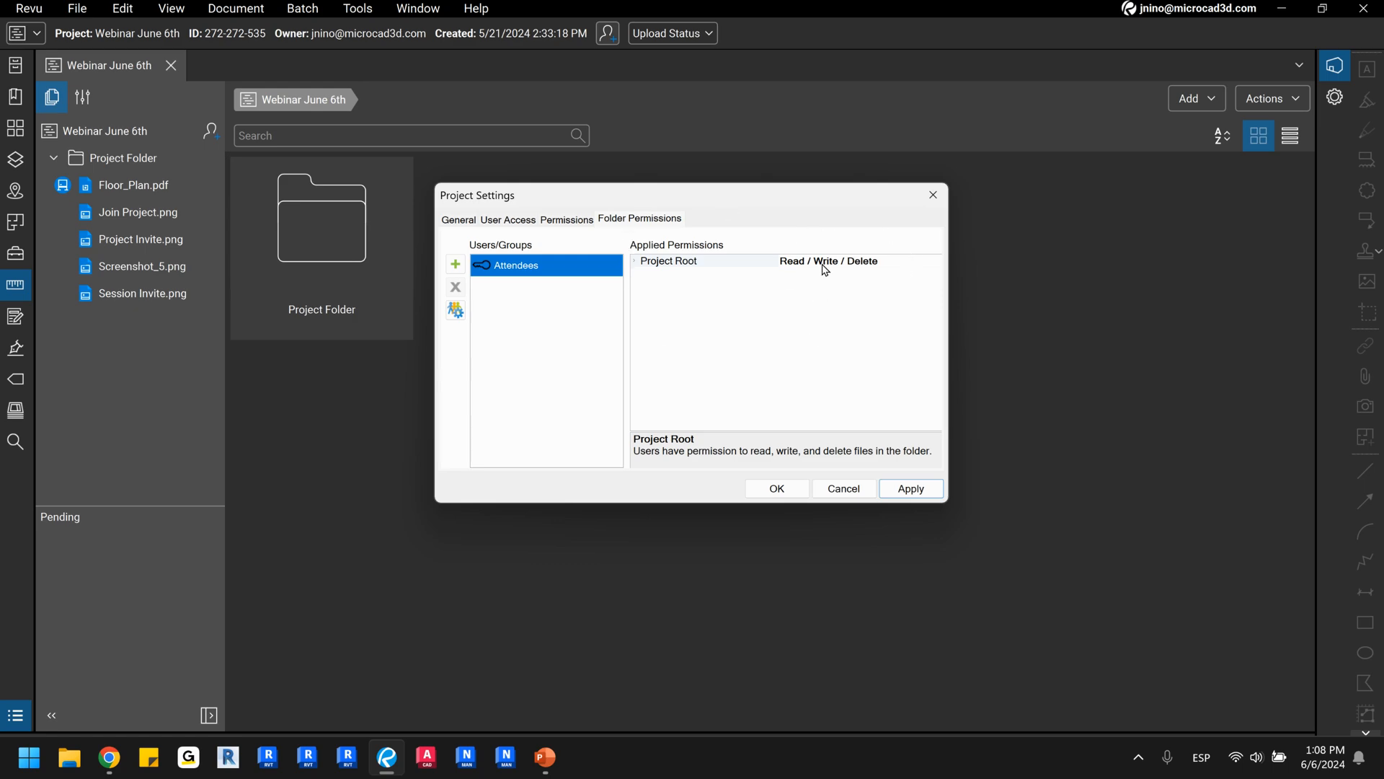
pyautogui.click(933, 194)
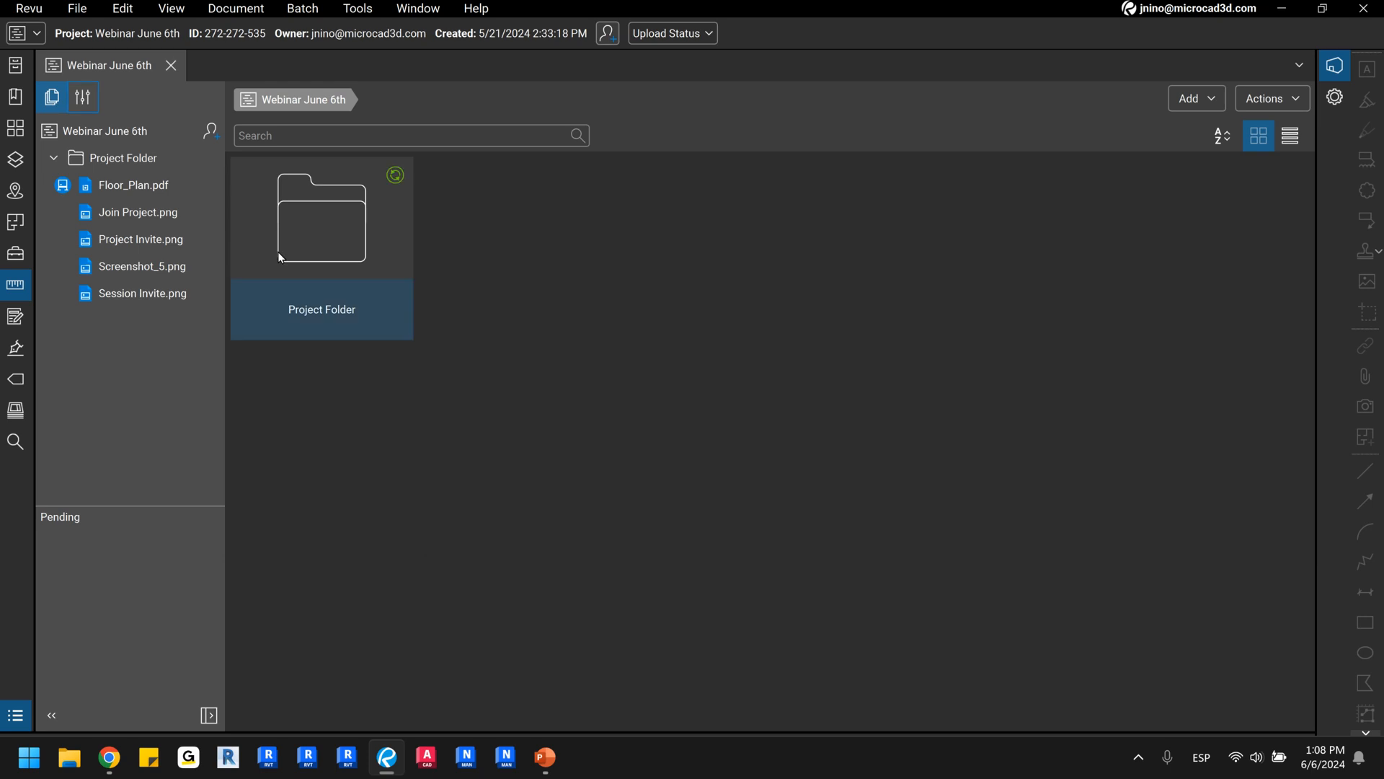
# Examine the options for inviting users to the Webinar June 6th project and close them without inviting anyone.
pyautogui.click(211, 134)
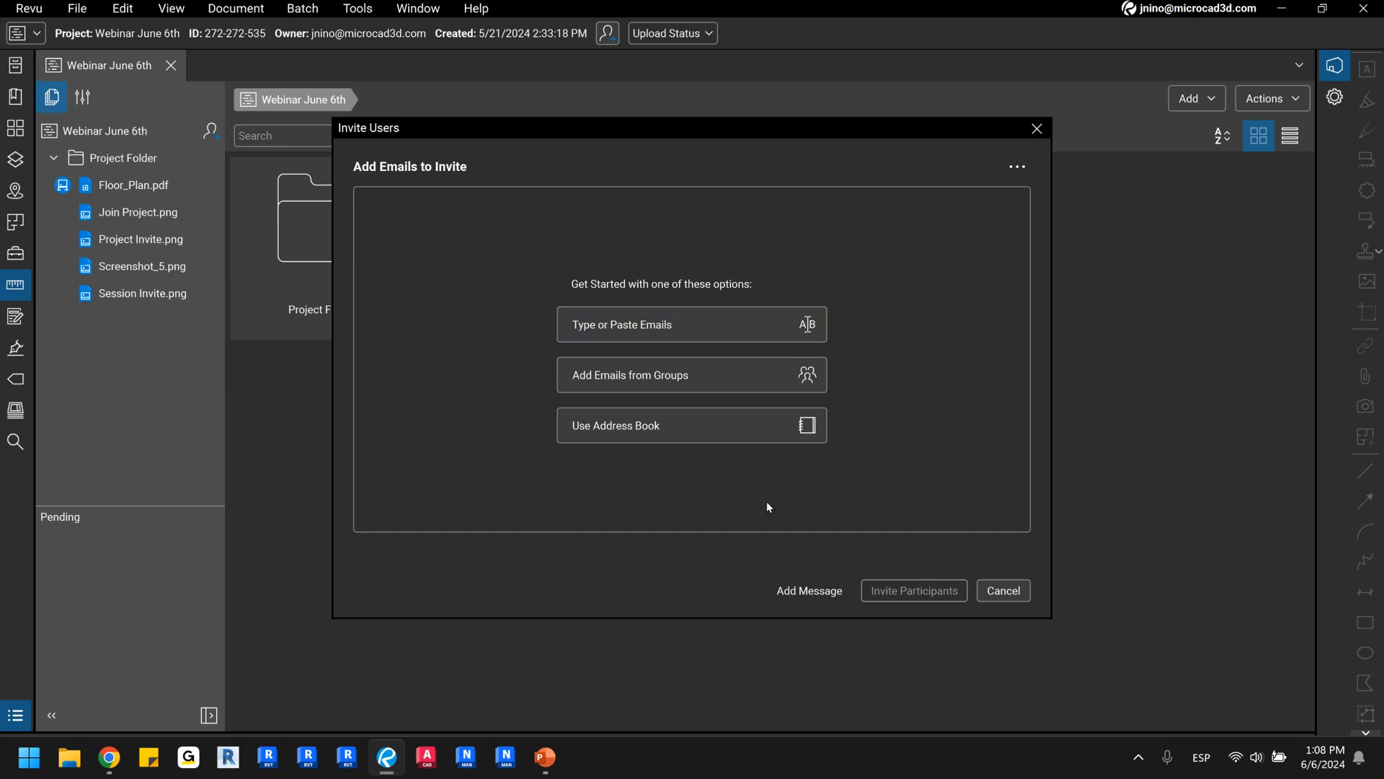
pyautogui.click(1037, 127)
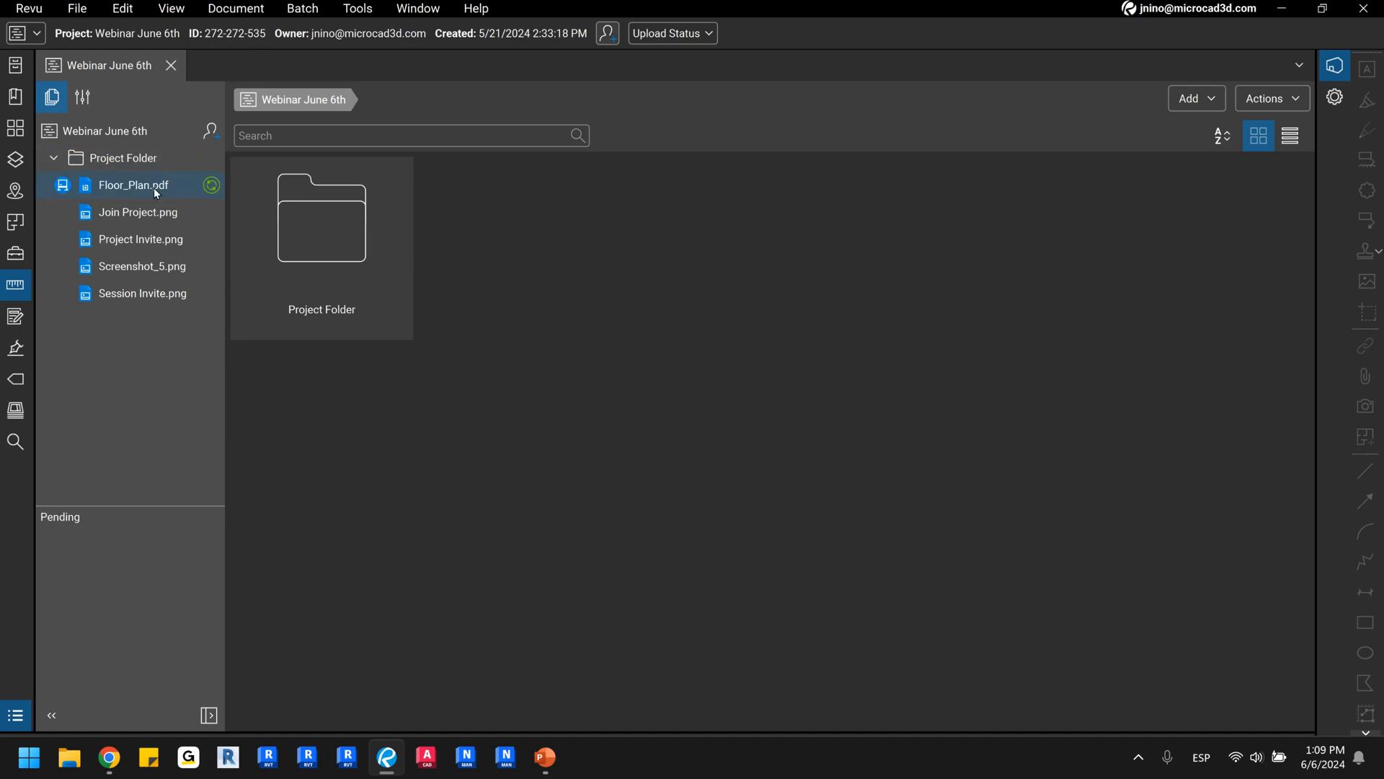
# Display the contents of Project Folder and examine the project invitation e-mail in Project Invite.png, closing the image when done.
pyautogui.click(125, 160)
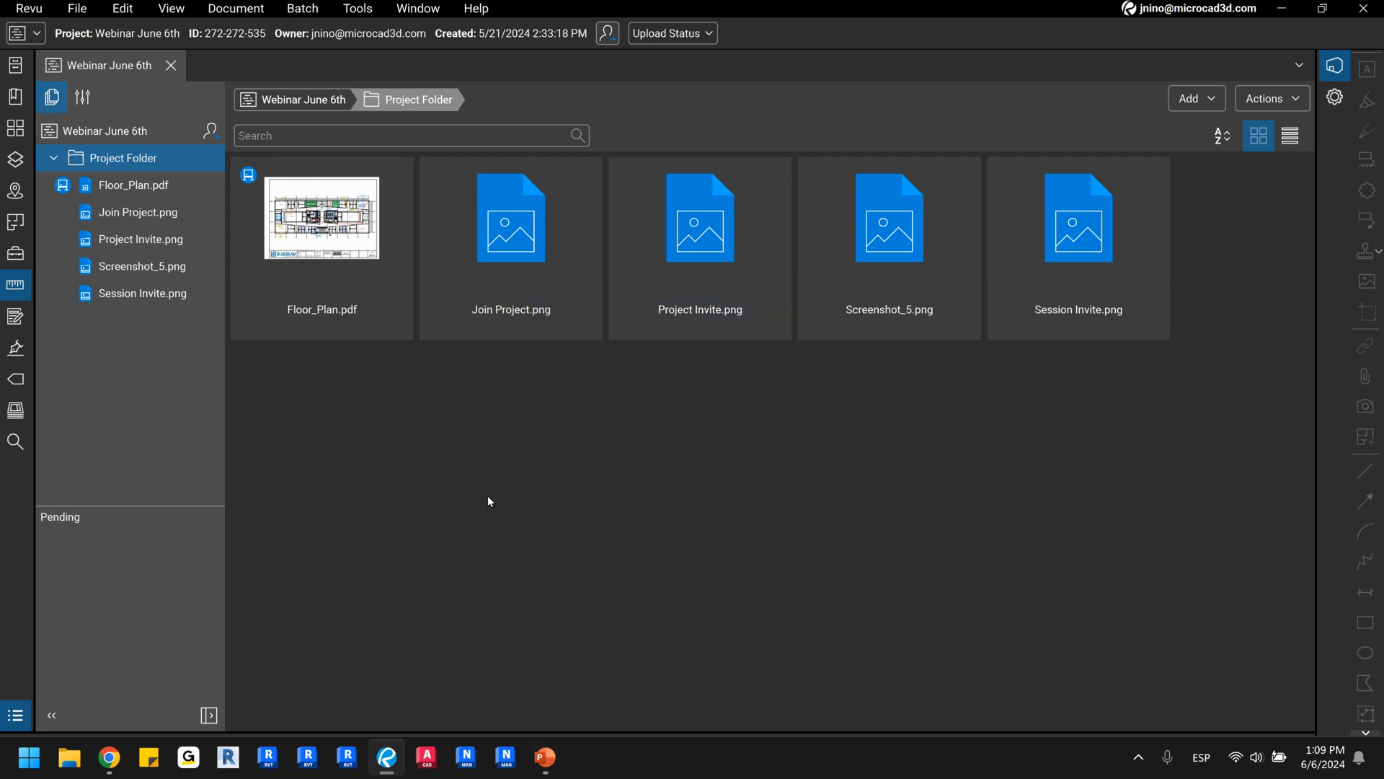
pyautogui.click(703, 250)
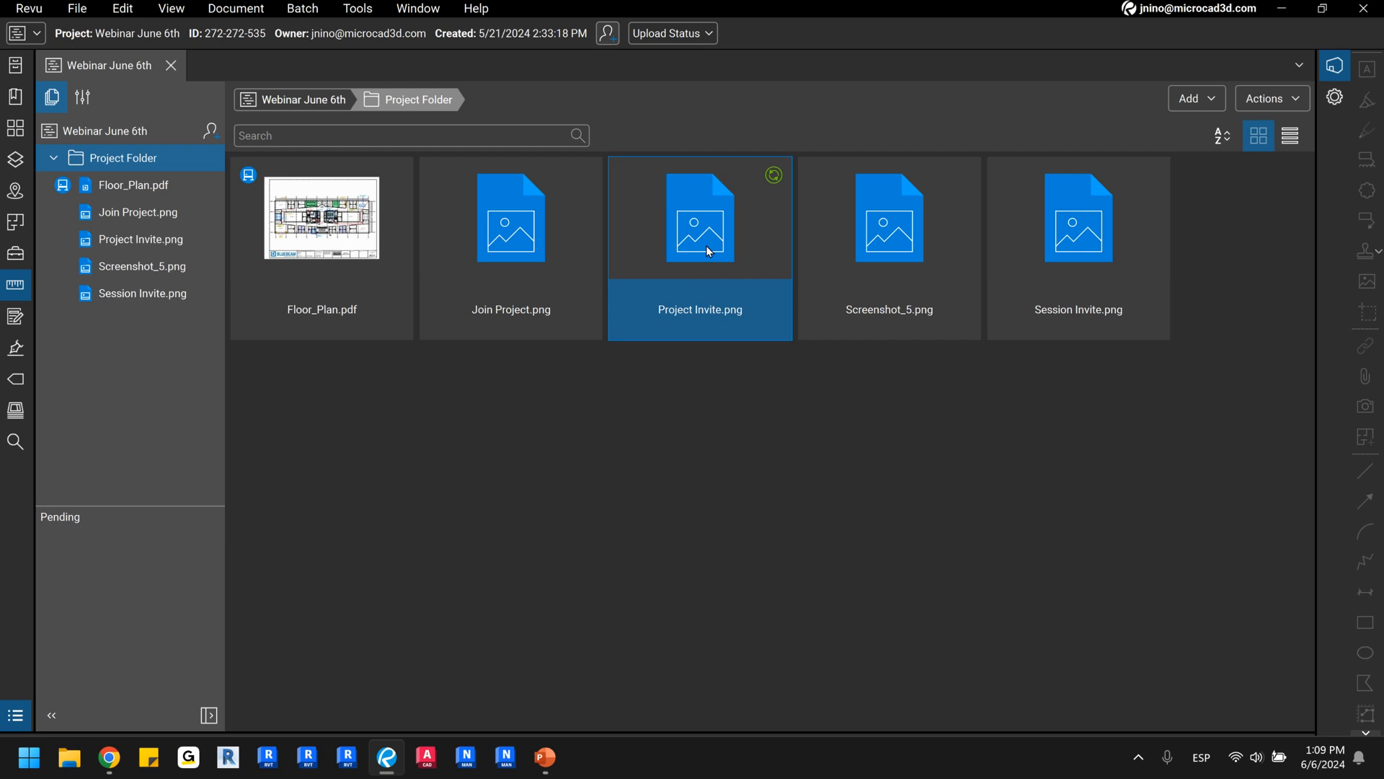
pyautogui.doubleClick(707, 245)
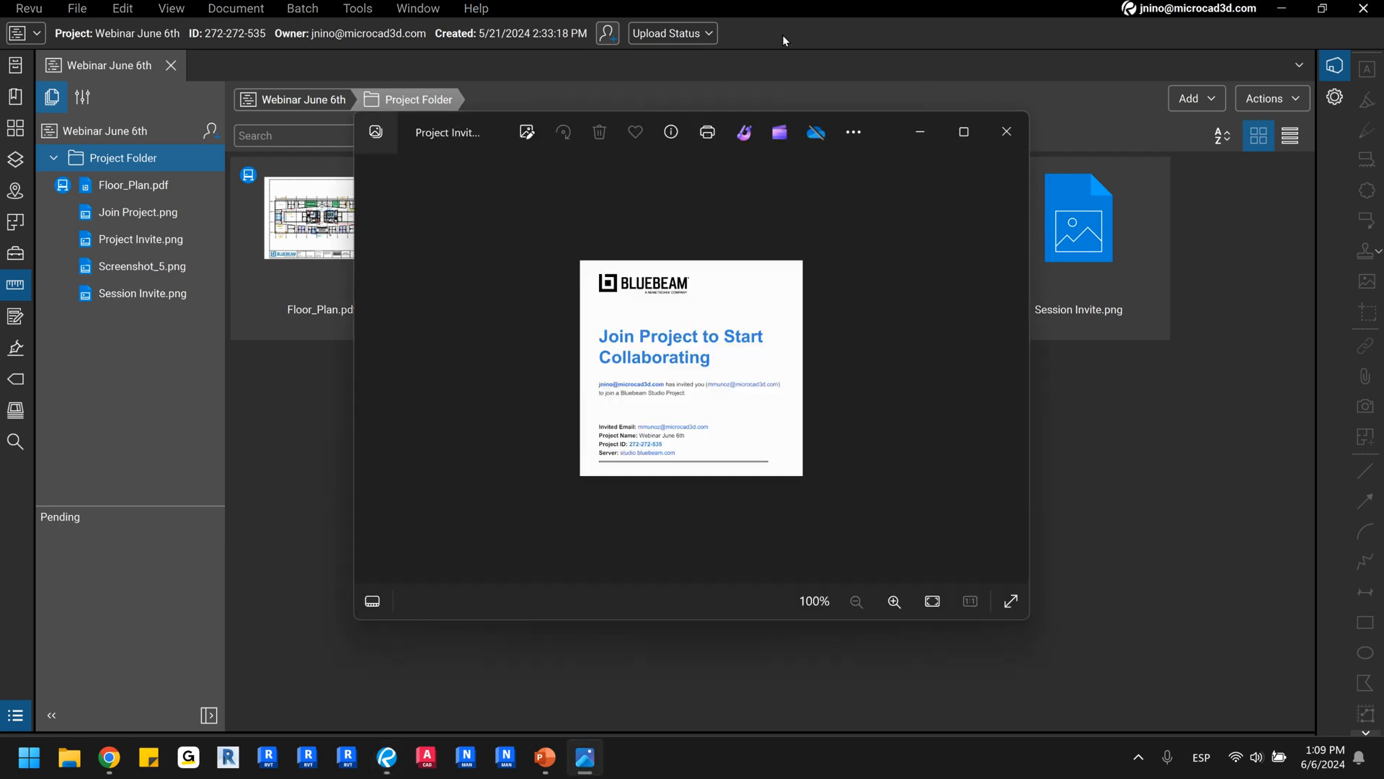
pyautogui.scroll(5, 616, 348)
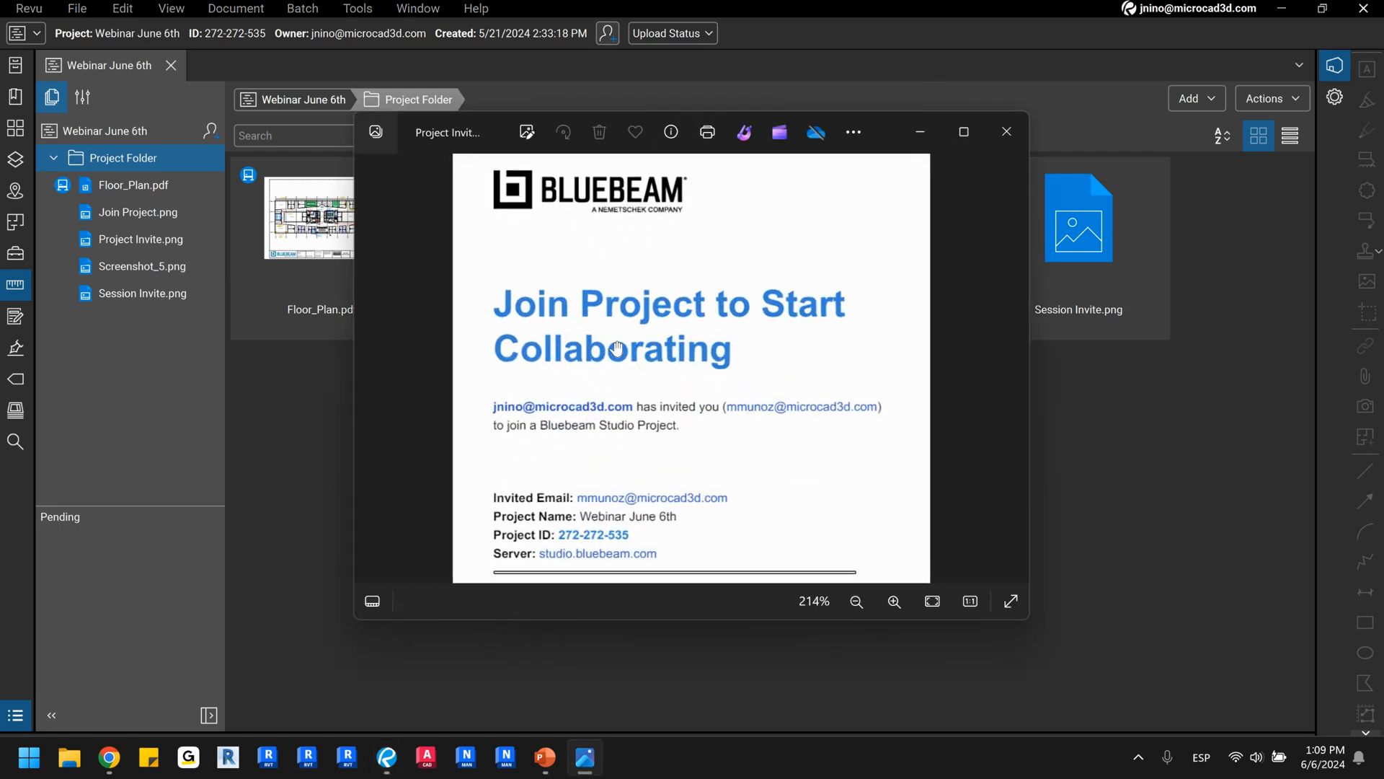
pyautogui.scroll(-5, 616, 348)
pyautogui.scroll(5, 674, 317)
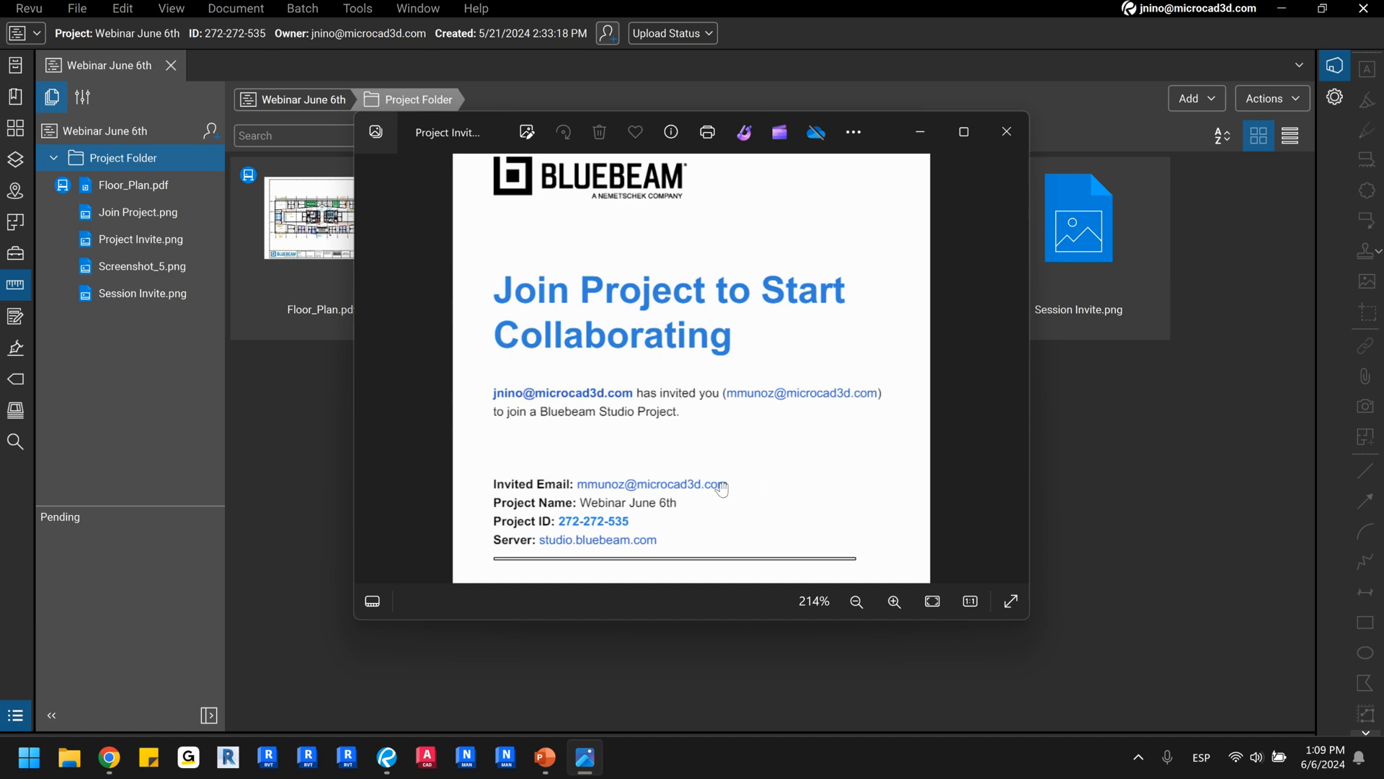
pyautogui.scroll(-3, 721, 489)
pyautogui.scroll(4, 722, 488)
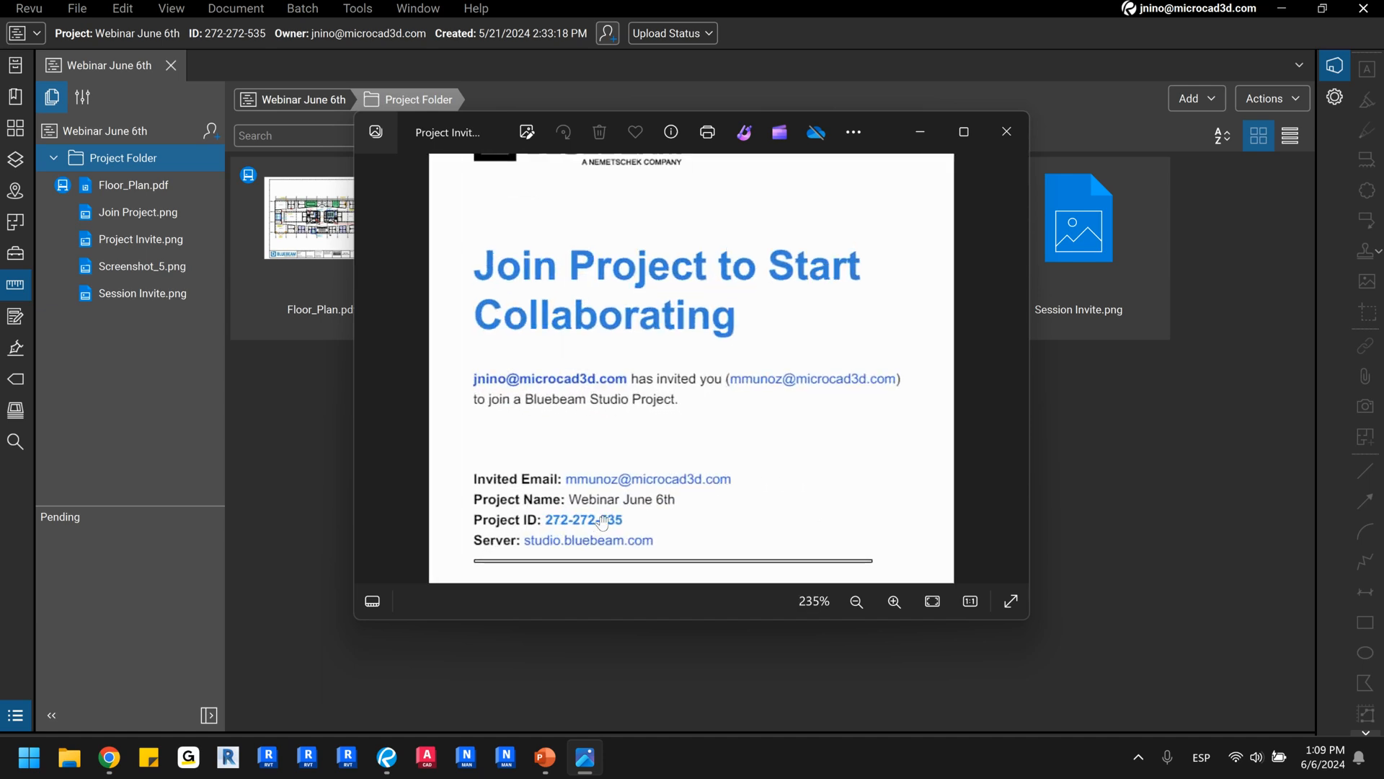
pyautogui.click(1008, 143)
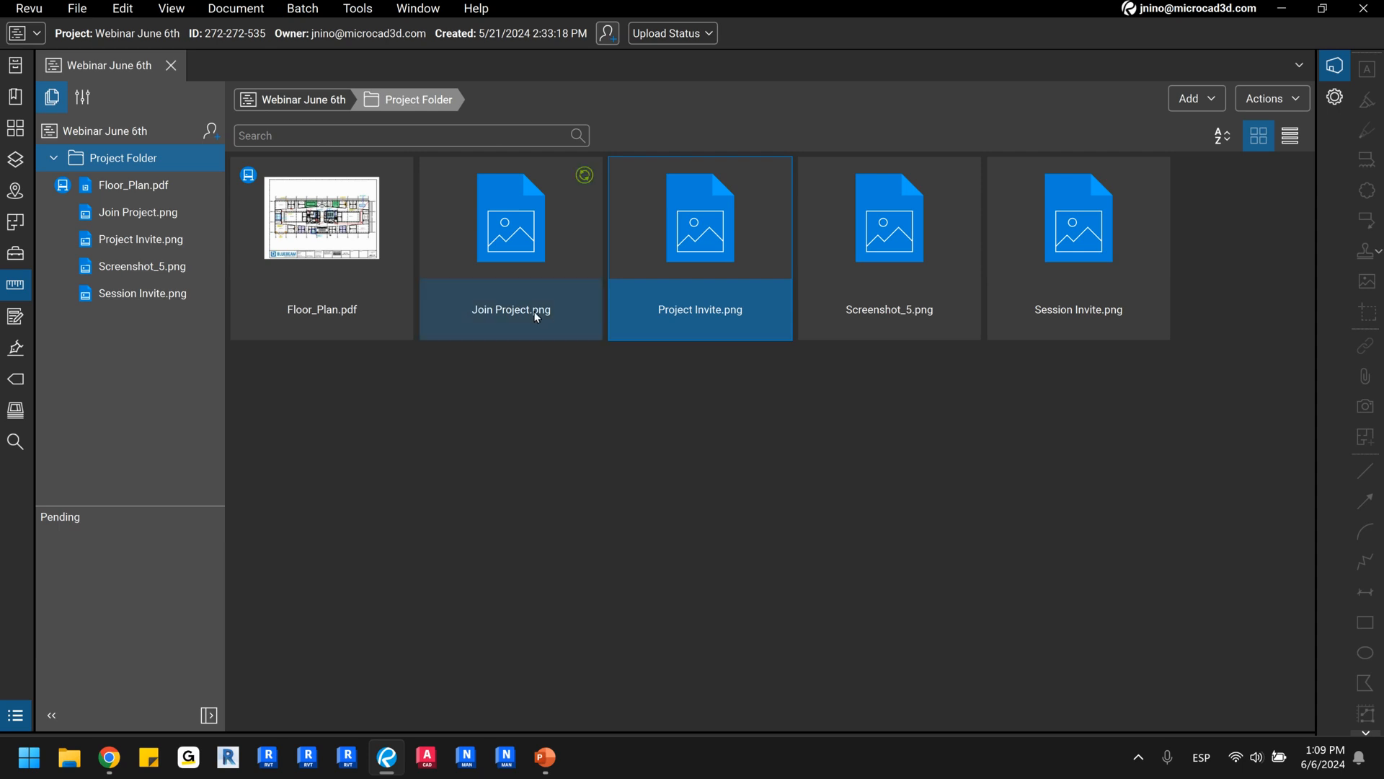
# Open Join Project.png and enlarge it to examine the page for joining a Studio project.
pyautogui.click(564, 245)
pyautogui.doubleClick(564, 241)
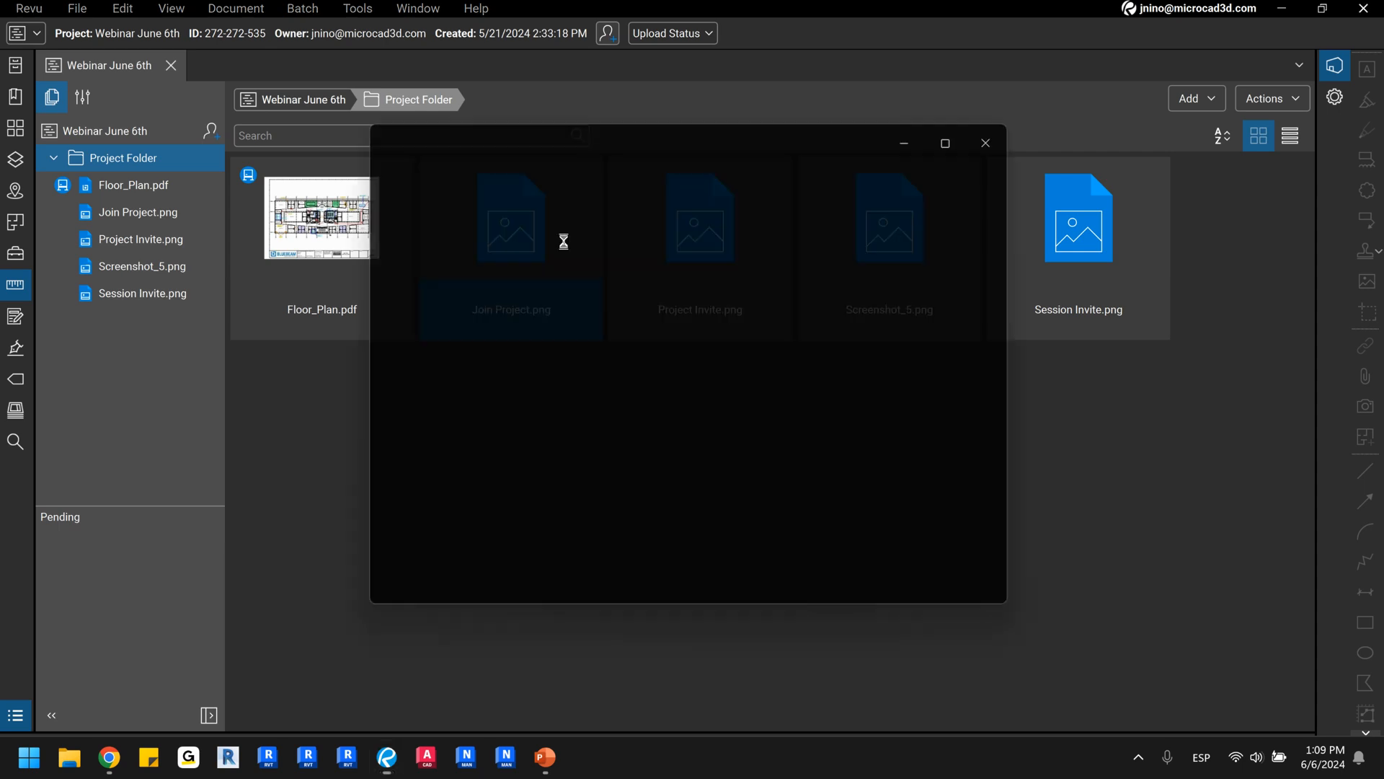
pyautogui.scroll(4, 710, 458)
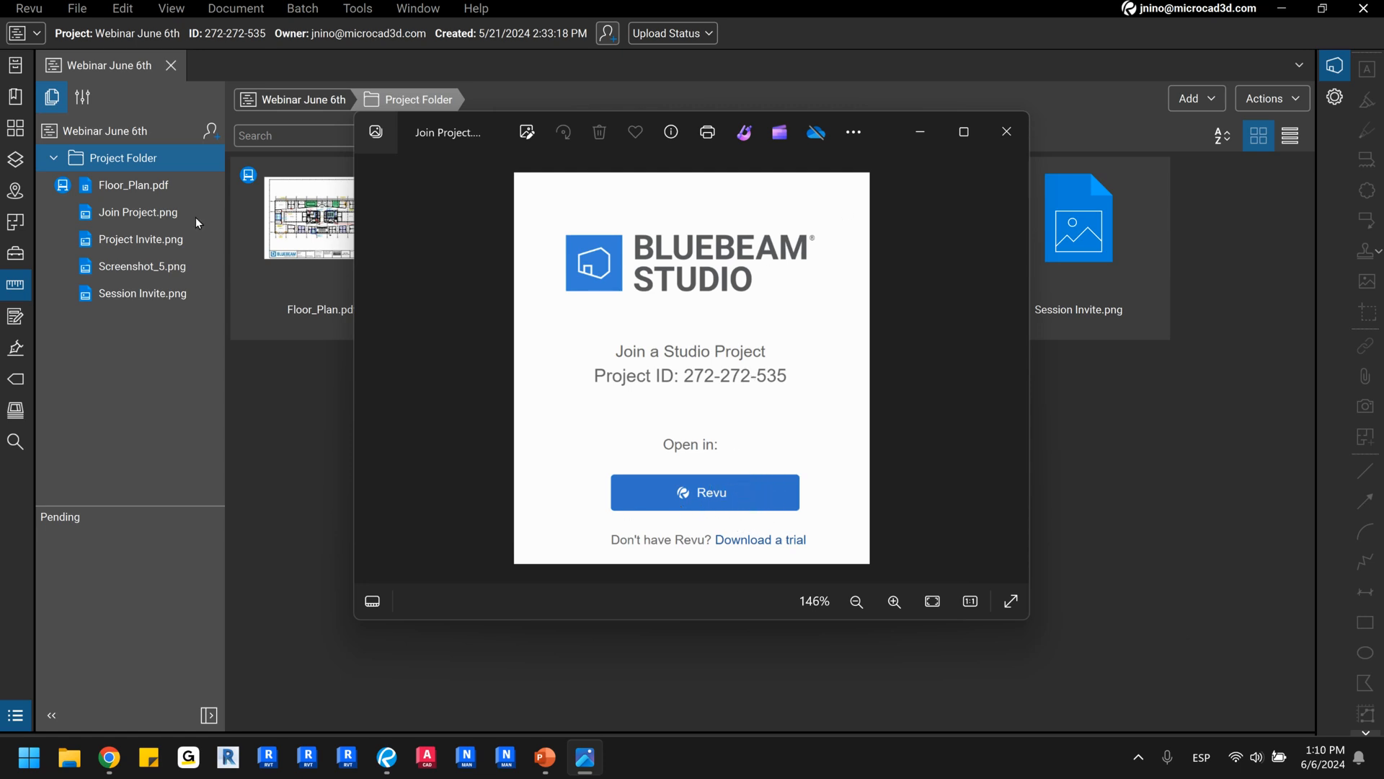
# Close the Join Project.png image and open Floor_Plan.pdf from Project Folder in Split View beside the project.
pyautogui.click(1013, 136)
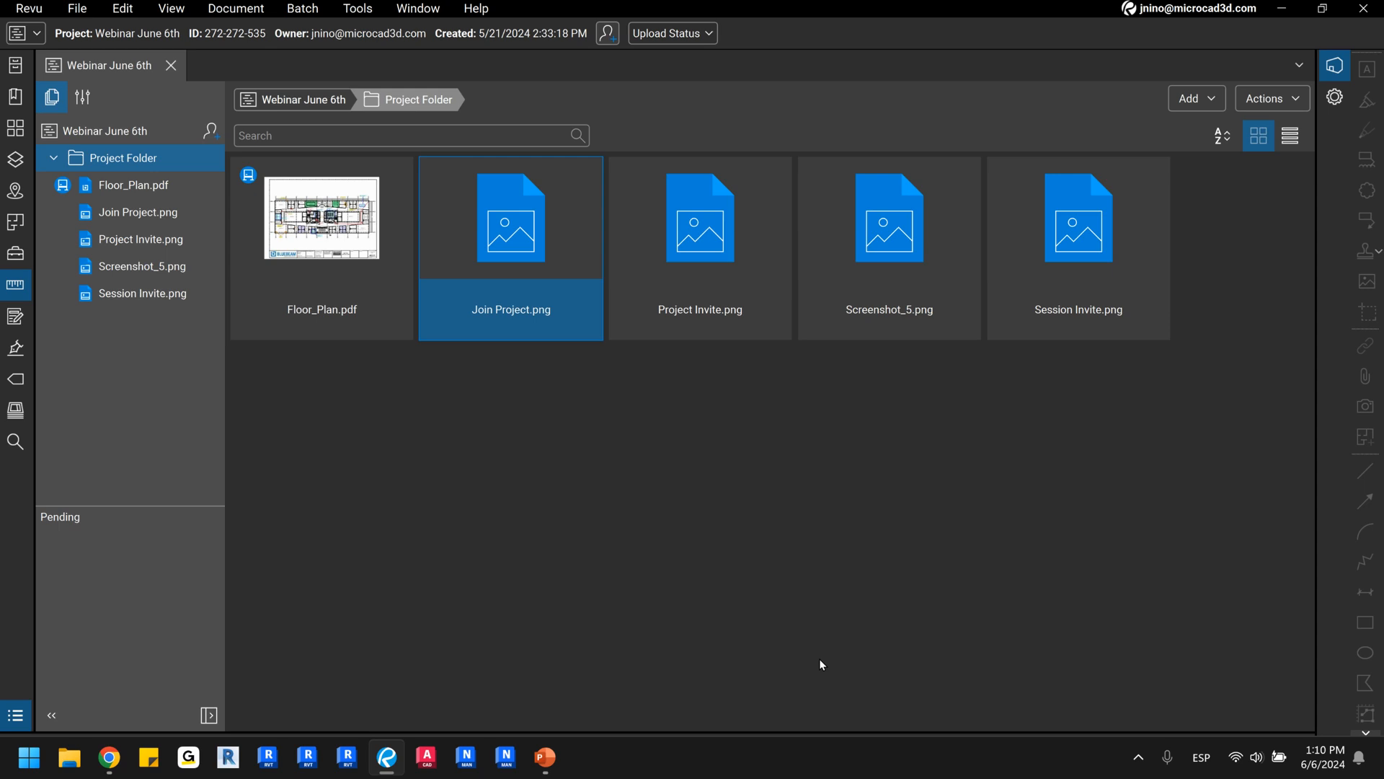
pyautogui.click(354, 222)
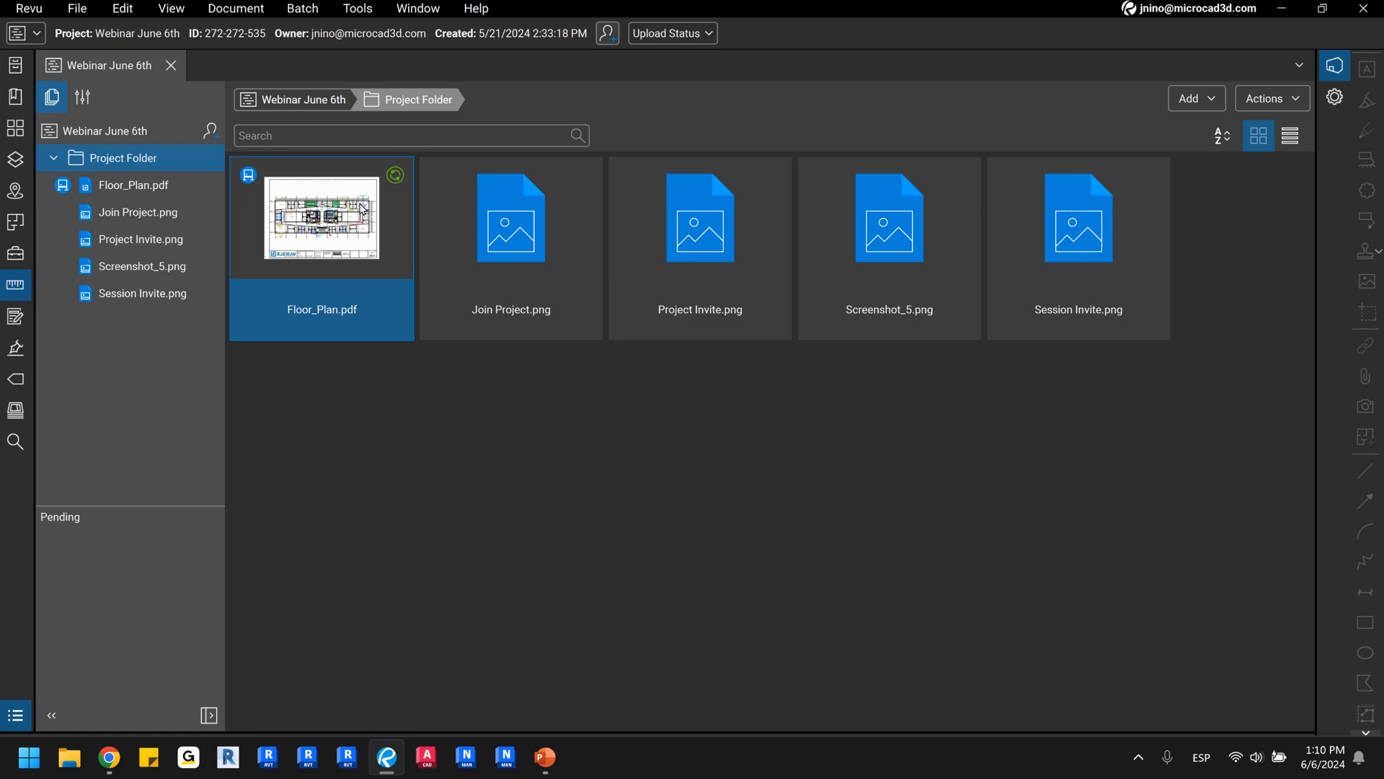
pyautogui.doubleClick(363, 209)
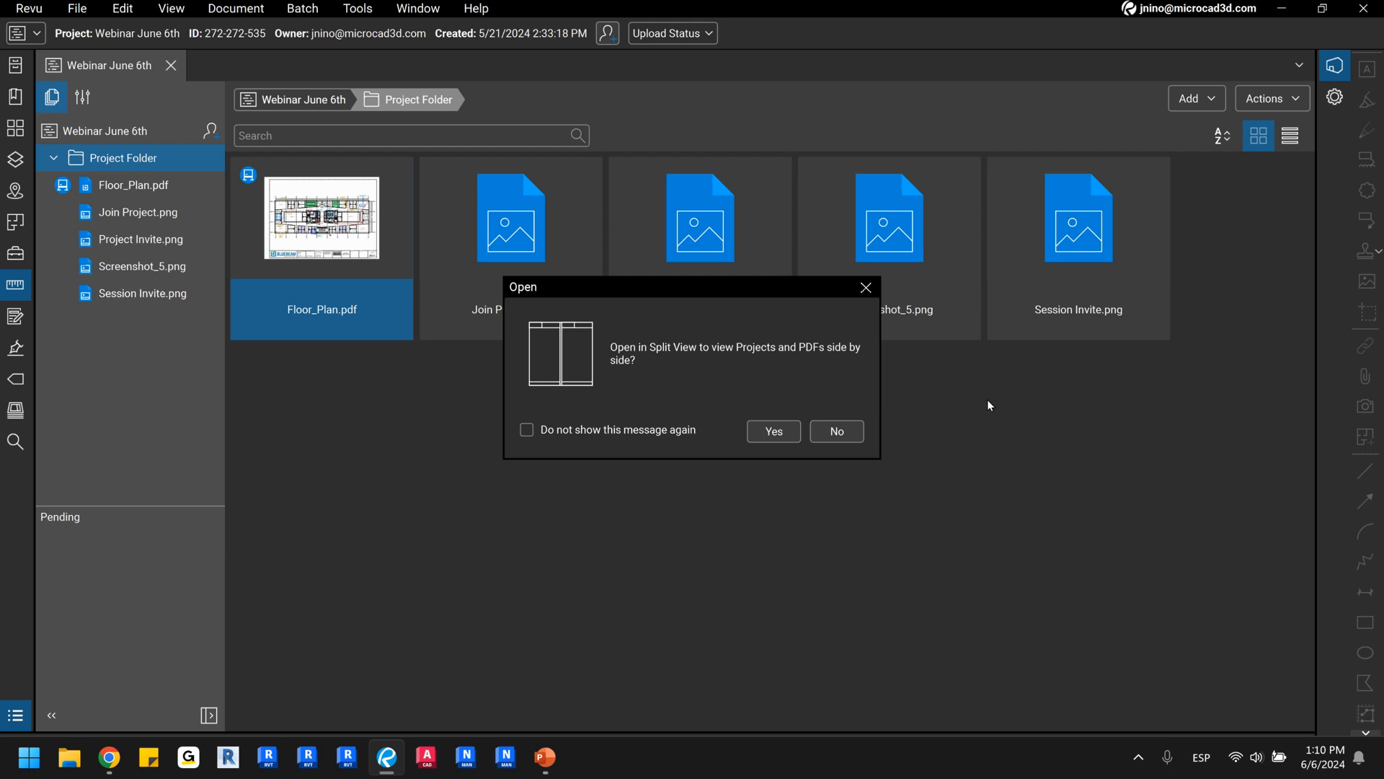
pyautogui.press('ctrl')
pyautogui.click(774, 431)
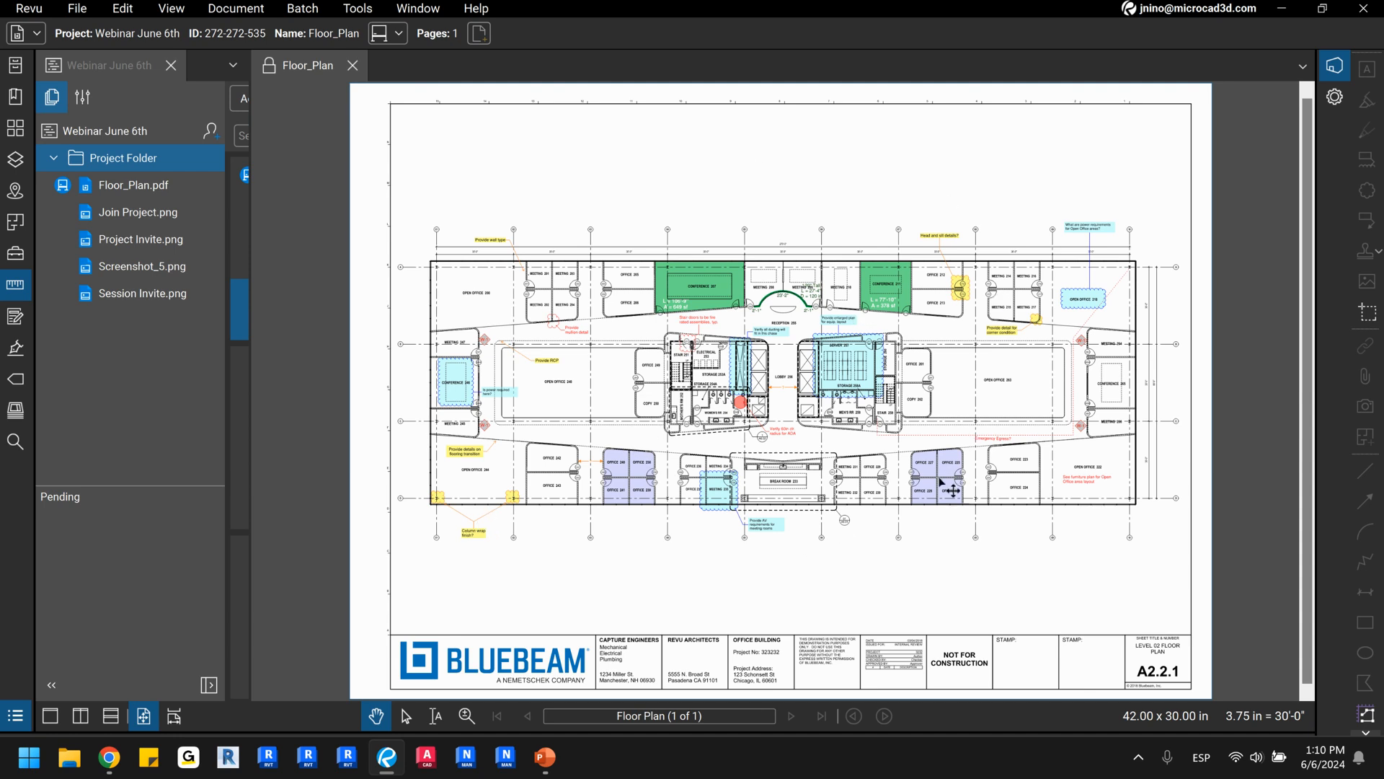
# Examine the lock options of the opened Floor_Plan drawing, and close the drawing.
pyautogui.press('ctrl')
pyautogui.press('ctrl')
pyautogui.press('ctrl')
pyautogui.press('ctrl')
pyautogui.click(269, 72)
pyautogui.click(266, 72)
pyautogui.click(267, 73)
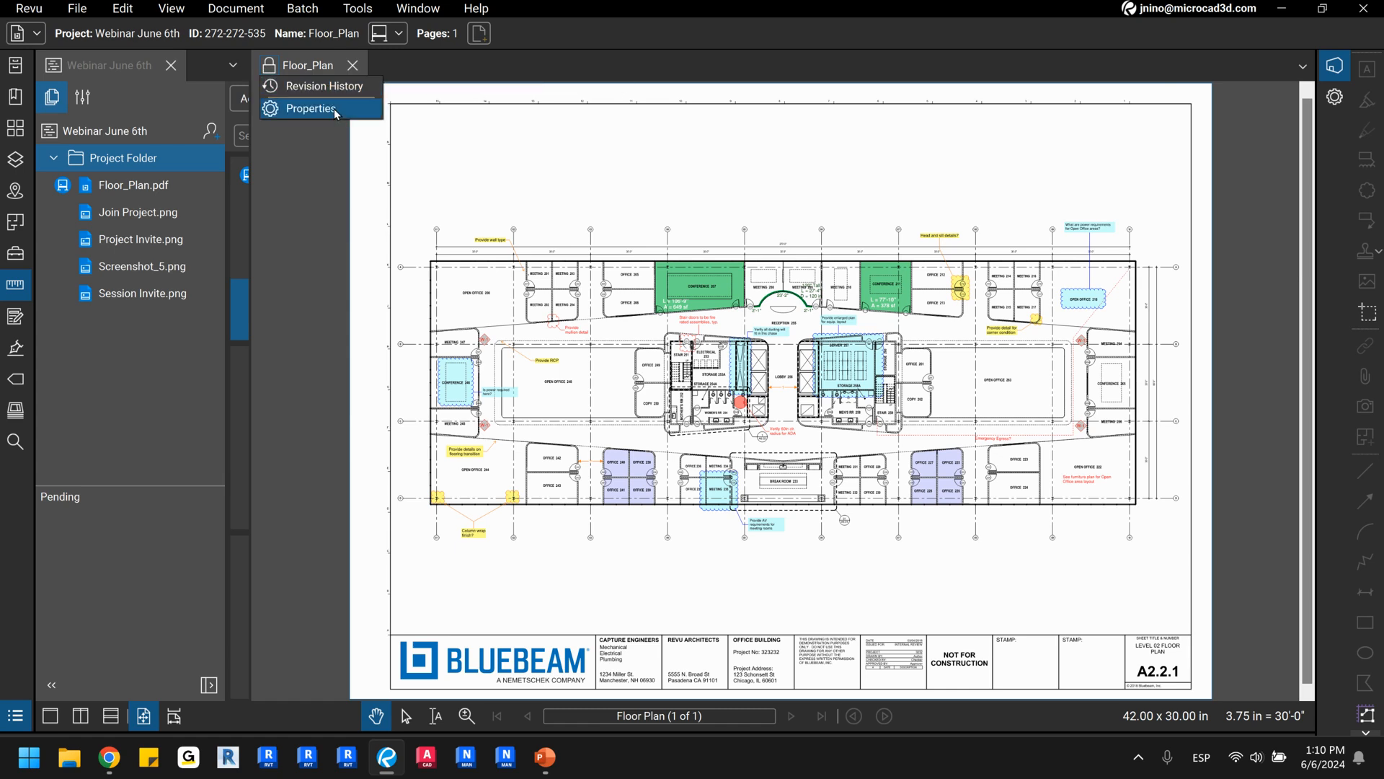
pyautogui.click(353, 67)
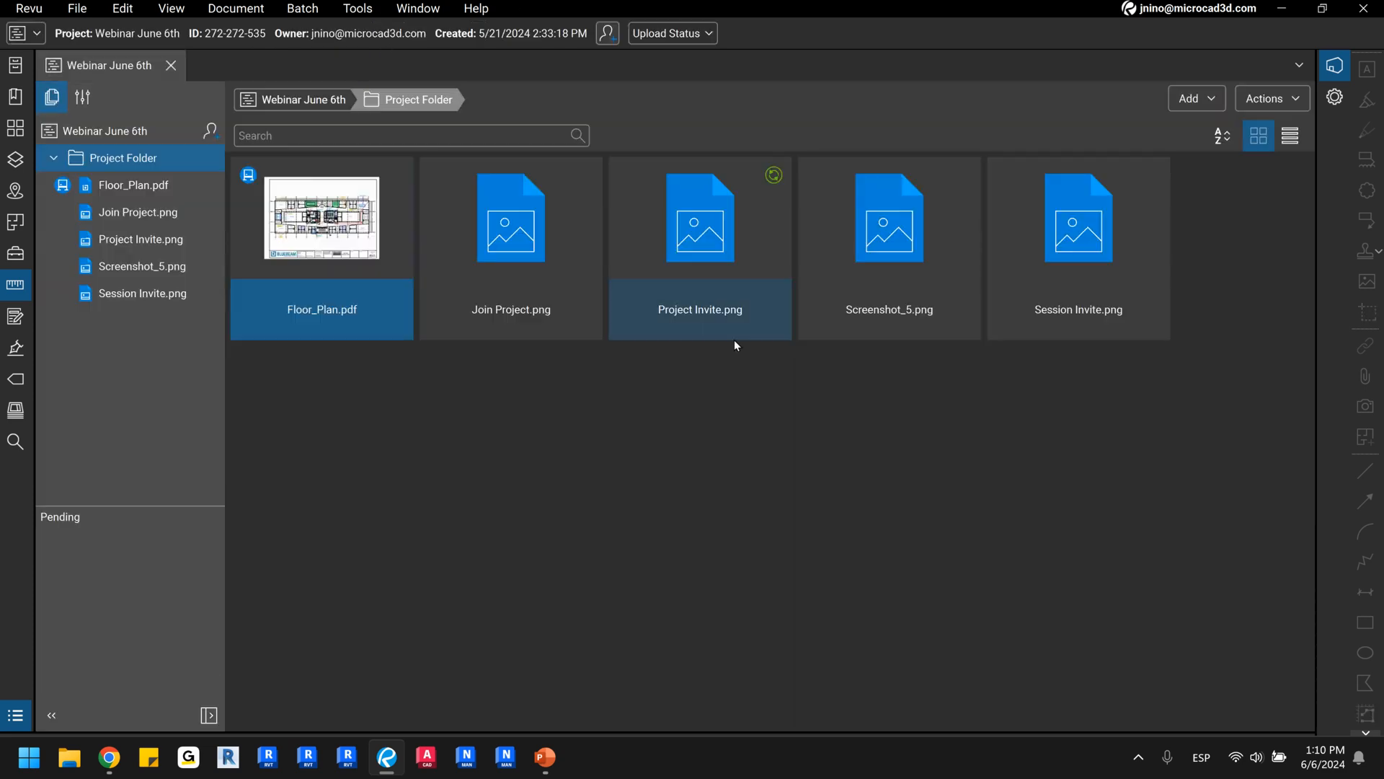
# Examine the file options available for Floor_Plan.pdf in the project and dismiss them.
pyautogui.rightClick(368, 242)
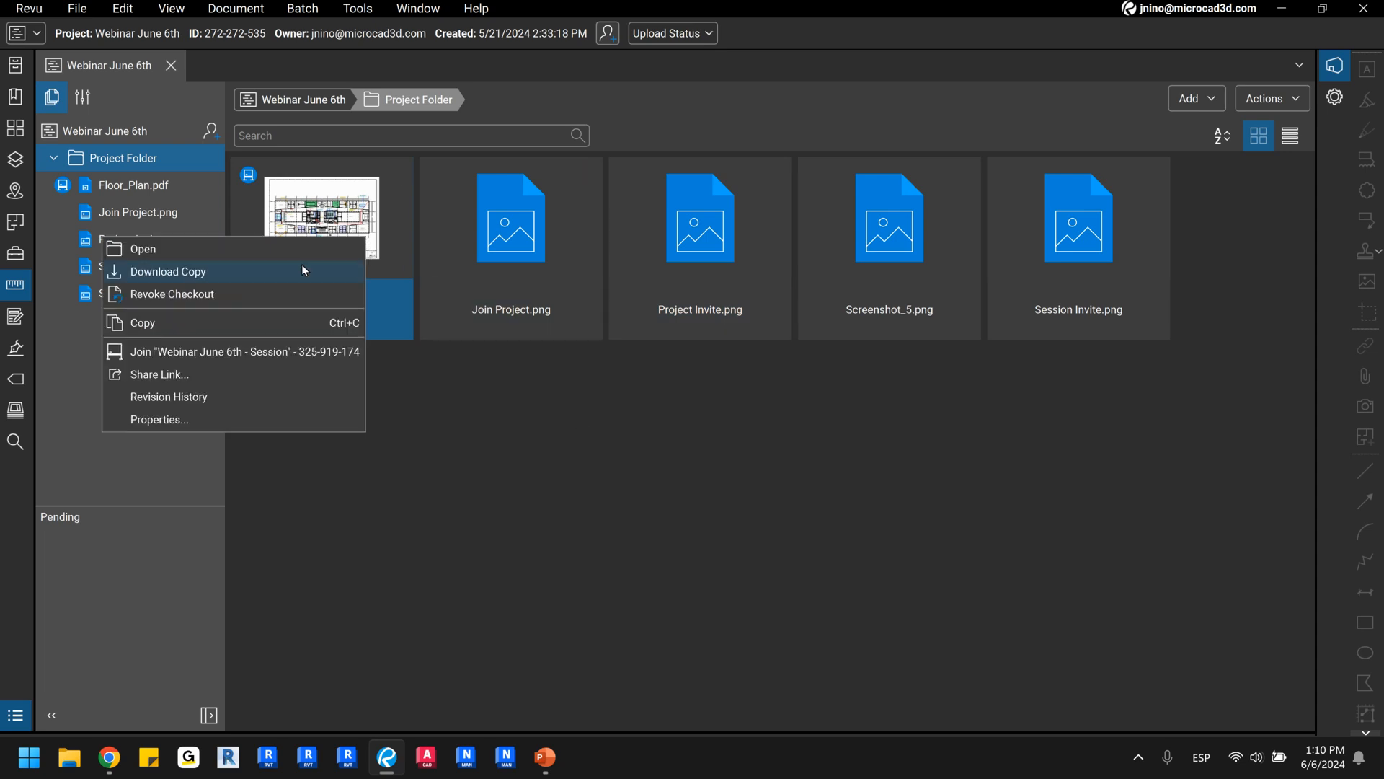
pyautogui.click(213, 294)
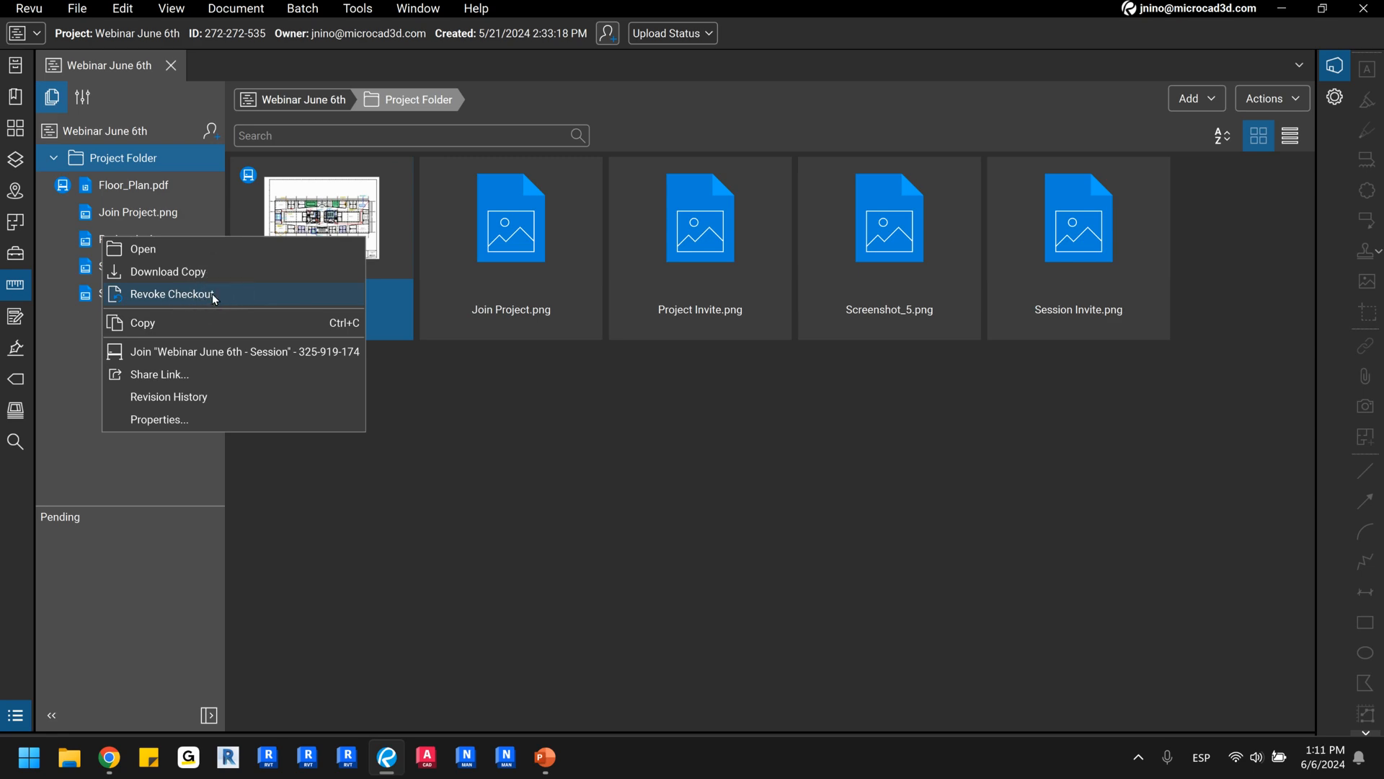
pyautogui.click(502, 434)
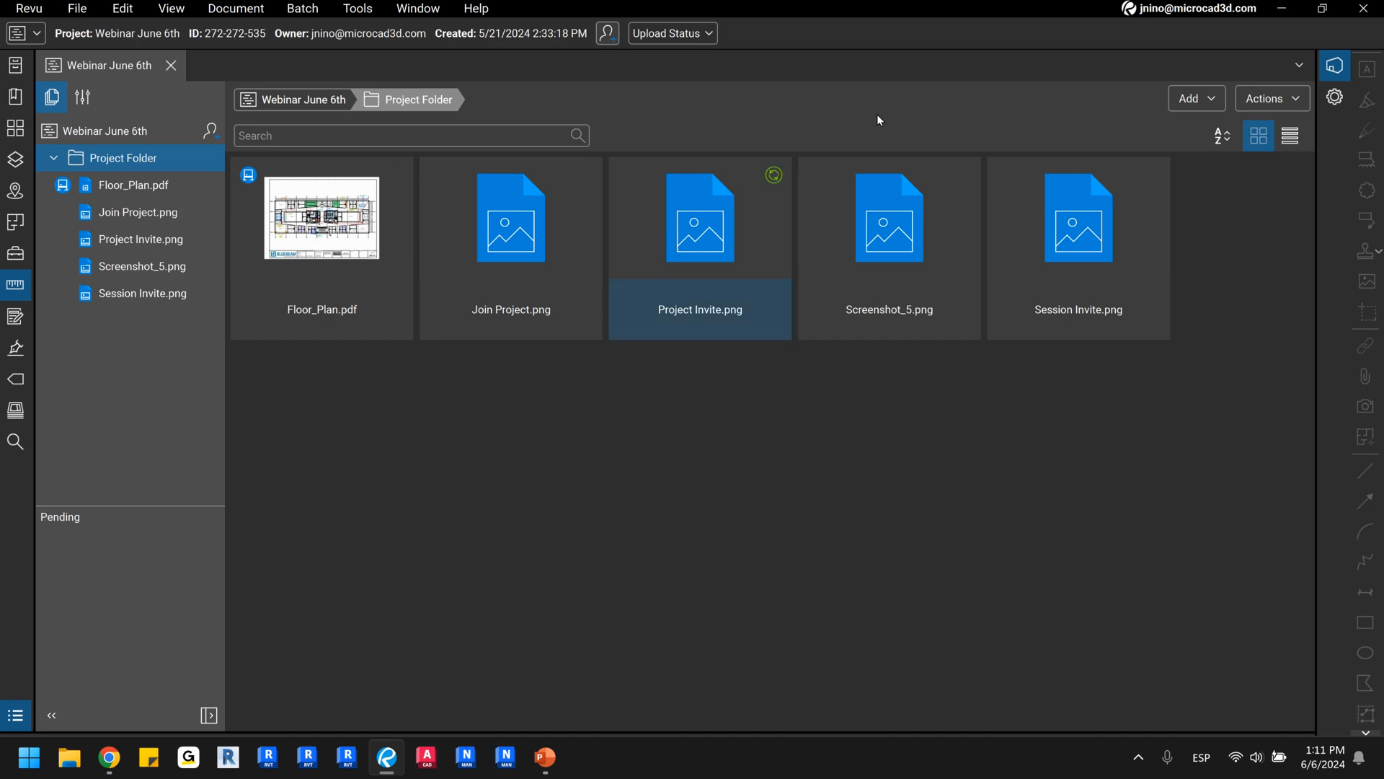
# Display the list of joined Studio sessions and select Floor_Plan.pdf to point out its session marker.
pyautogui.click(1335, 66)
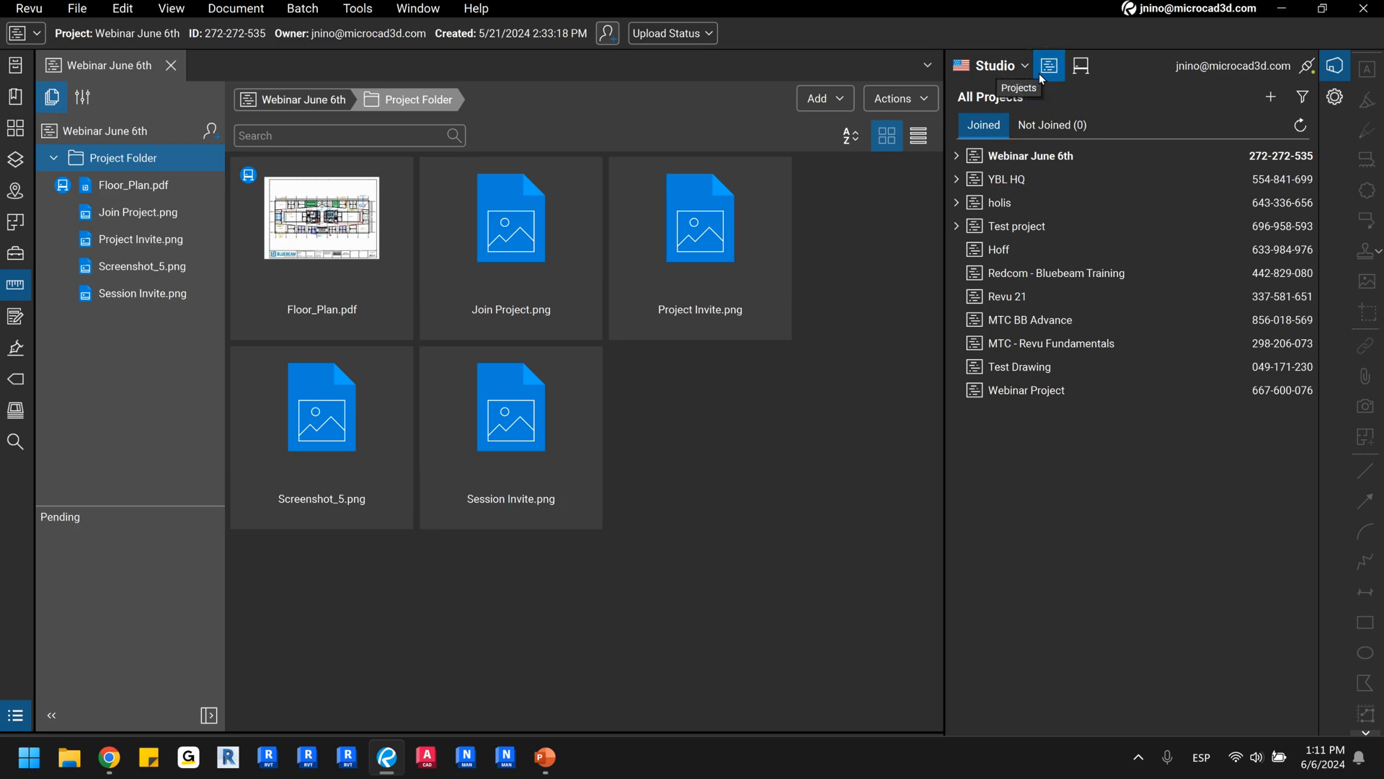
pyautogui.click(1090, 70)
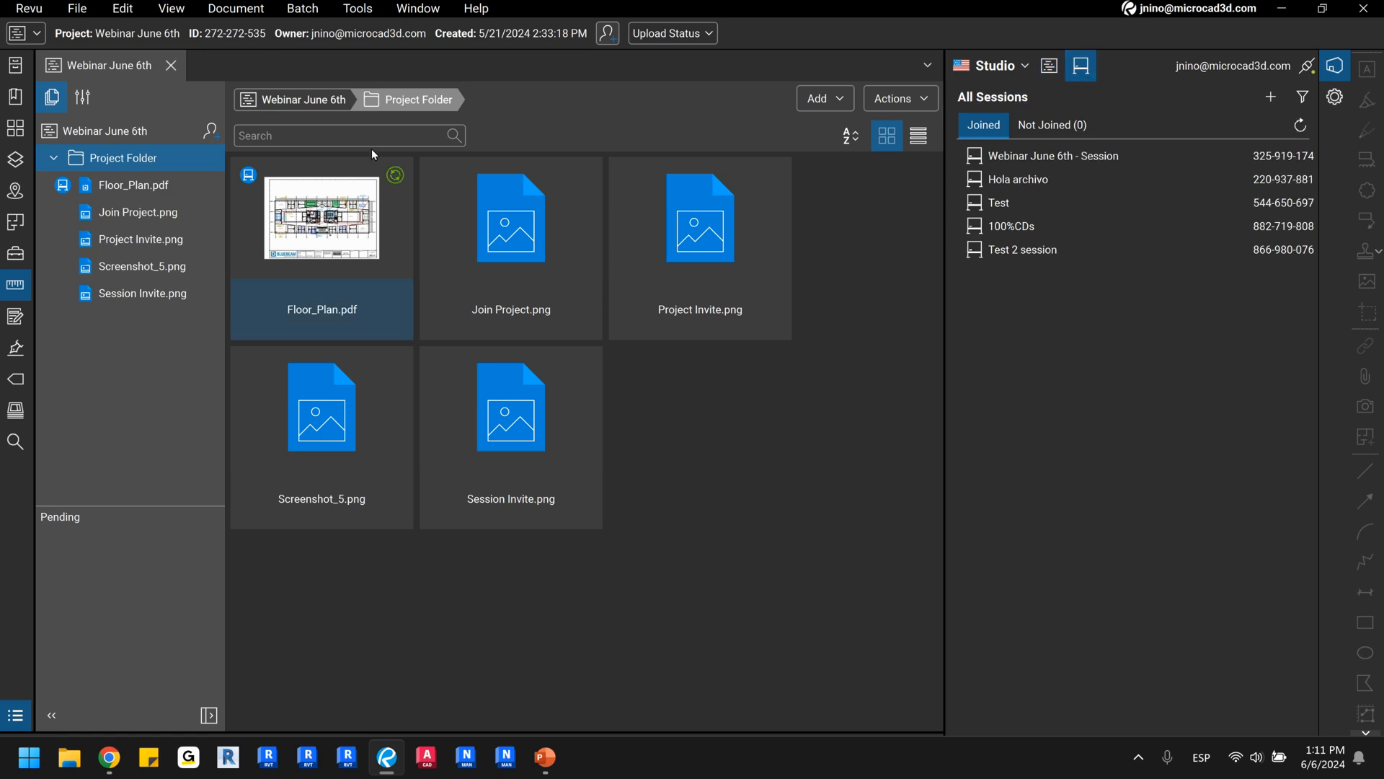
pyautogui.click(319, 223)
pyautogui.click(249, 179)
# Compare the file options for Join Project.png with those for Floor_Plan.pdf, closing them without choosing anything.
pyautogui.rightClick(518, 243)
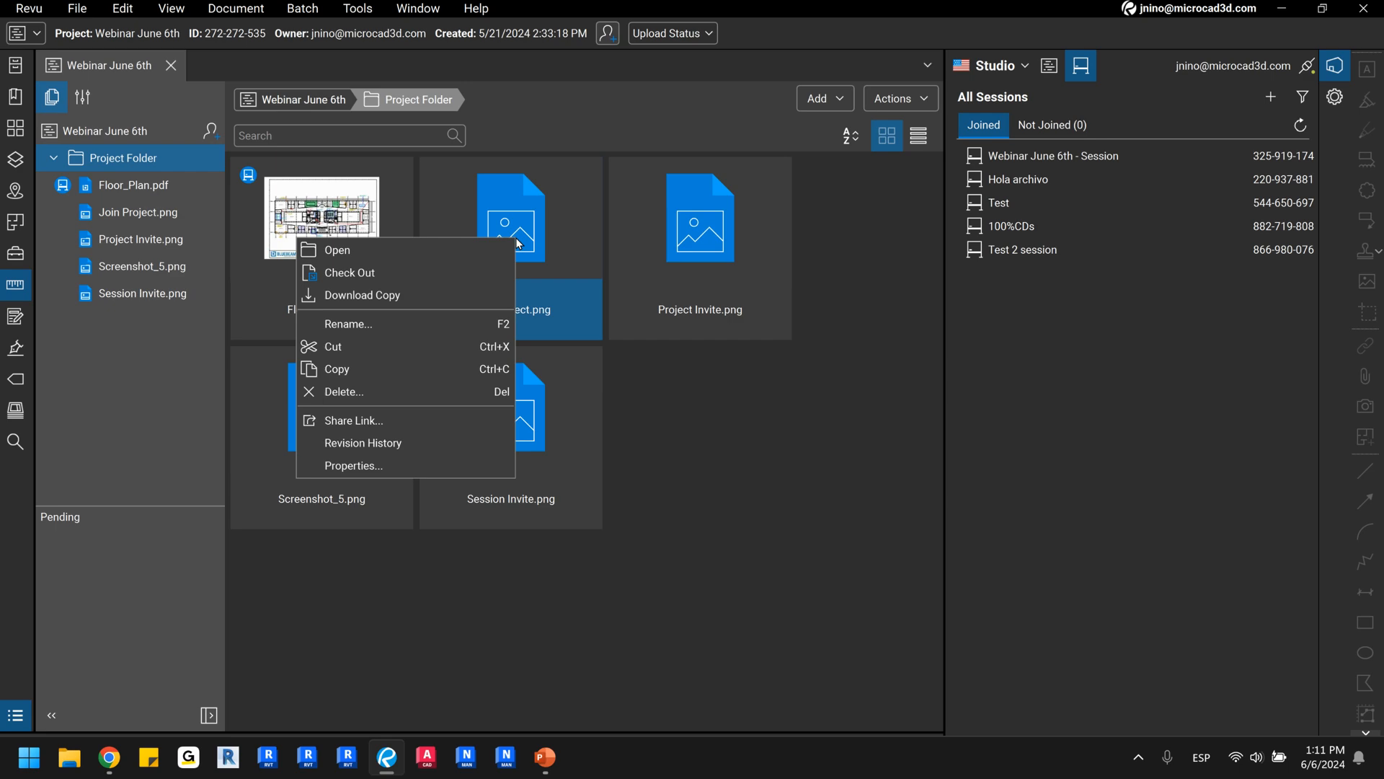
pyautogui.click(768, 452)
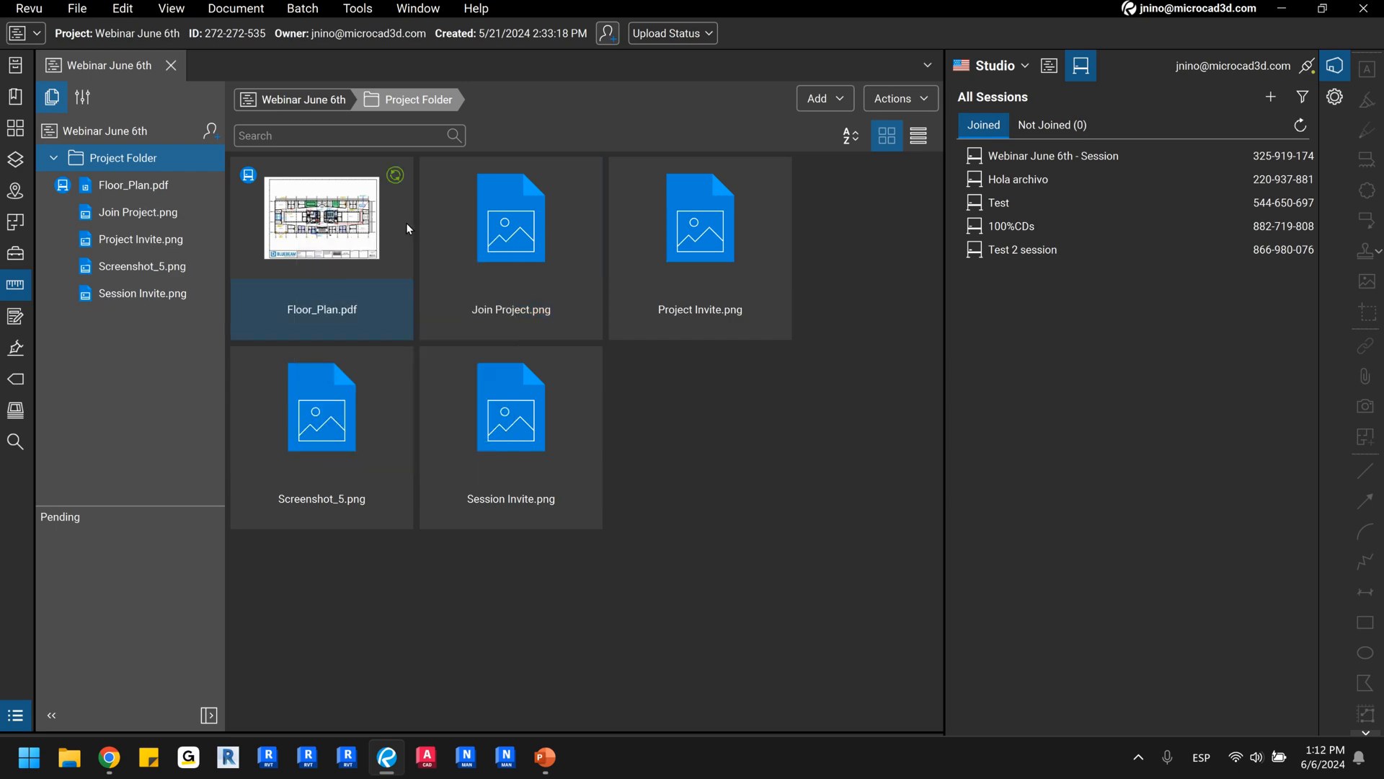
pyautogui.rightClick(274, 228)
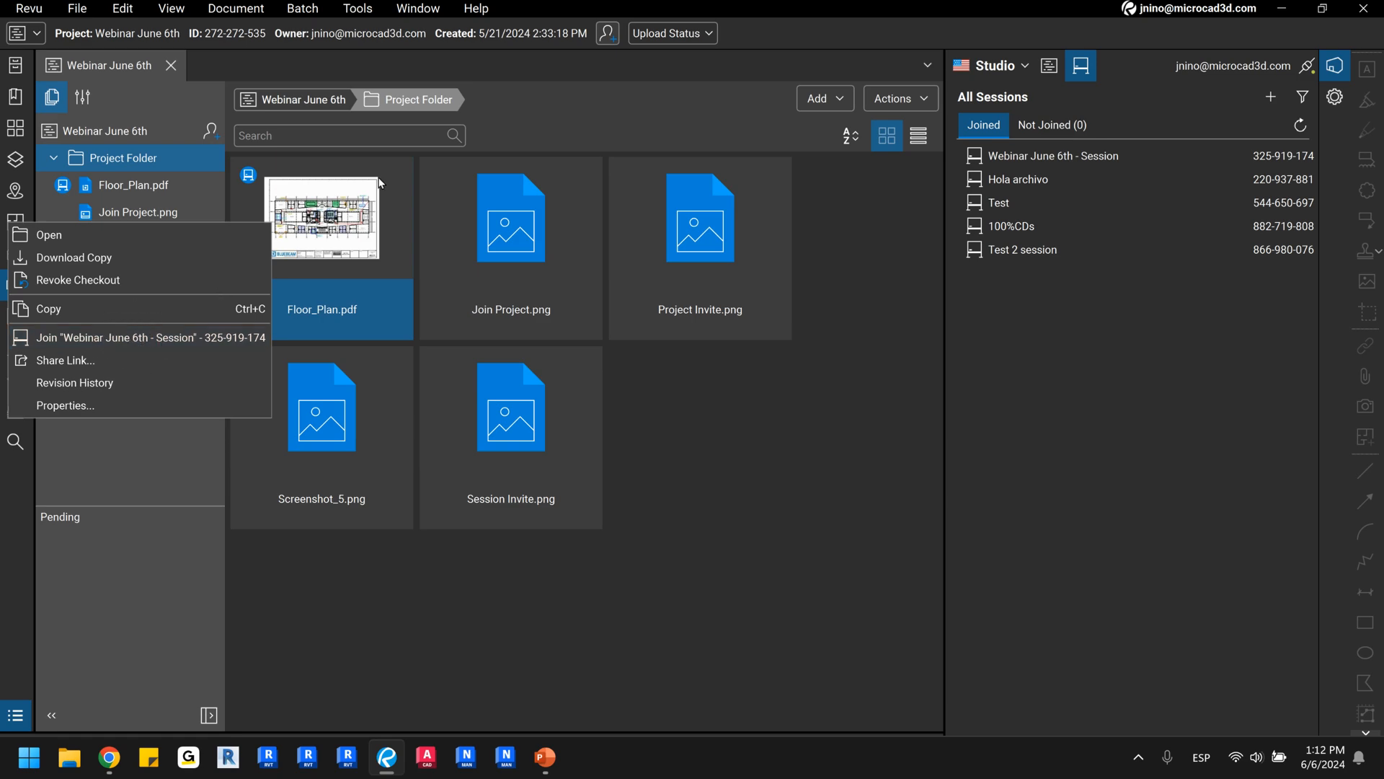
pyautogui.click(699, 526)
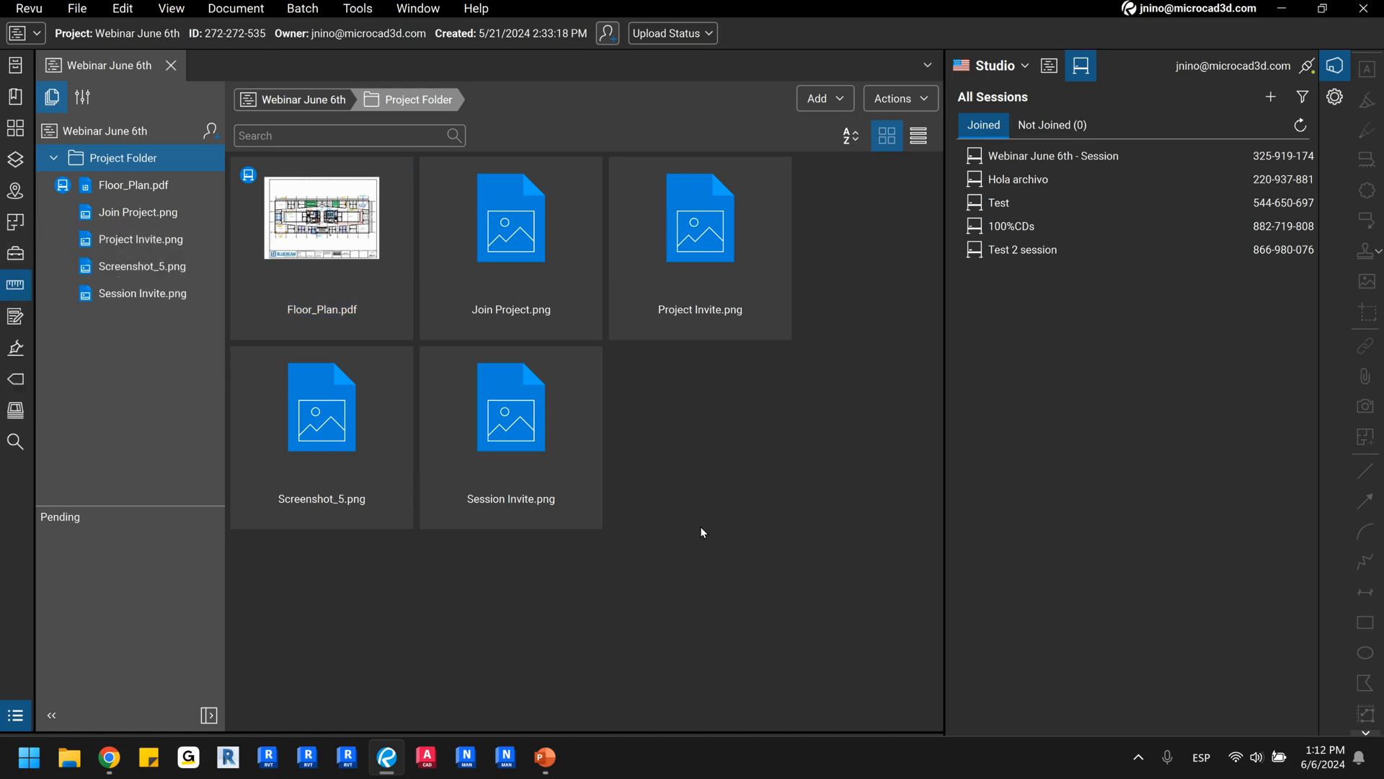
# Enter the Webinar June 6th - Session and enlarge its Floor_Plan drawing around the stair and restroom core.
pyautogui.click(1059, 160)
pyautogui.click(1058, 159)
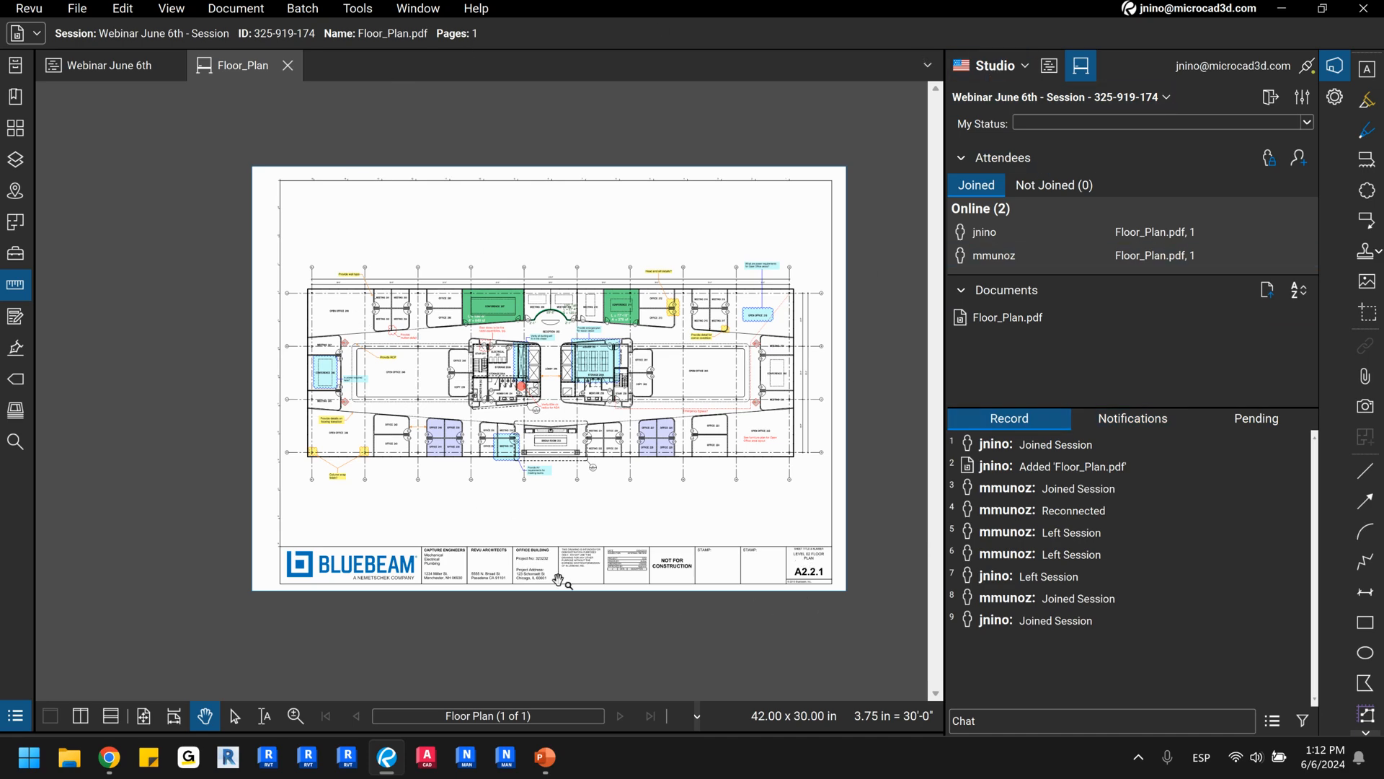
pyautogui.scroll(3, 398, 261)
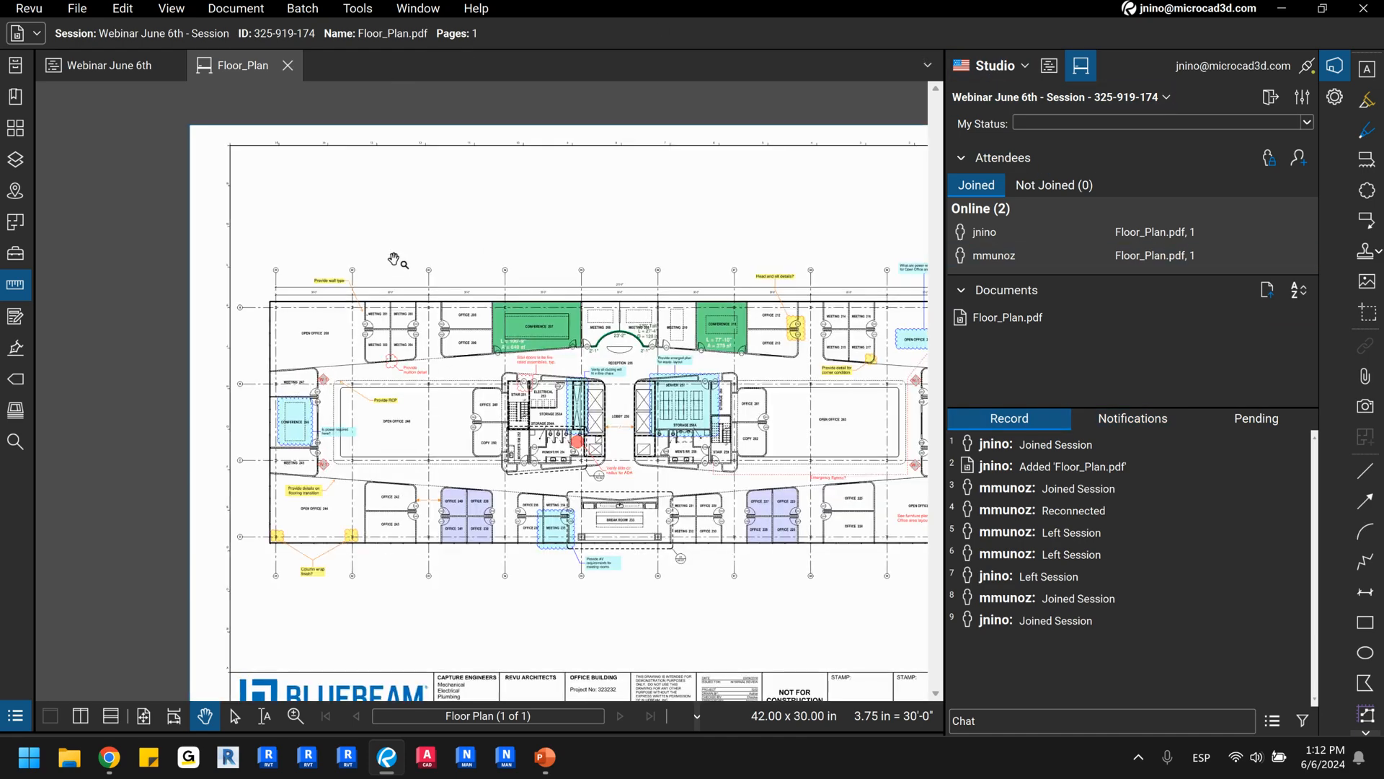
pyautogui.scroll(2, 488, 459)
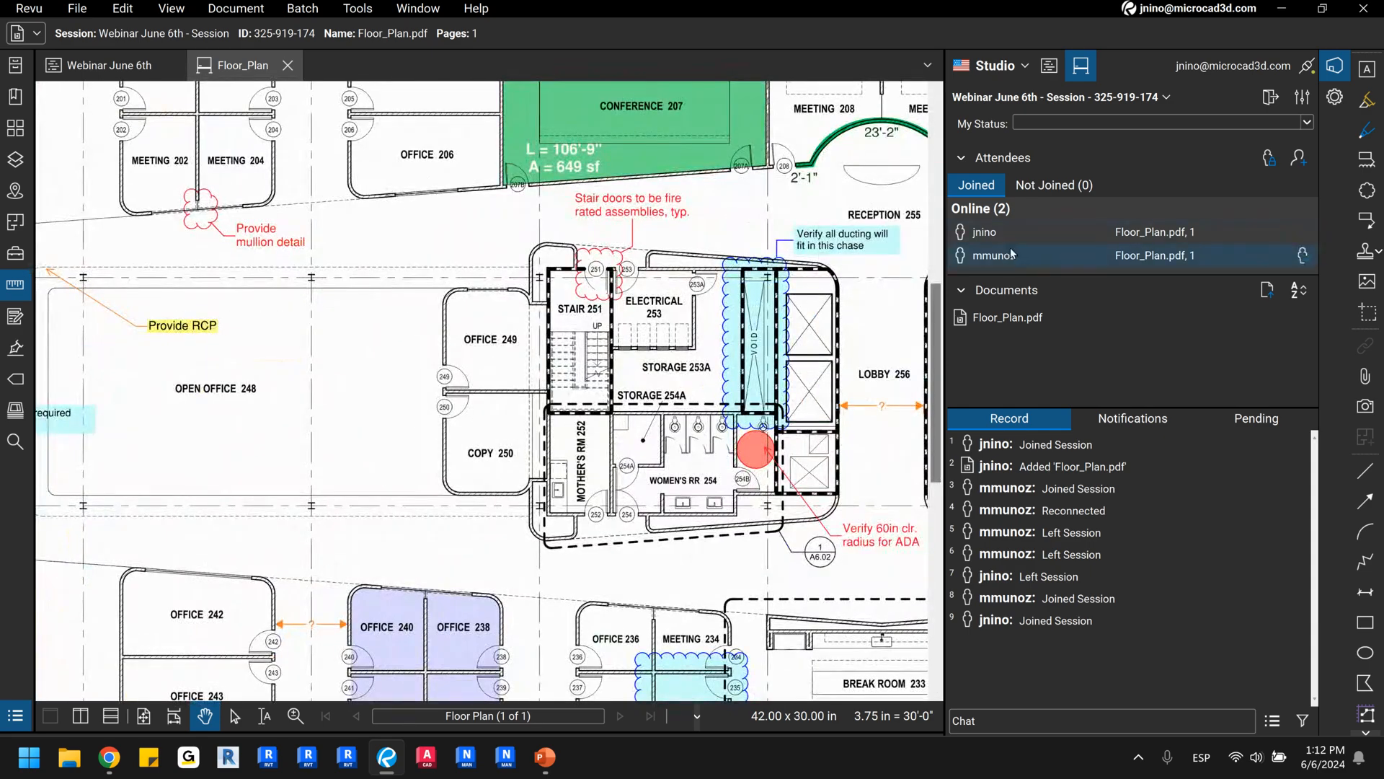
# Examine the session's online attendees and its record of activity.
pyautogui.click(1013, 235)
pyautogui.click(1022, 262)
pyautogui.moveTo(1012, 444)
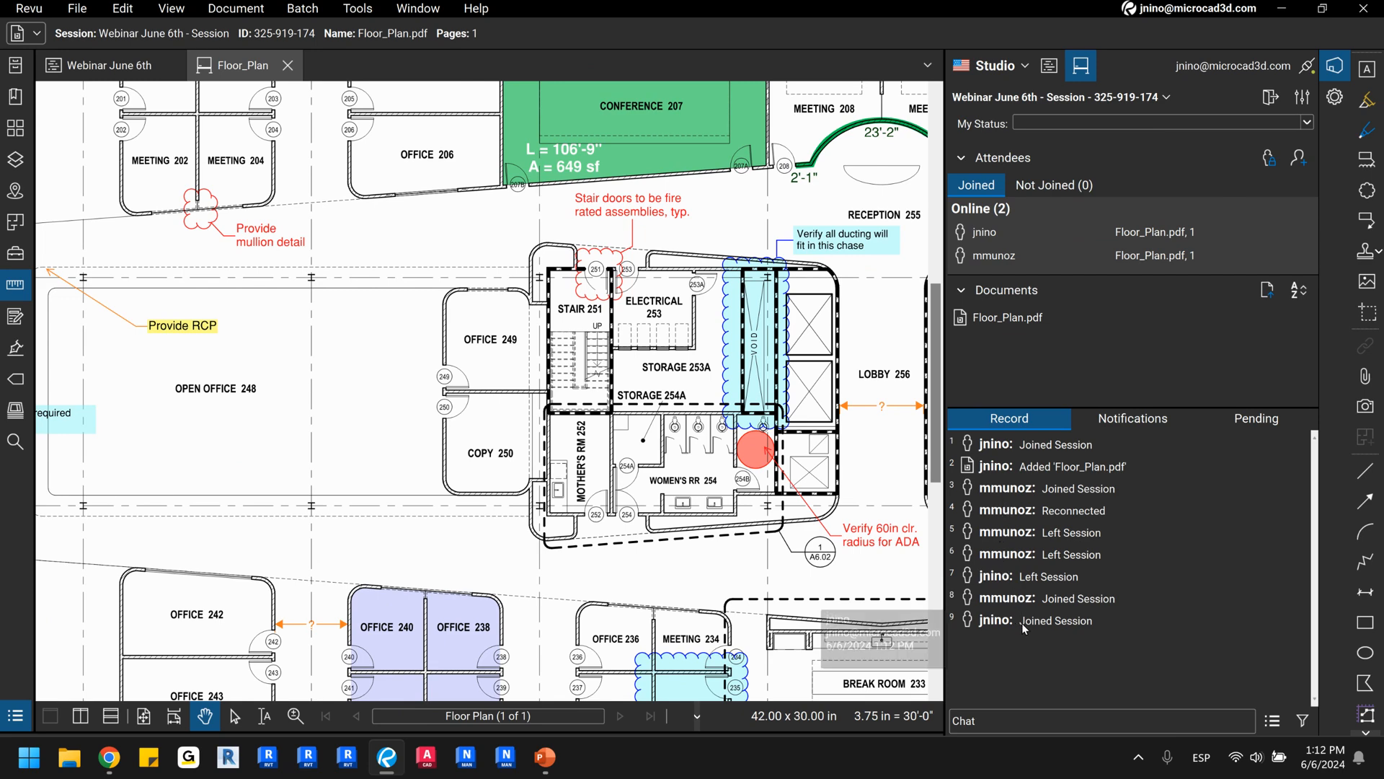
pyautogui.moveTo(1035, 539)
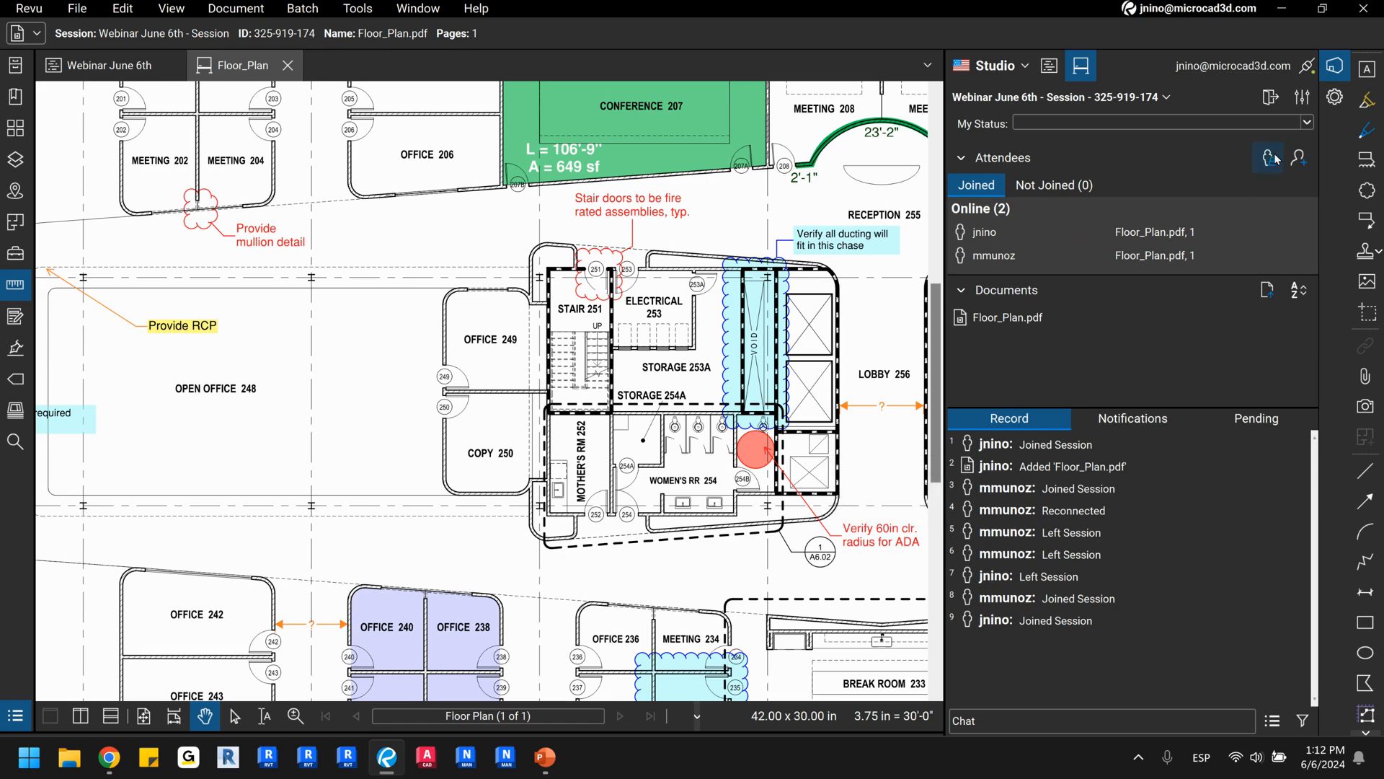
# Draw a red cloud markup around the window opening in the upper wall of Office 249.
pyautogui.click(1365, 193)
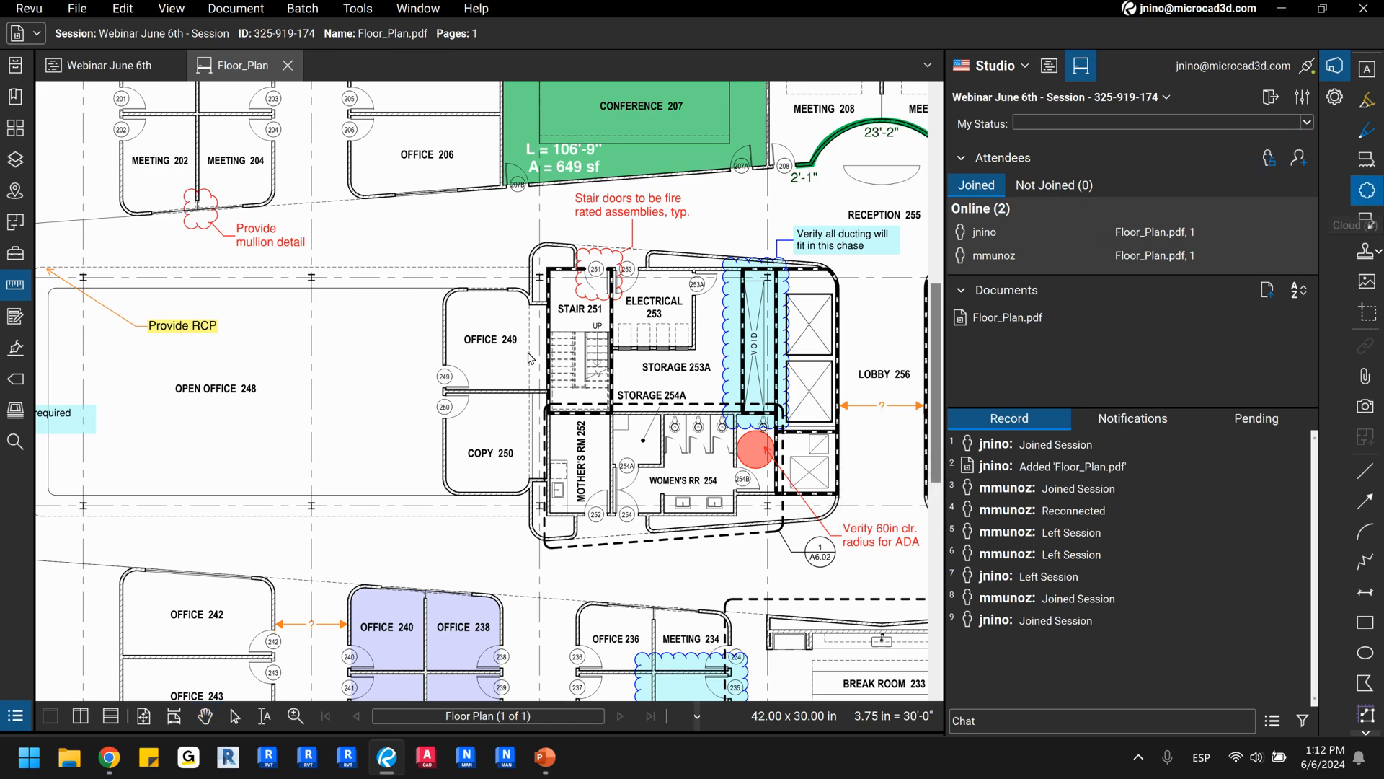
pyautogui.scroll(1, 441, 315)
pyautogui.scroll(1, 441, 316)
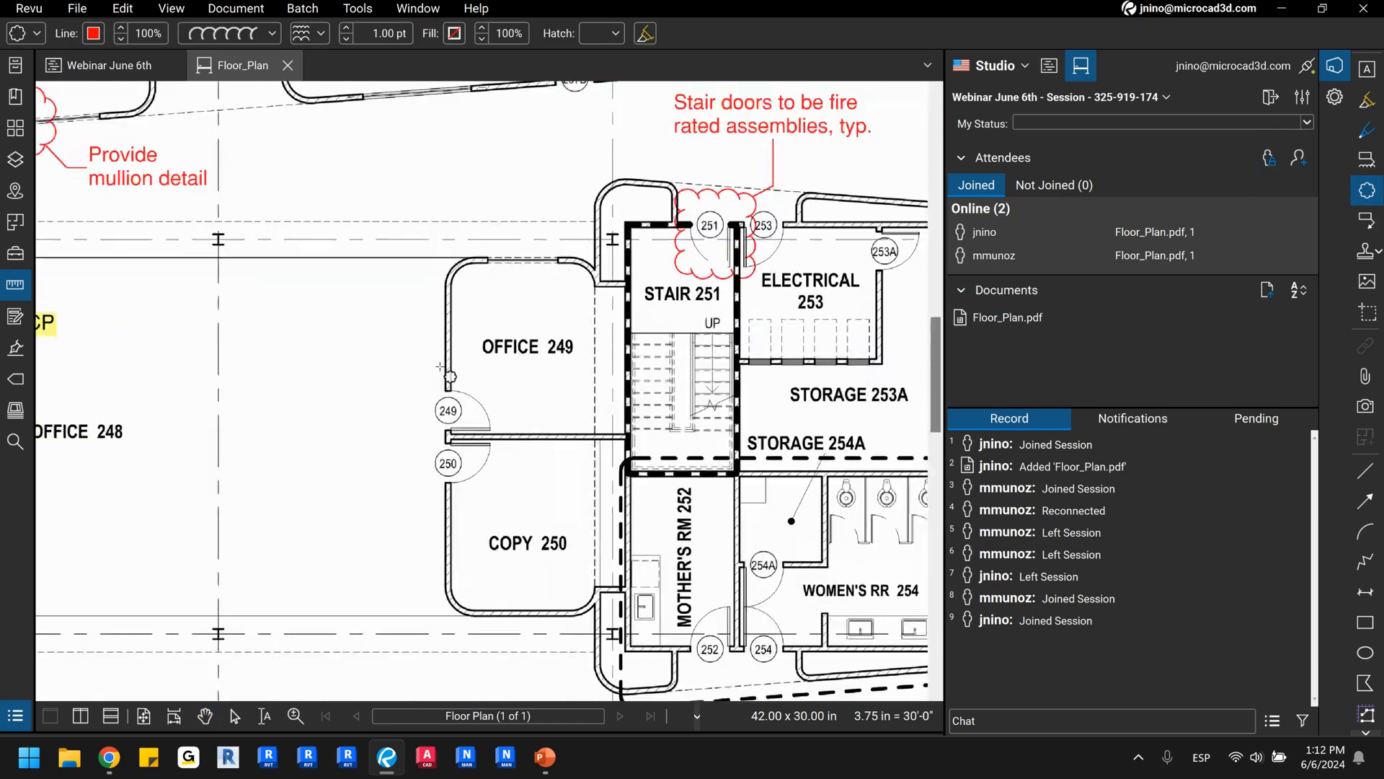
pyautogui.scroll(1, 440, 366)
pyautogui.moveTo(481, 224); pyautogui.dragTo(600, 263)
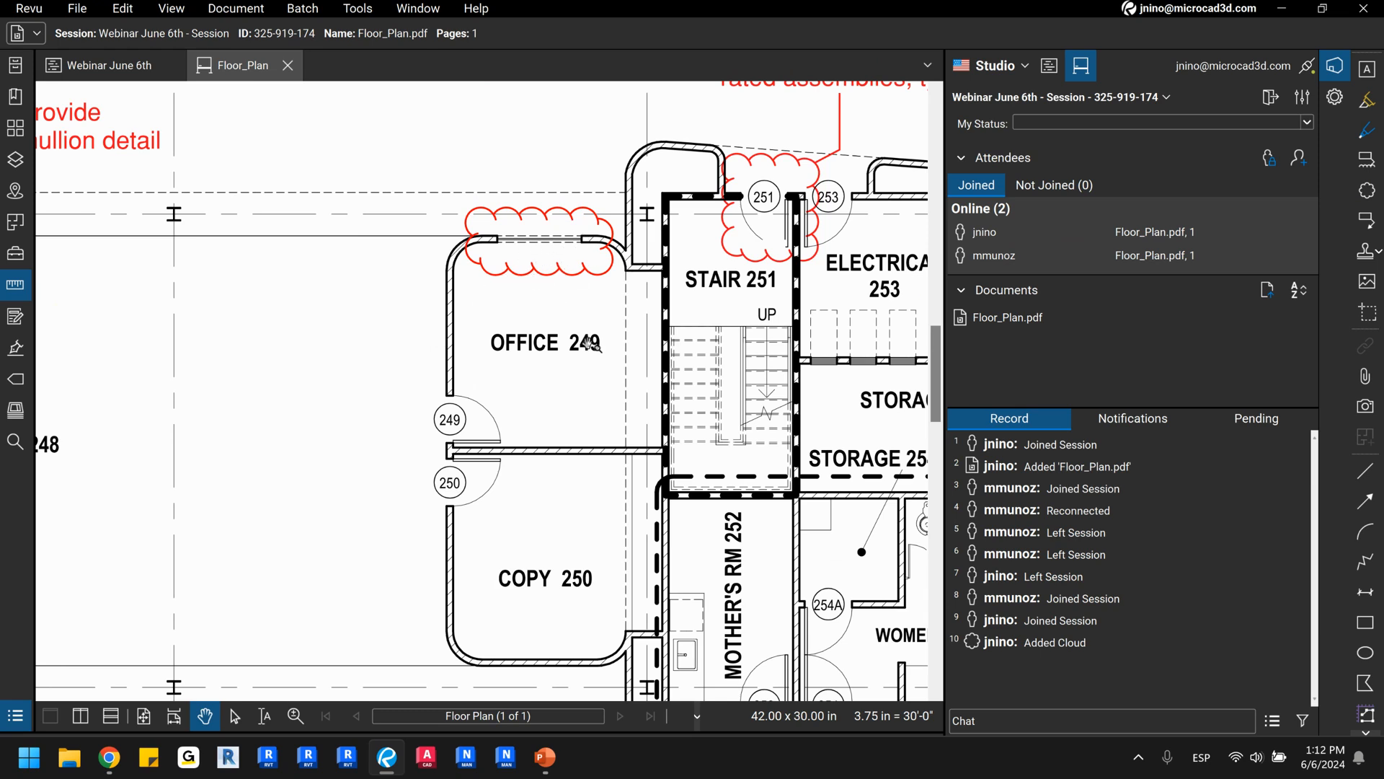
# Review the new entries in the session record and locate the Office 249 highlight on the plan from its entry.
pyautogui.moveTo(1051, 649)
pyautogui.click(109, 757)
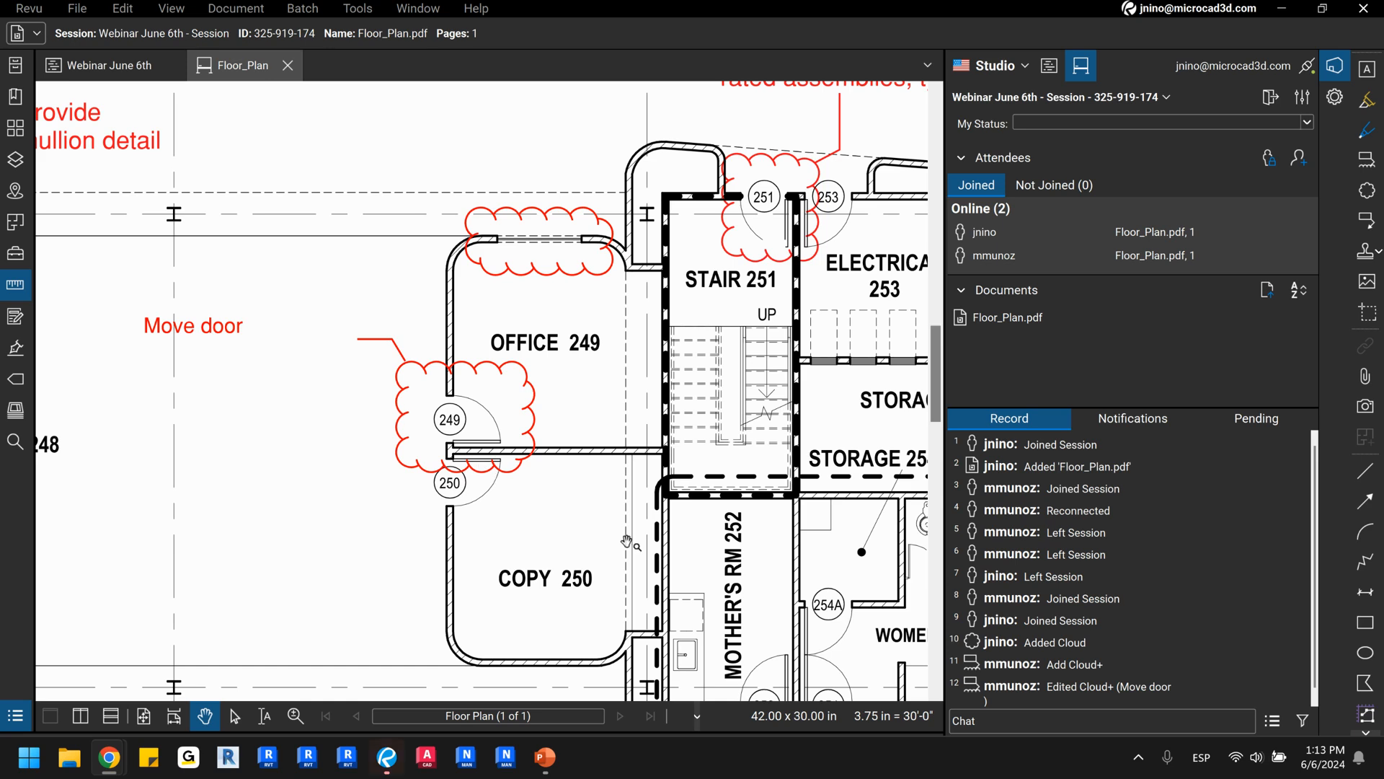
pyautogui.scroll(-1, 1032, 664)
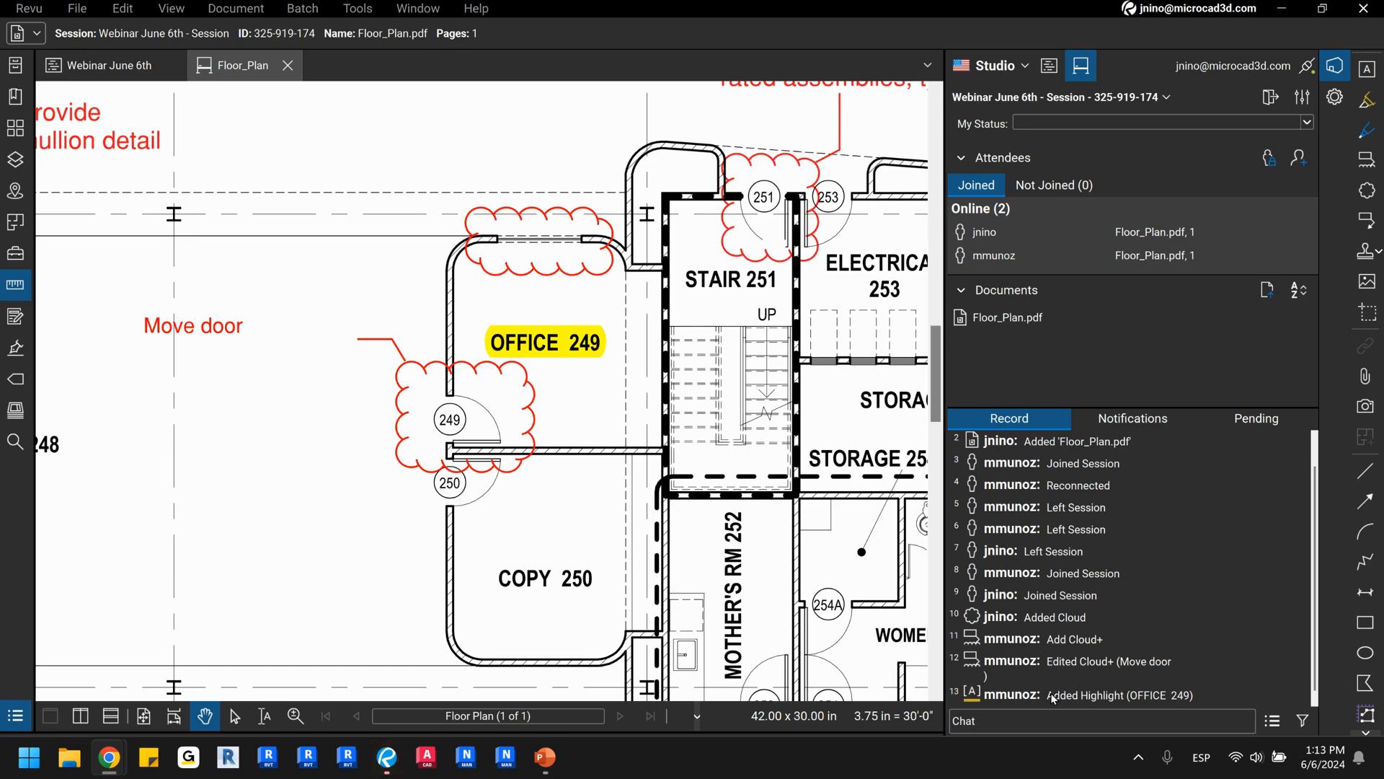
pyautogui.click(1009, 693)
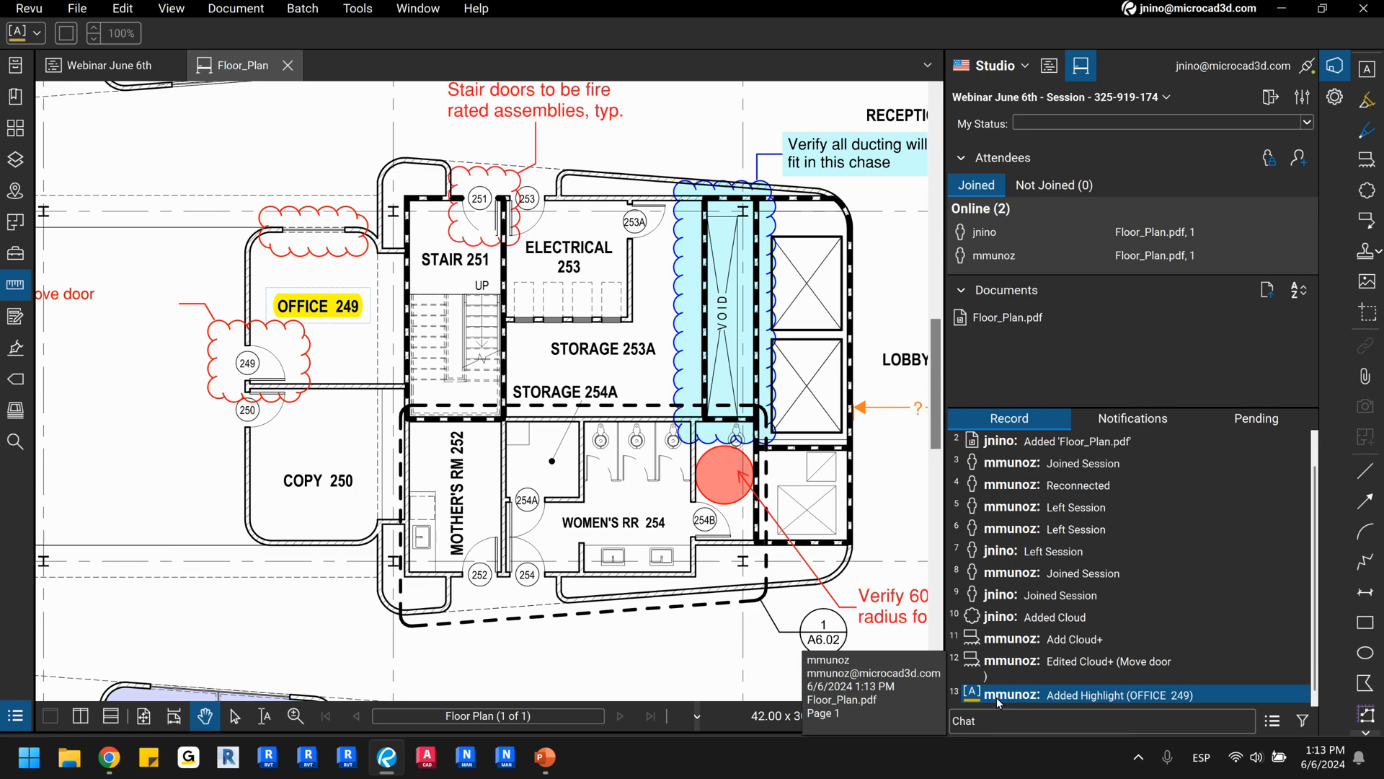
pyautogui.moveTo(251, 541); pyautogui.dragTo(518, 606)
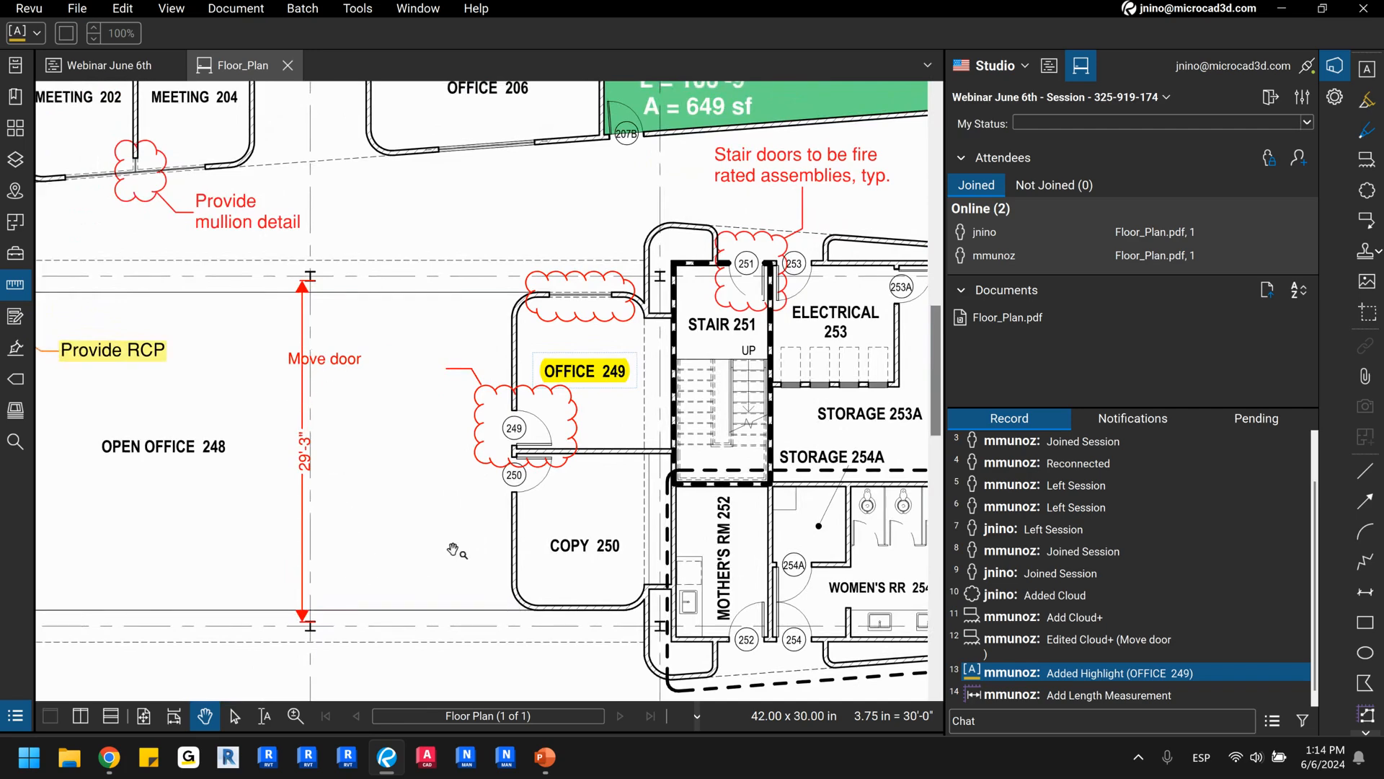
# Check the session notifications and alert the other attendee to the cloud markup above Office 249.
pyautogui.click(1157, 418)
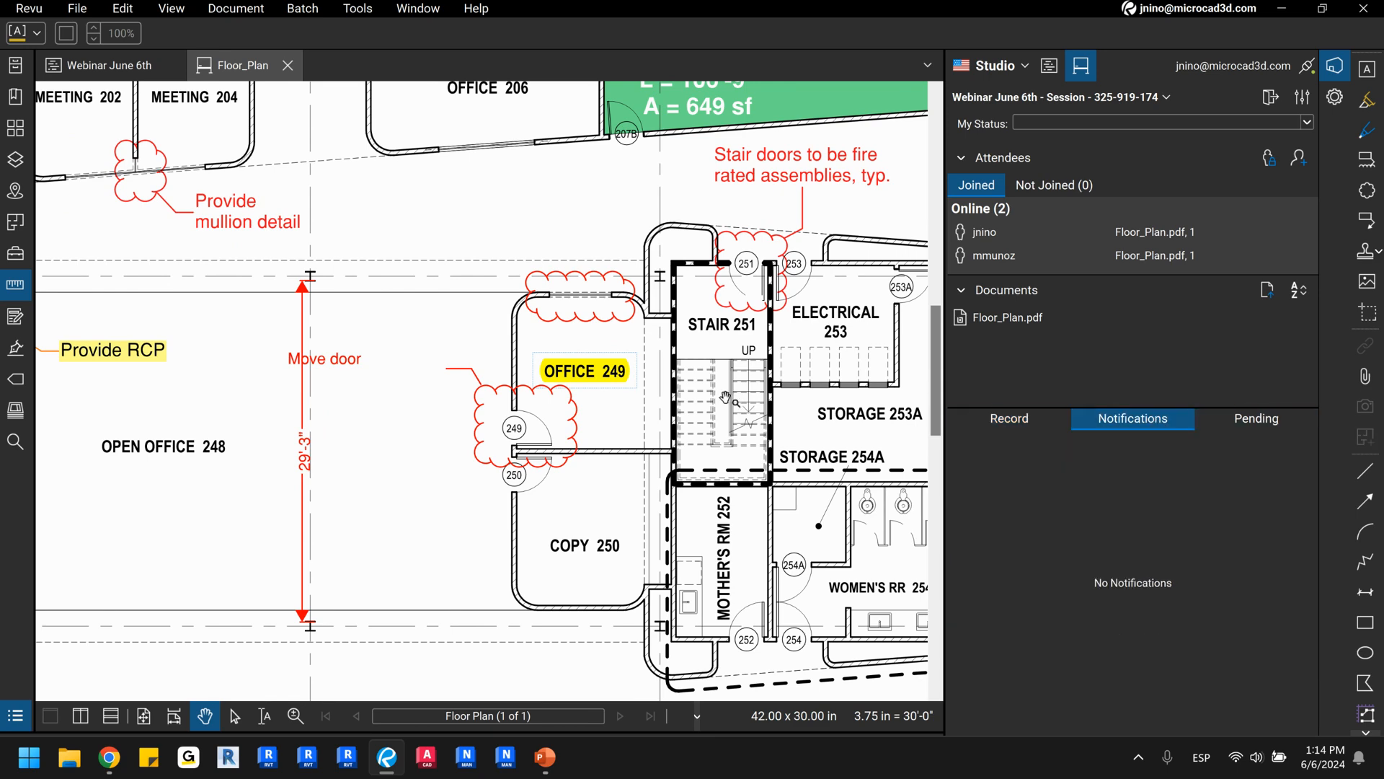
pyautogui.click(597, 318)
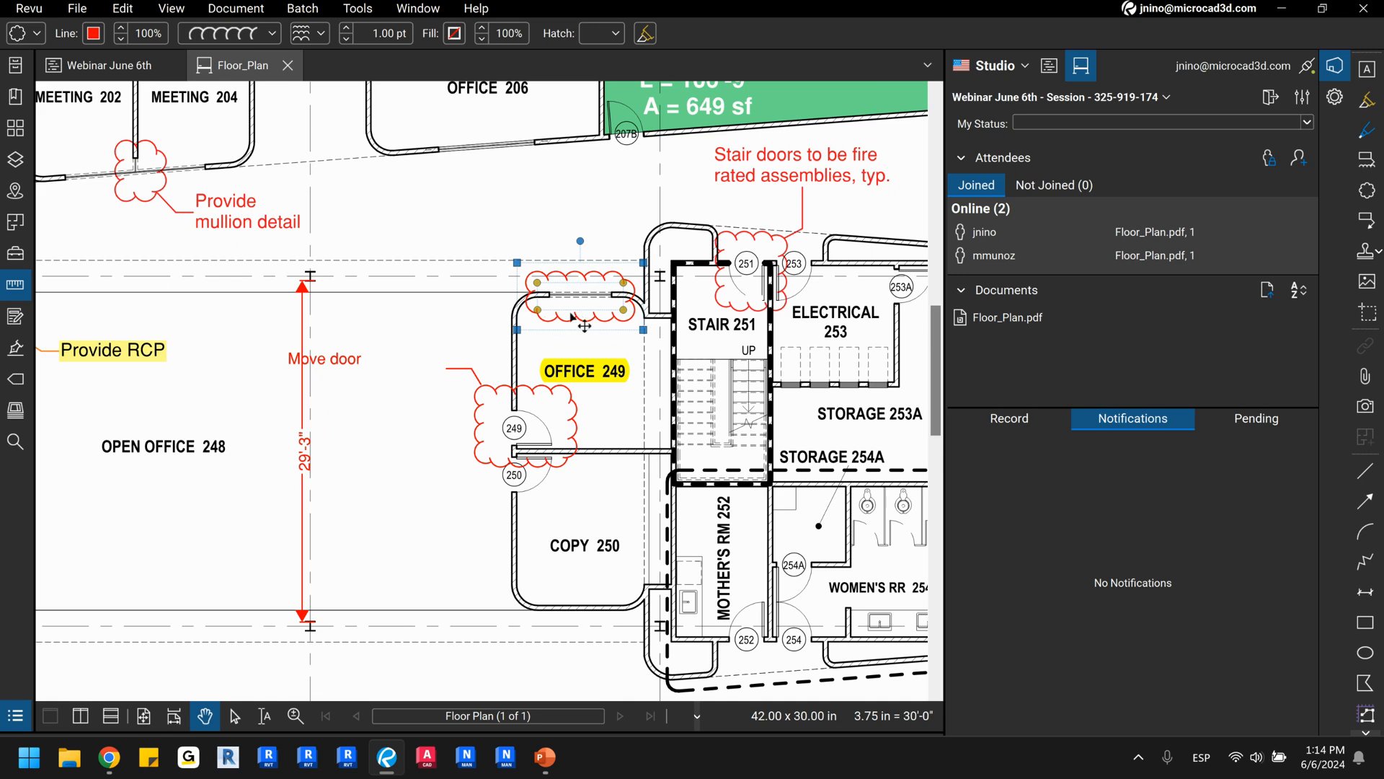
pyautogui.rightClick(575, 318)
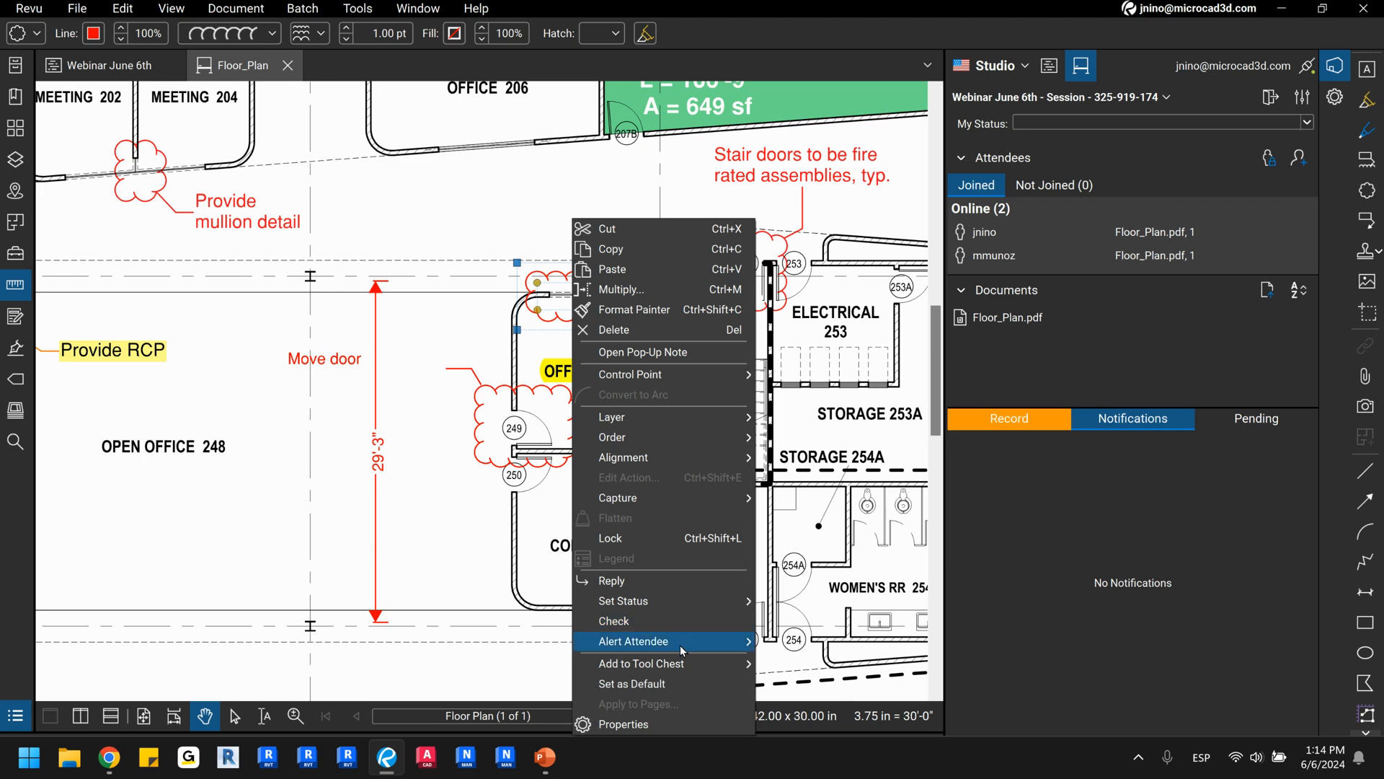
pyautogui.moveTo(686, 642)
pyautogui.click(788, 643)
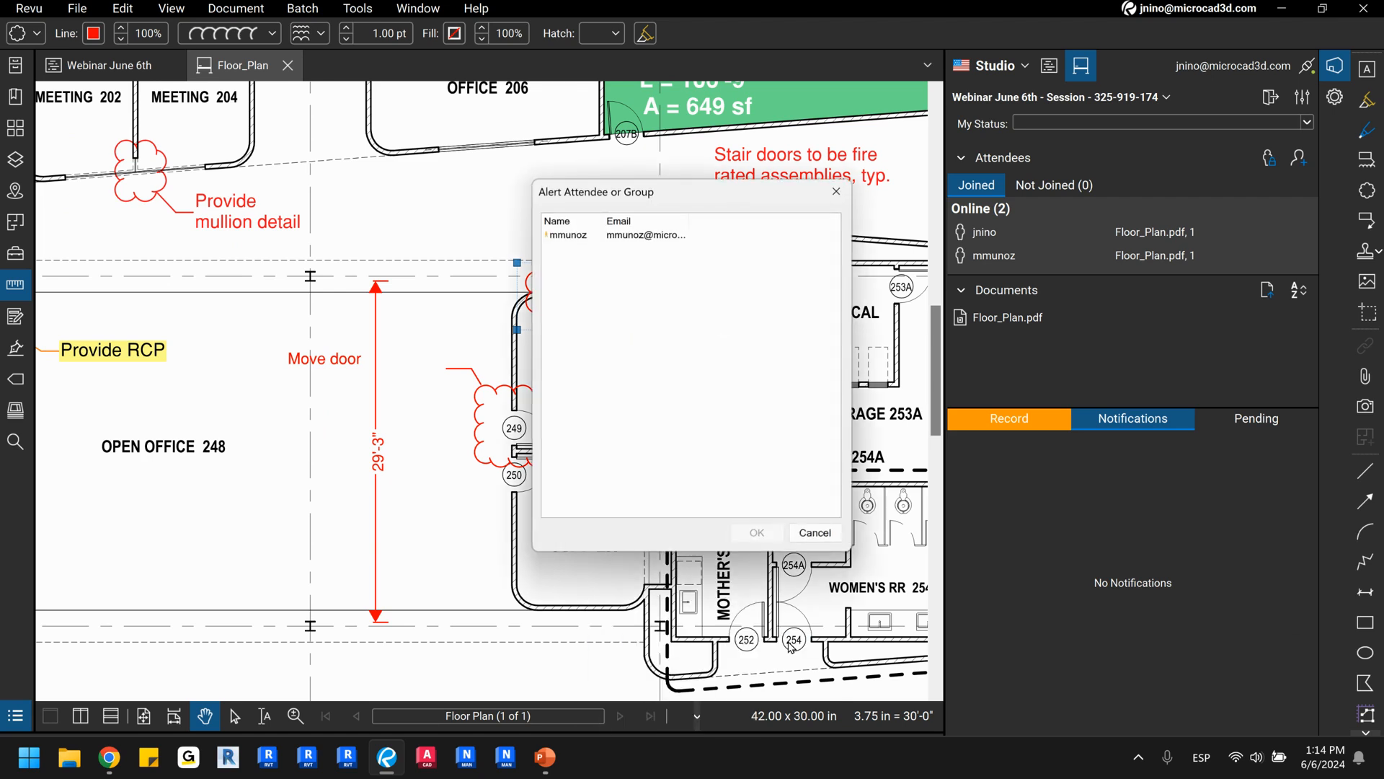
pyautogui.click(578, 238)
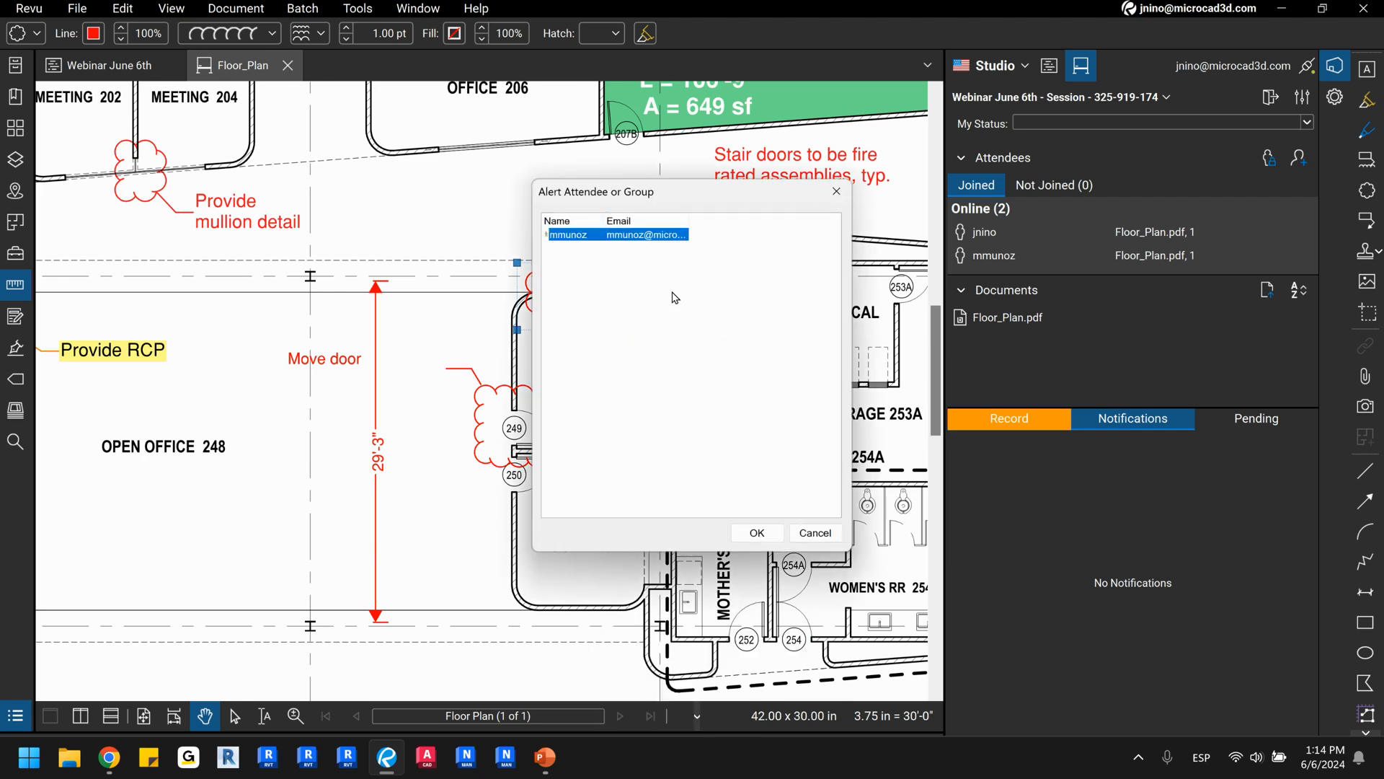
pyautogui.click(757, 532)
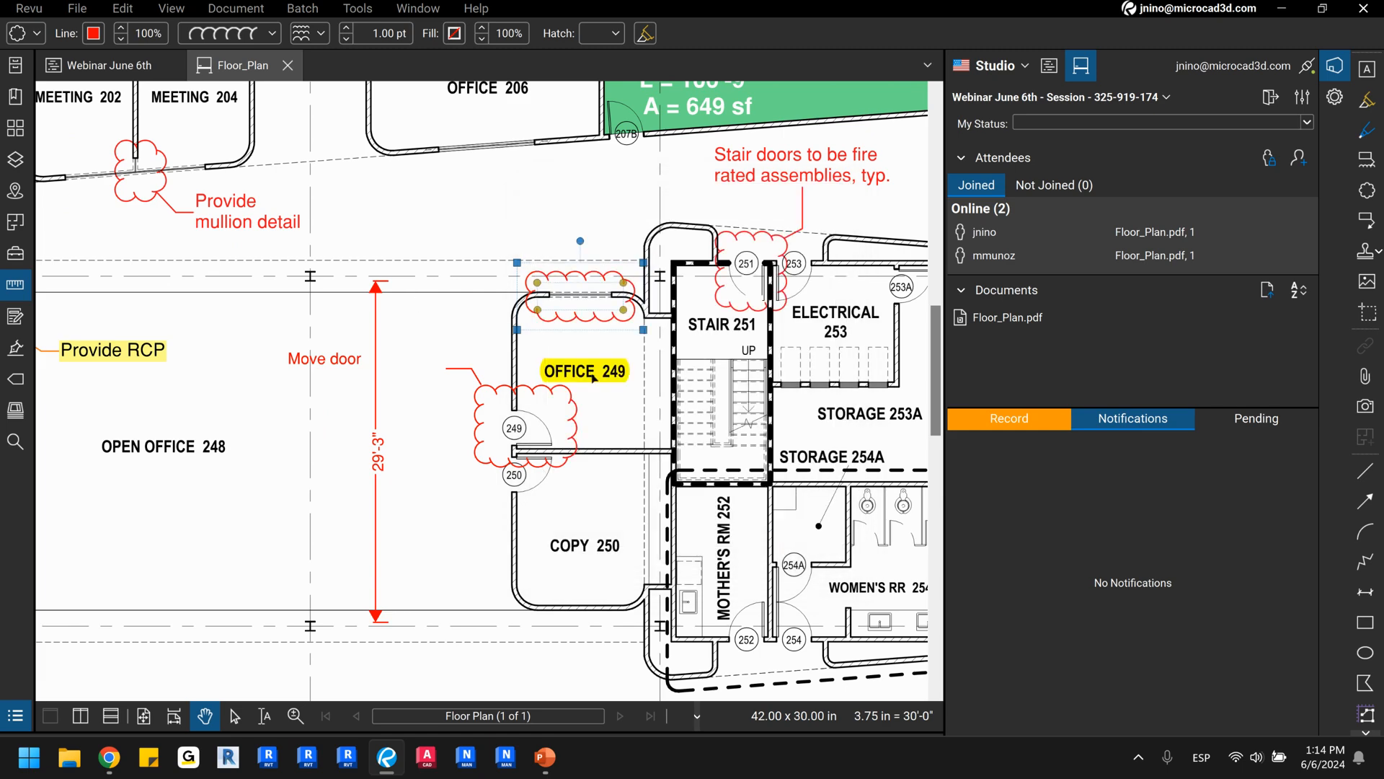
pyautogui.click(666, 376)
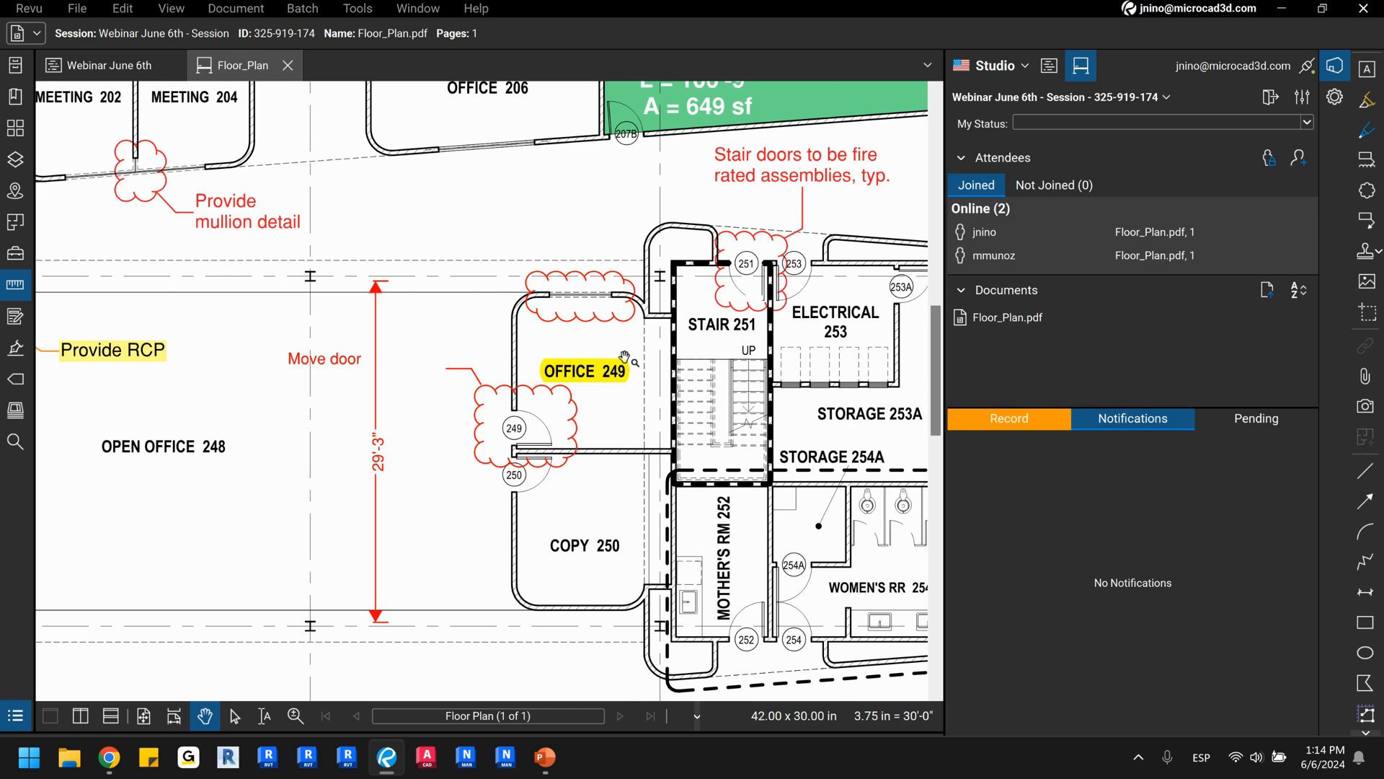
# Review the alert entries in the session record and the received notifications.
pyautogui.click(979, 419)
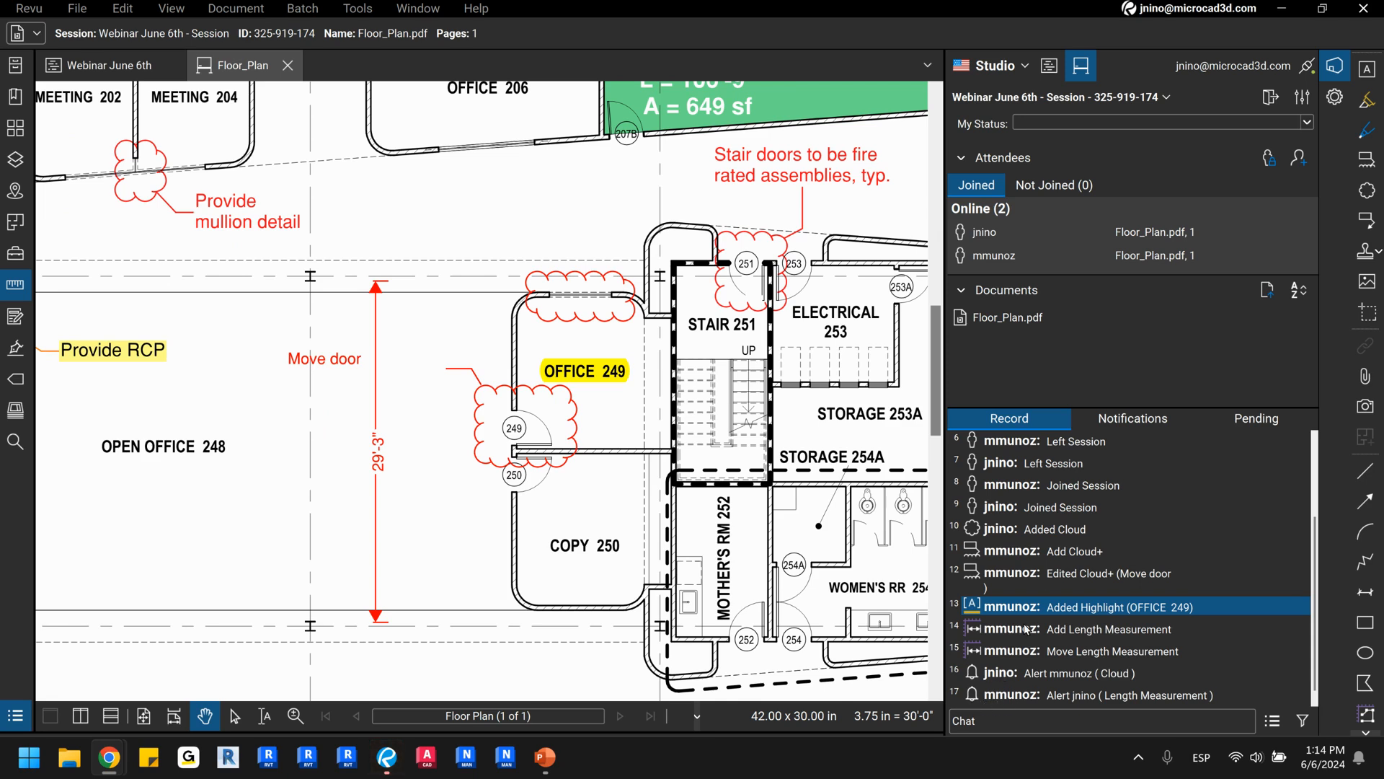
pyautogui.click(1132, 427)
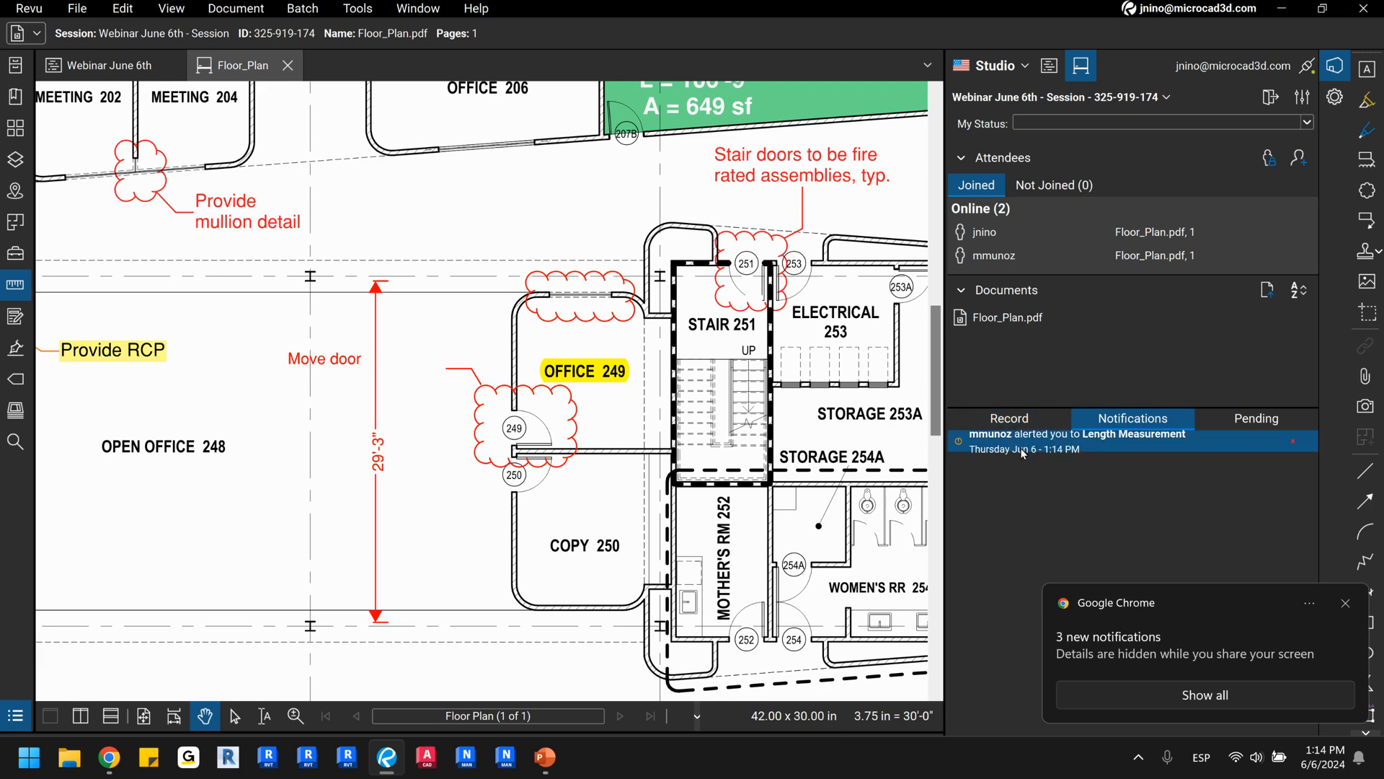
# Dismiss the browser notification pop-up and locate the alerted length measurement on the plan from its session notification.
pyautogui.click(1347, 605)
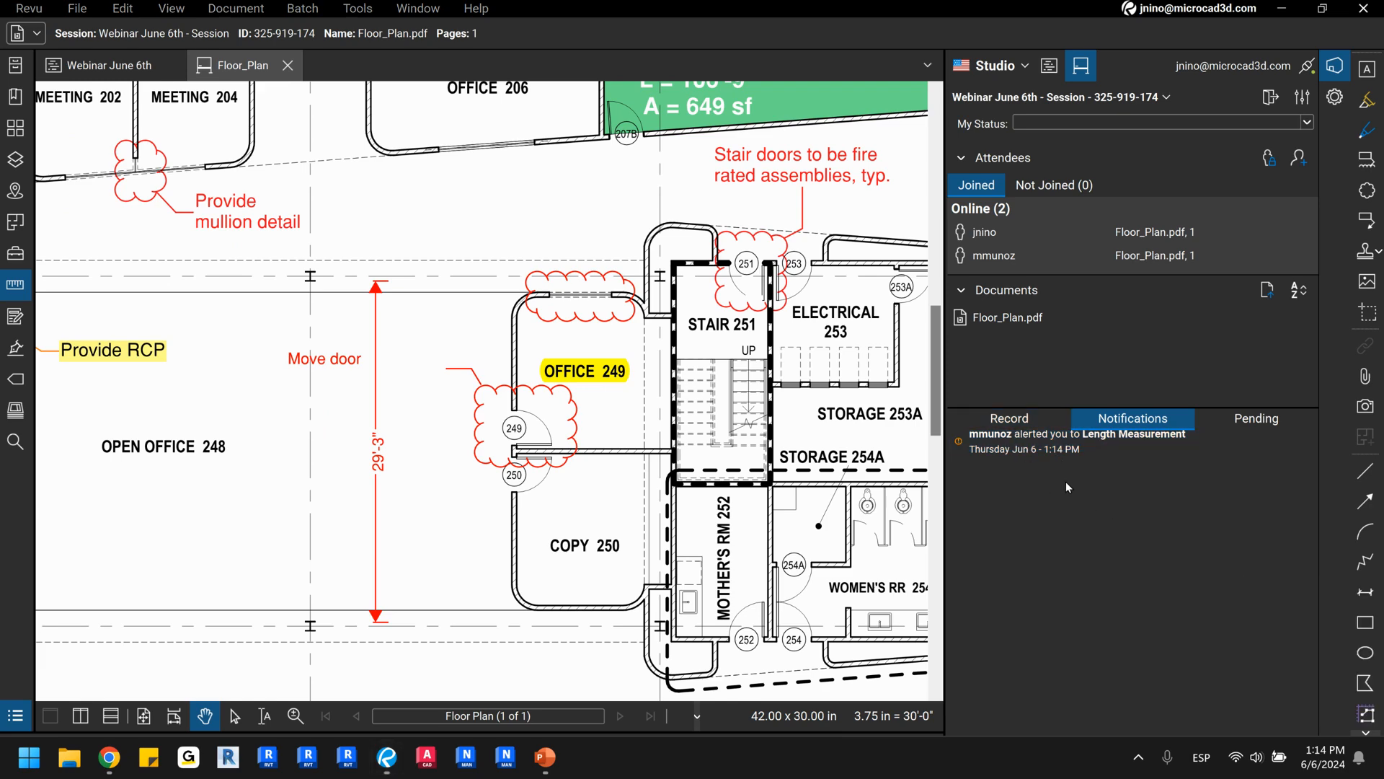
pyautogui.click(1023, 443)
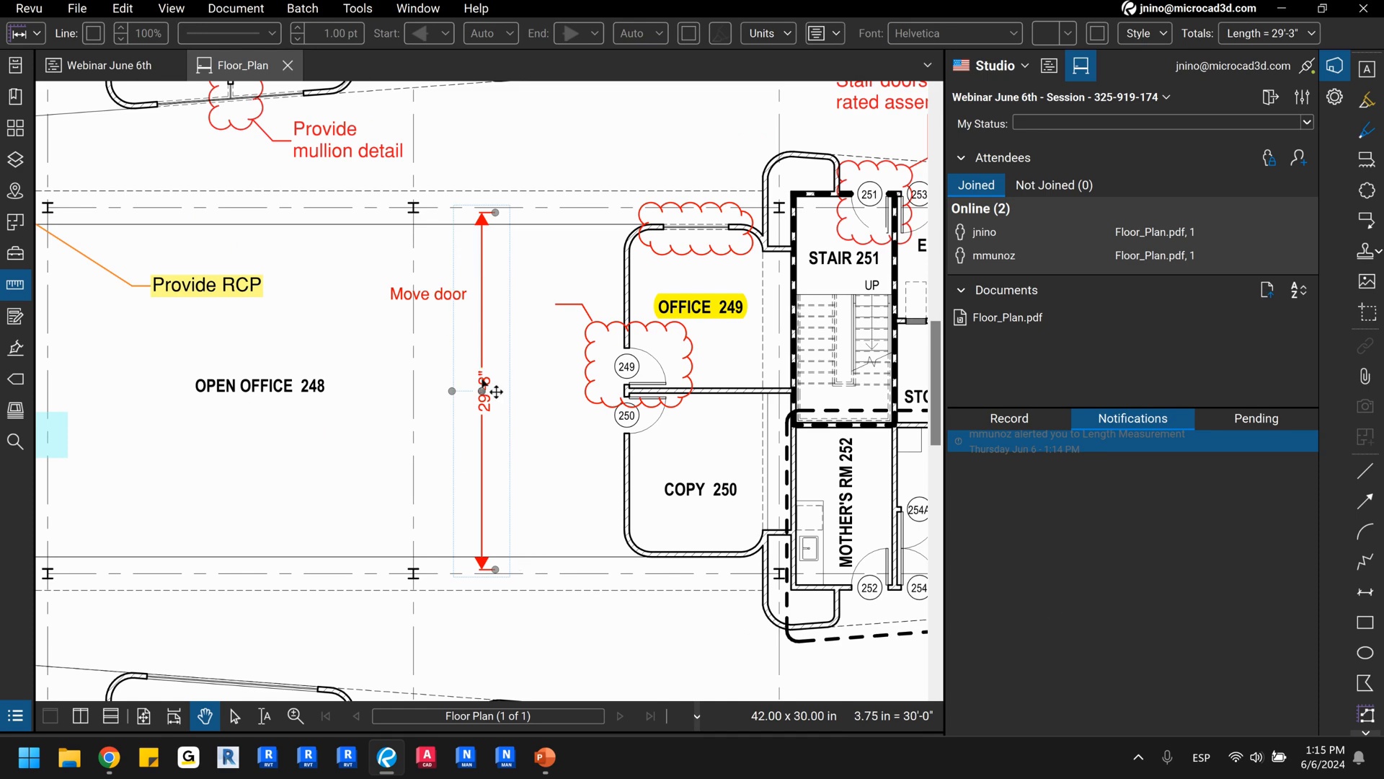
pyautogui.click(401, 495)
pyautogui.scroll(-3, 397, 457)
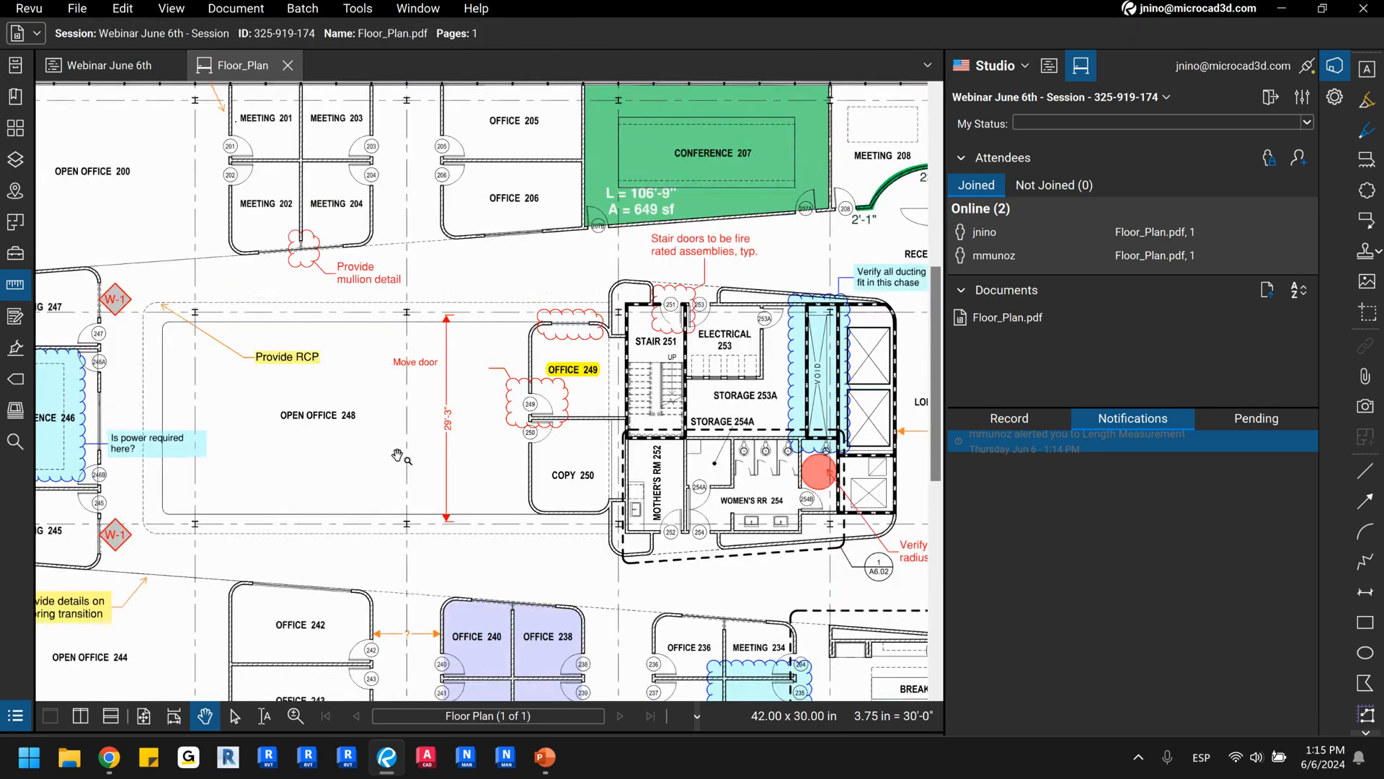
pyautogui.moveTo(386, 357); pyautogui.dragTo(370, 419)
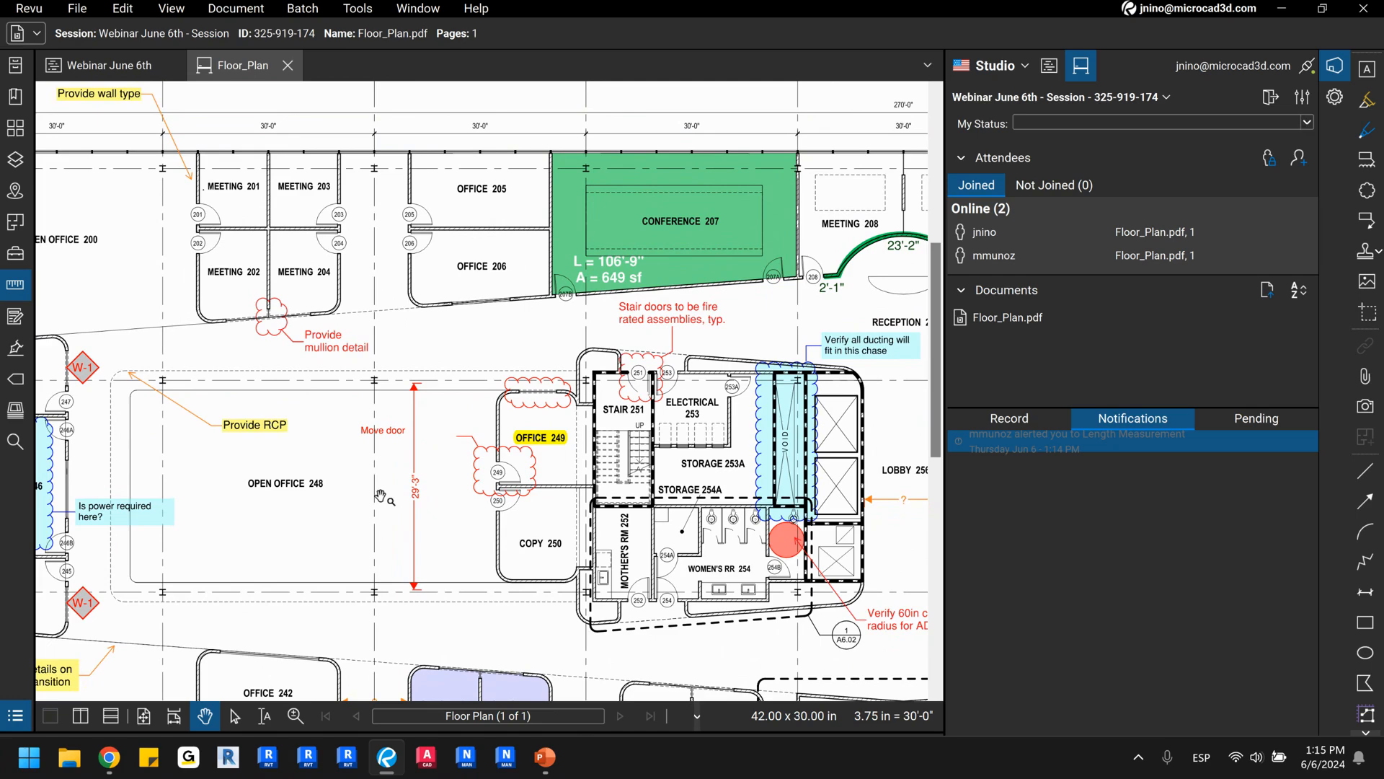
# Switch the session to offline work and draw a red pen box around the COPY label and two short strokes below it.
pyautogui.click(1310, 70)
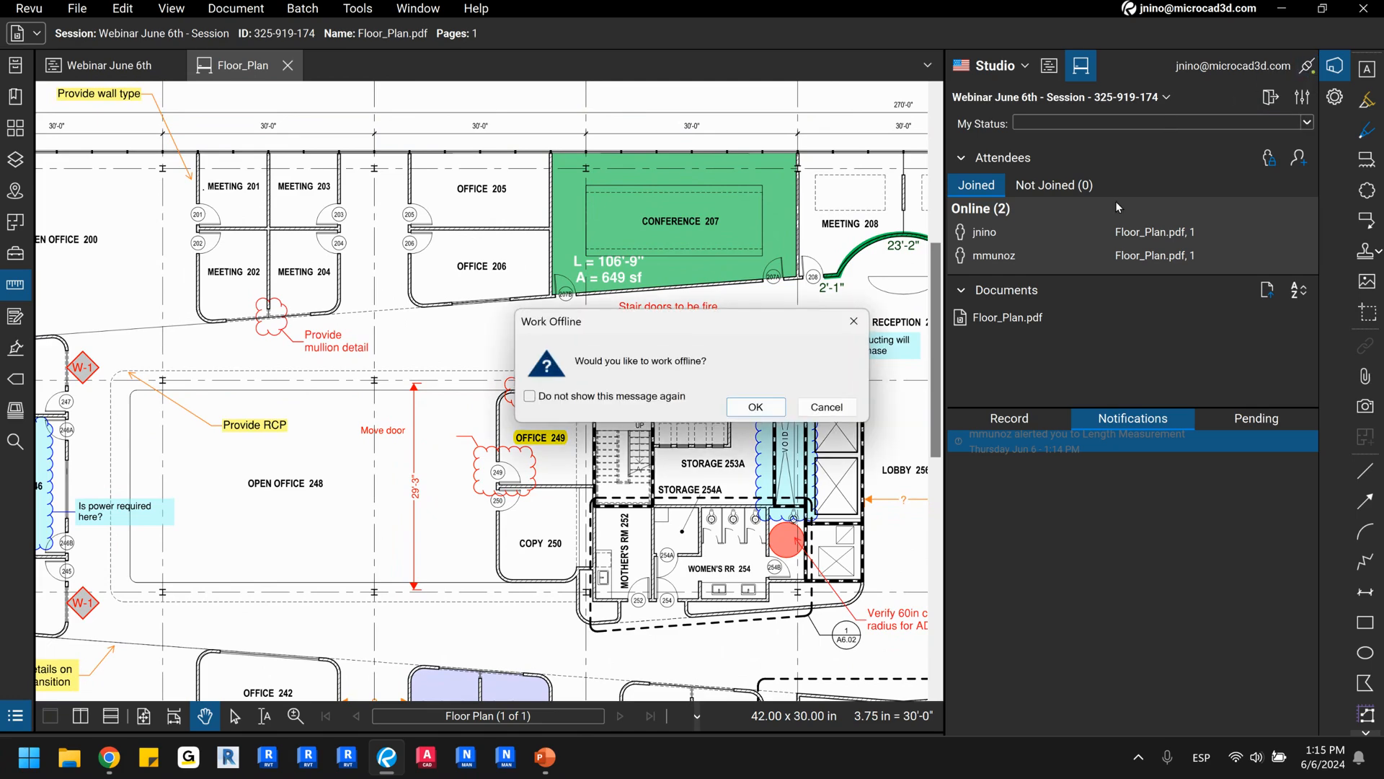
pyautogui.click(753, 408)
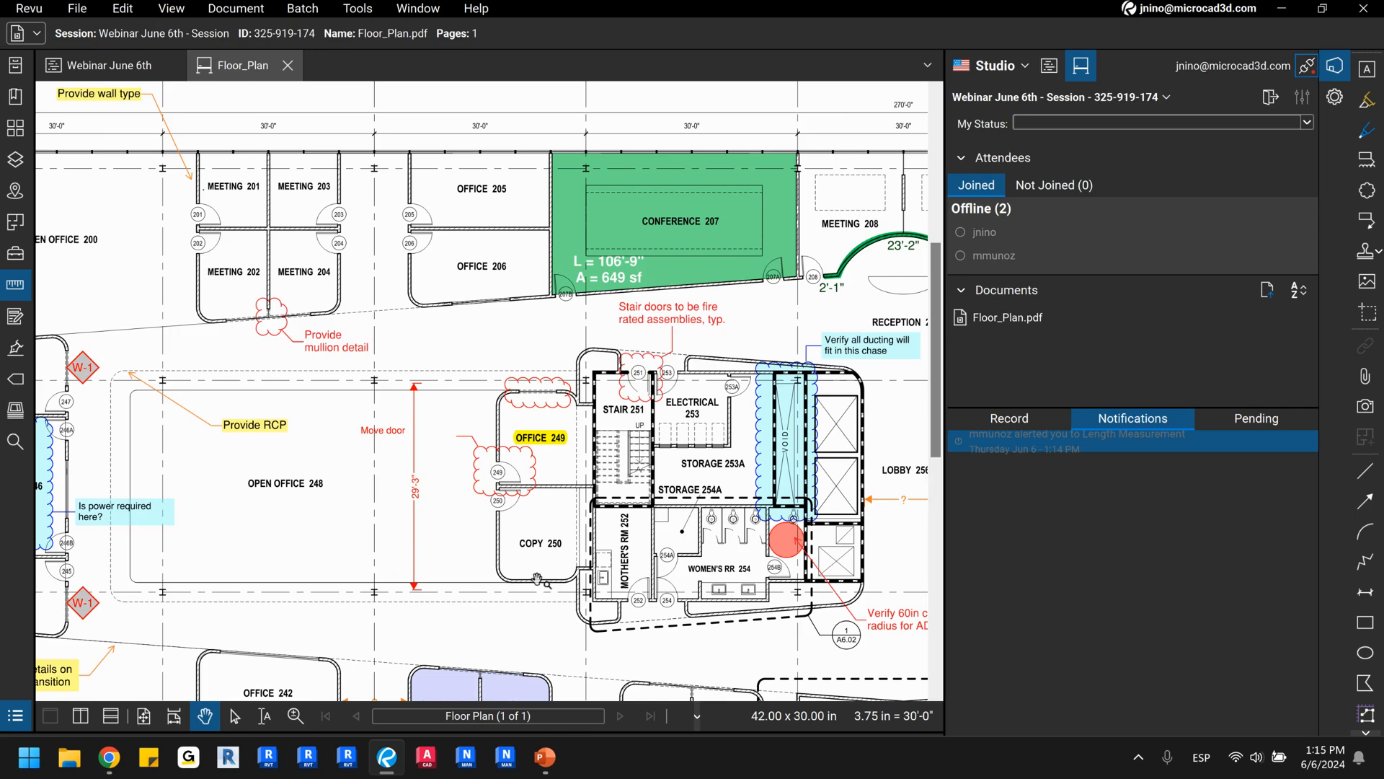
pyautogui.scroll(4, 537, 580)
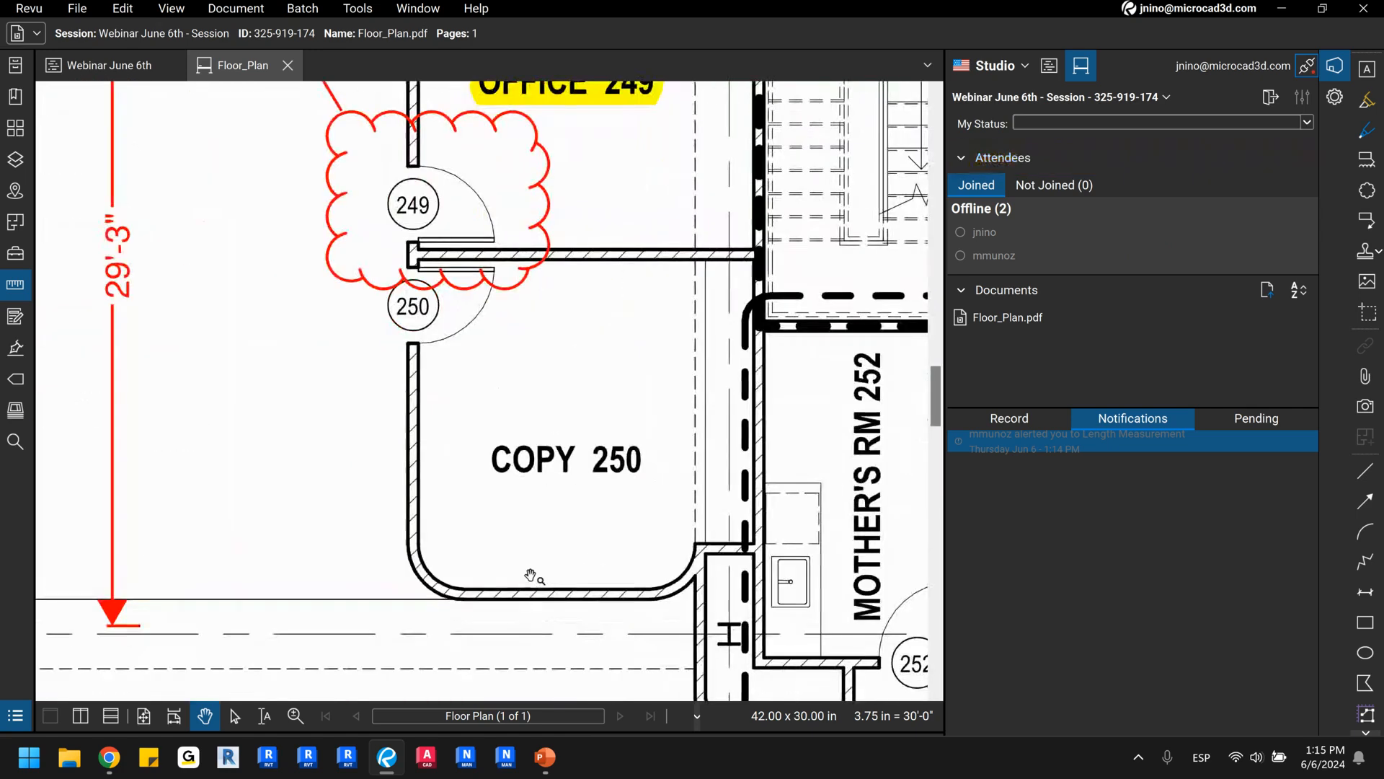
pyautogui.click(1368, 134)
pyautogui.moveTo(490, 480)
pyautogui.mouseDown()
pyautogui.moveTo(589, 478)
pyautogui.moveTo(593, 425)
pyautogui.moveTo(489, 425)
pyautogui.moveTo(493, 478)
pyautogui.mouseUp()
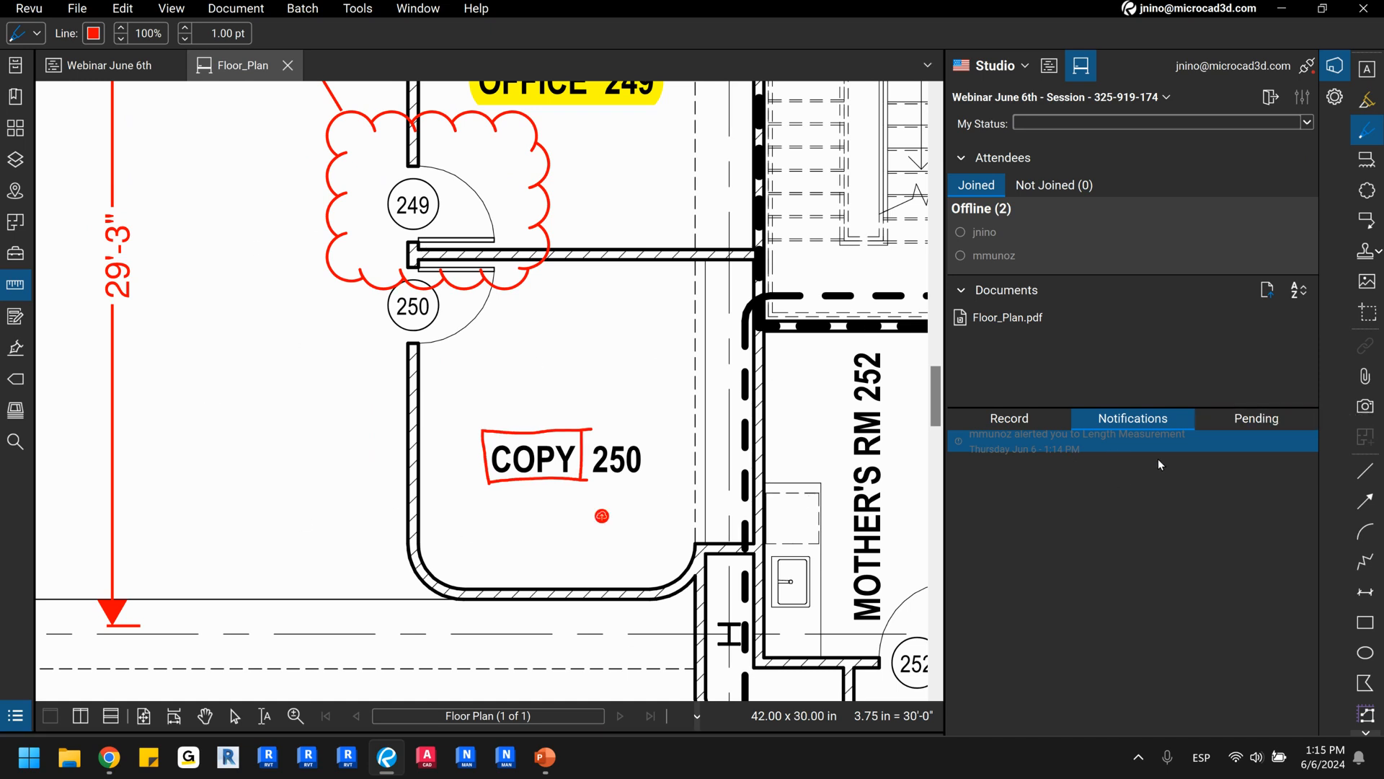
pyautogui.moveTo(600, 535); pyautogui.dragTo(624, 536)
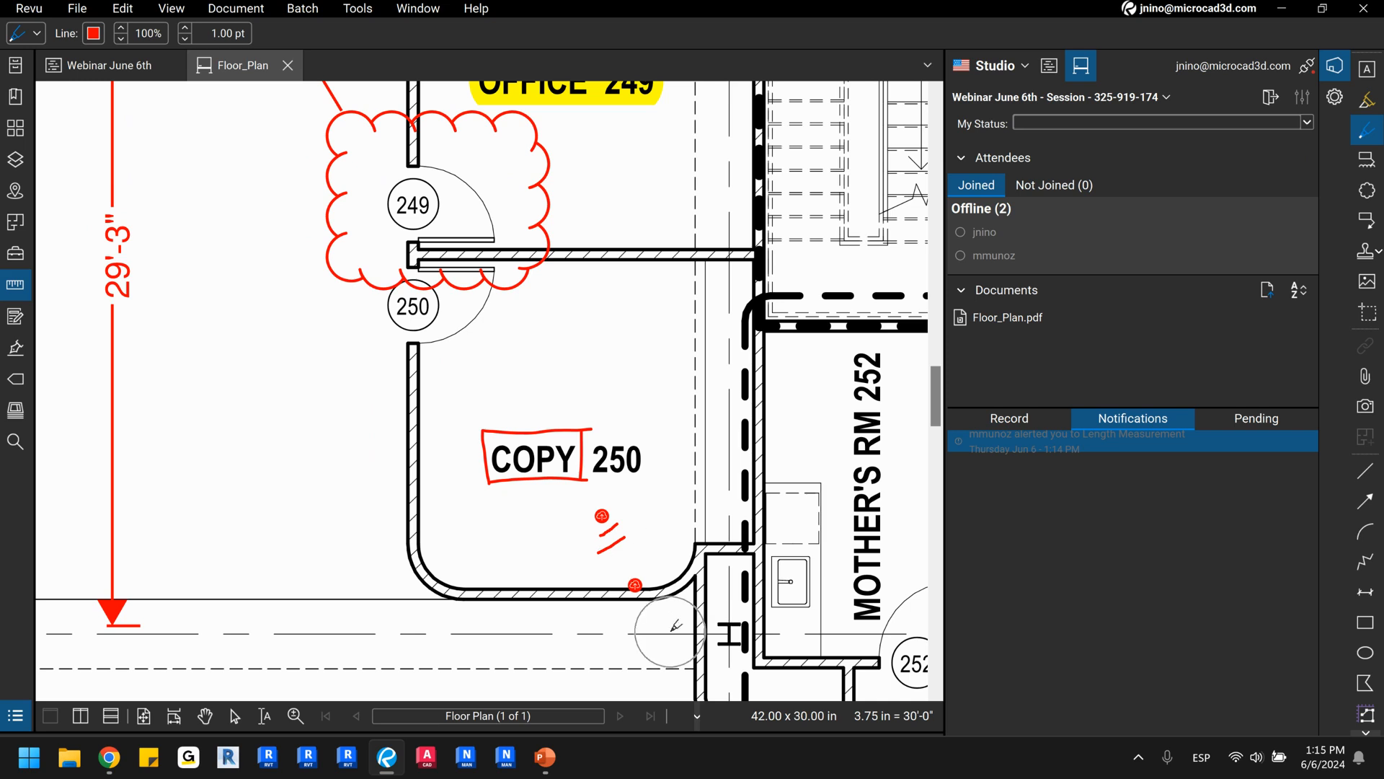
# Check the pending pen markups and reconnect to the session.
pyautogui.click(1265, 420)
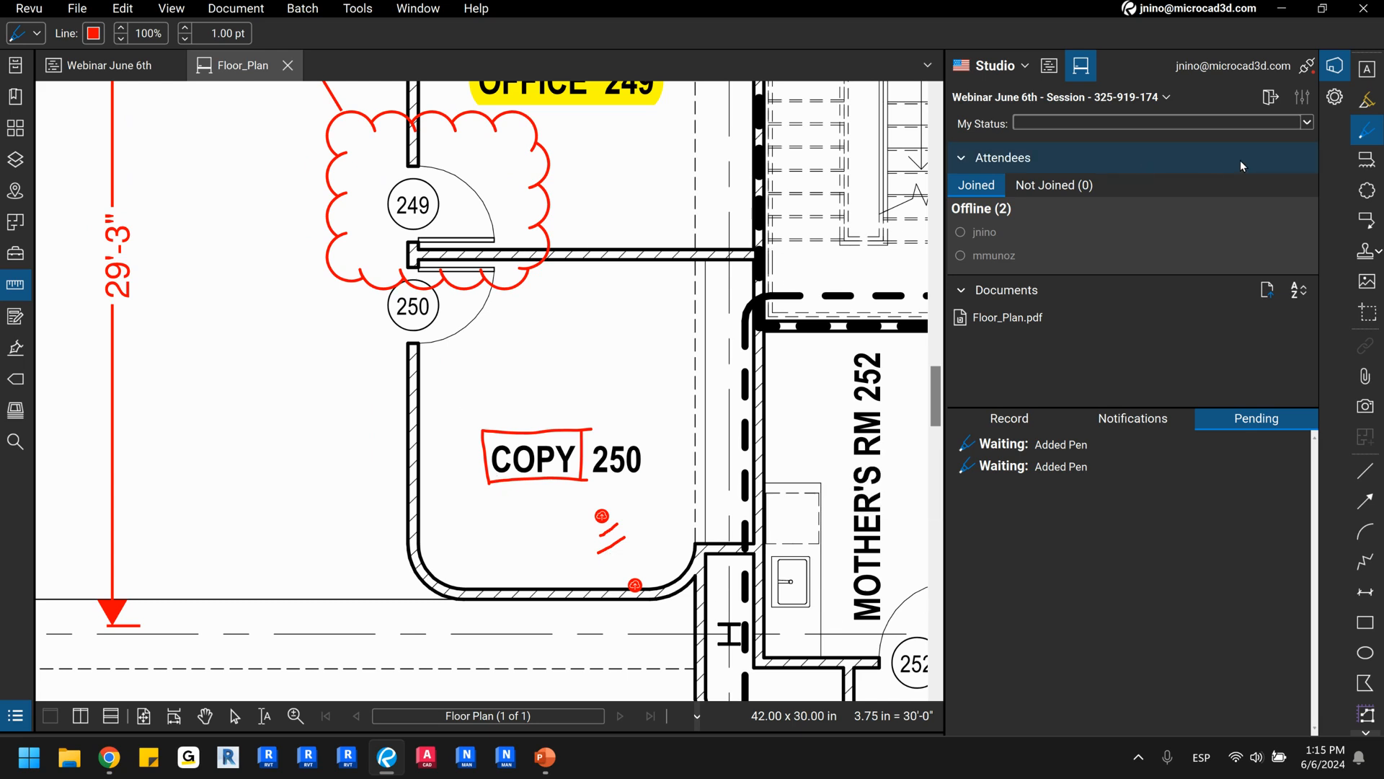
pyautogui.click(1306, 72)
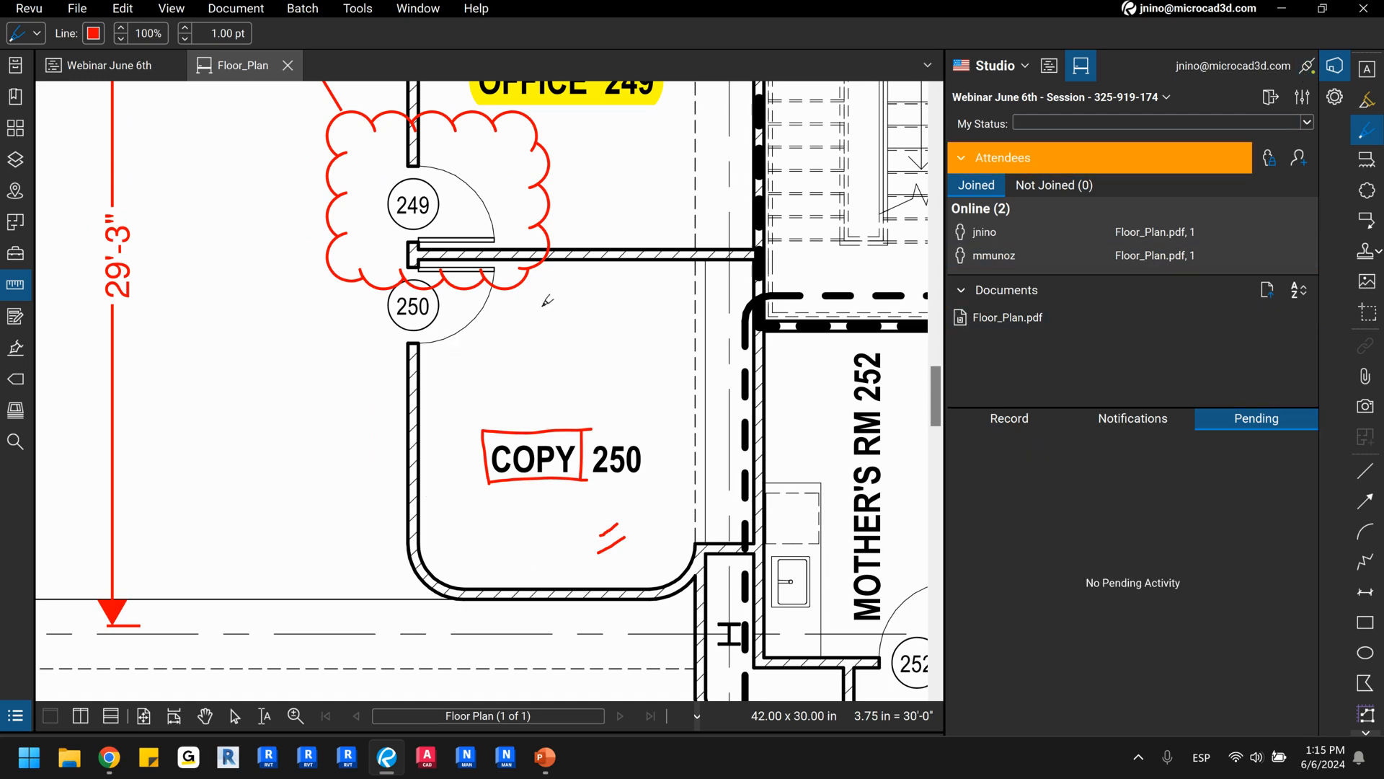
pyautogui.scroll(-5, 685, 444)
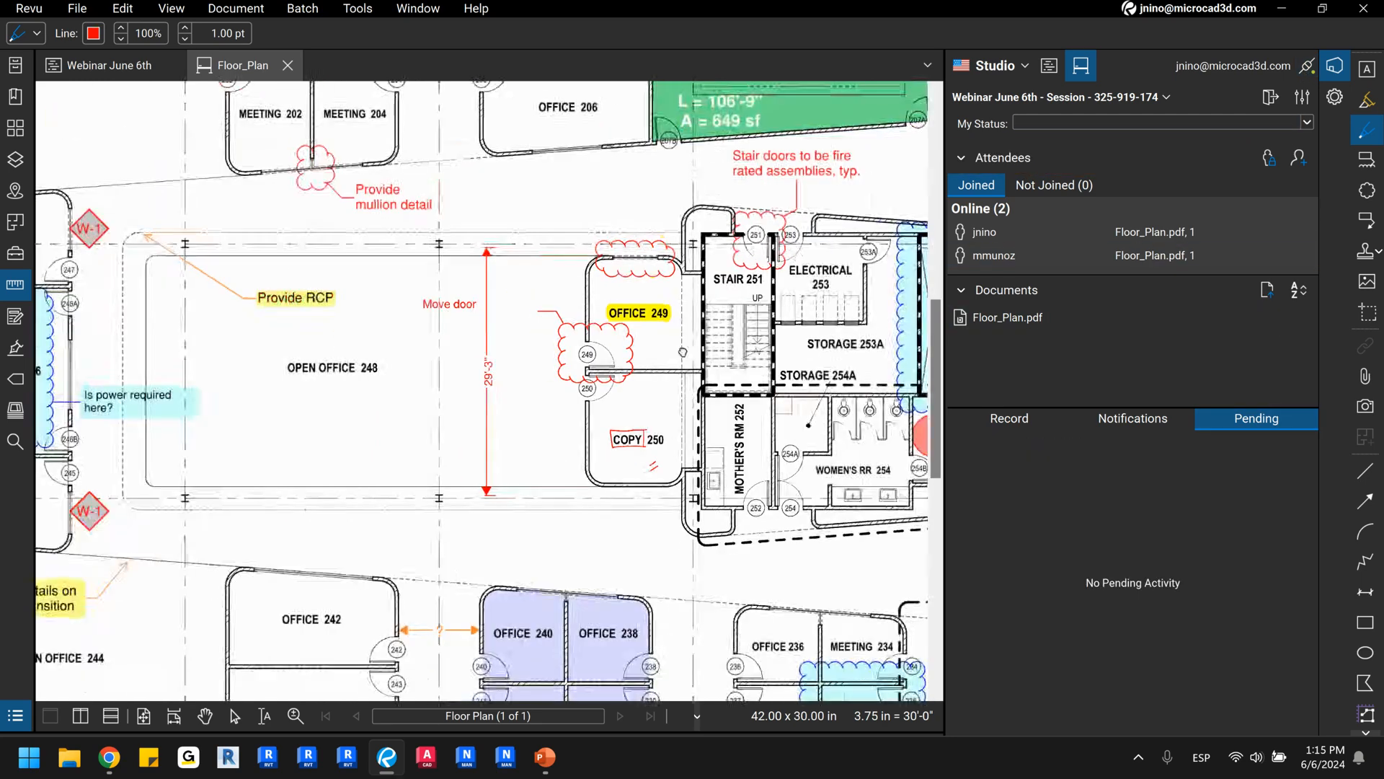
pyautogui.moveTo(691, 351); pyautogui.dragTo(606, 392)
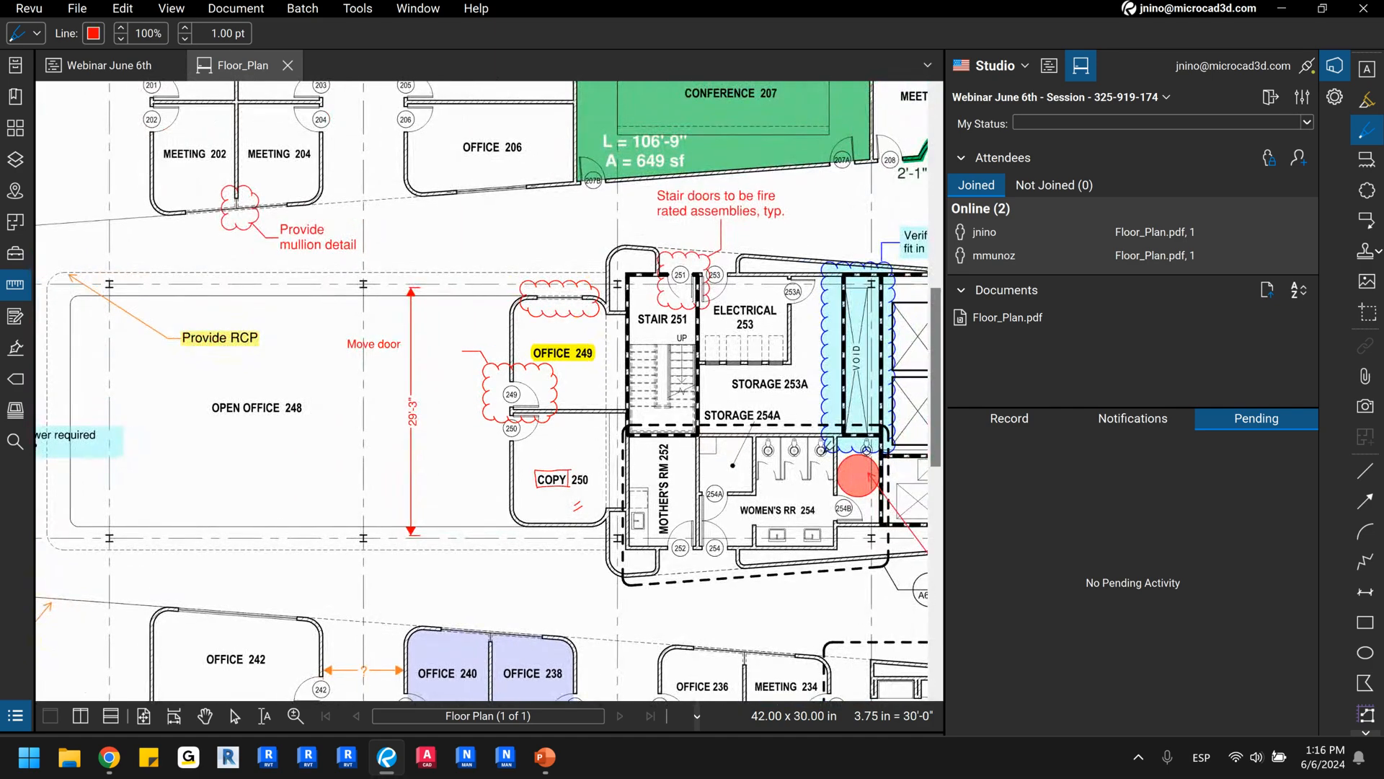
# Review the latest entries in the session record for the reconnection and the pen markups.
pyautogui.click(1019, 423)
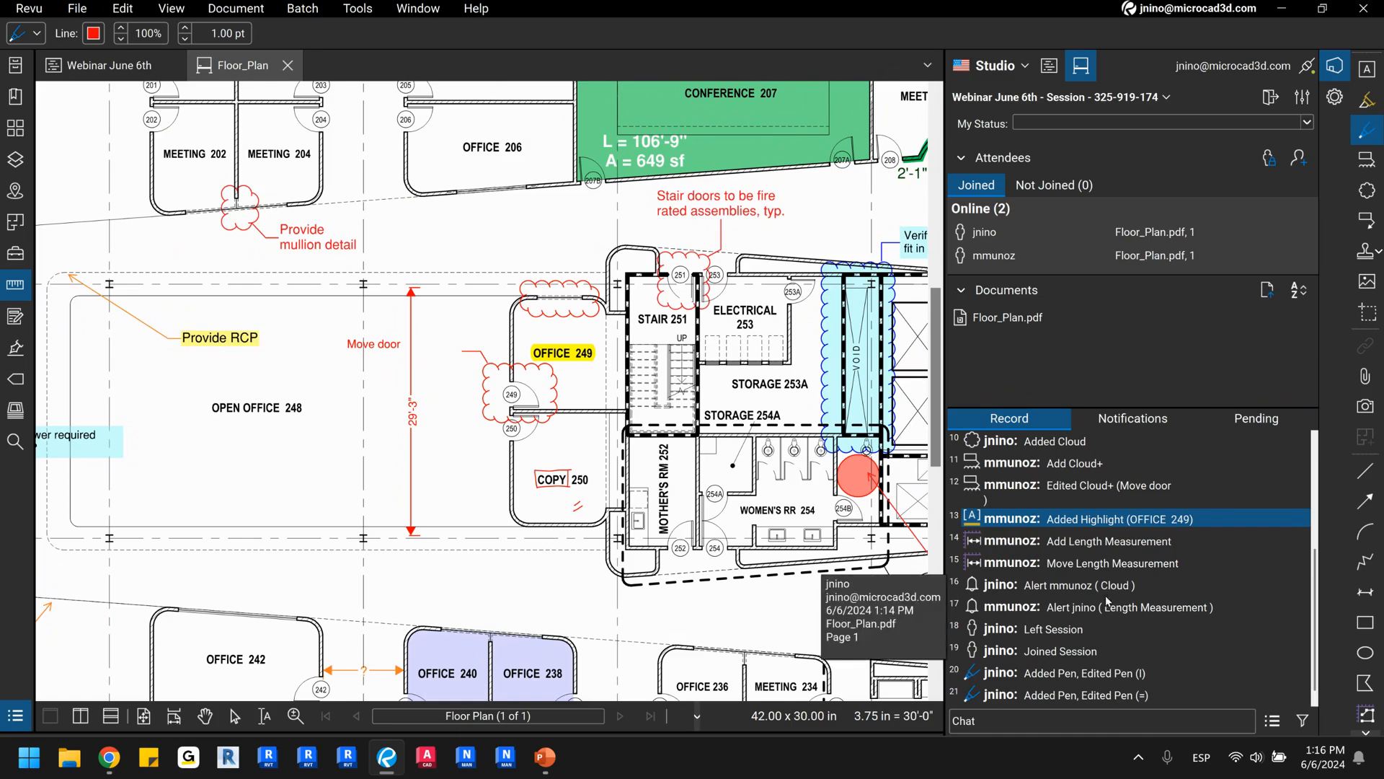
pyautogui.click(979, 681)
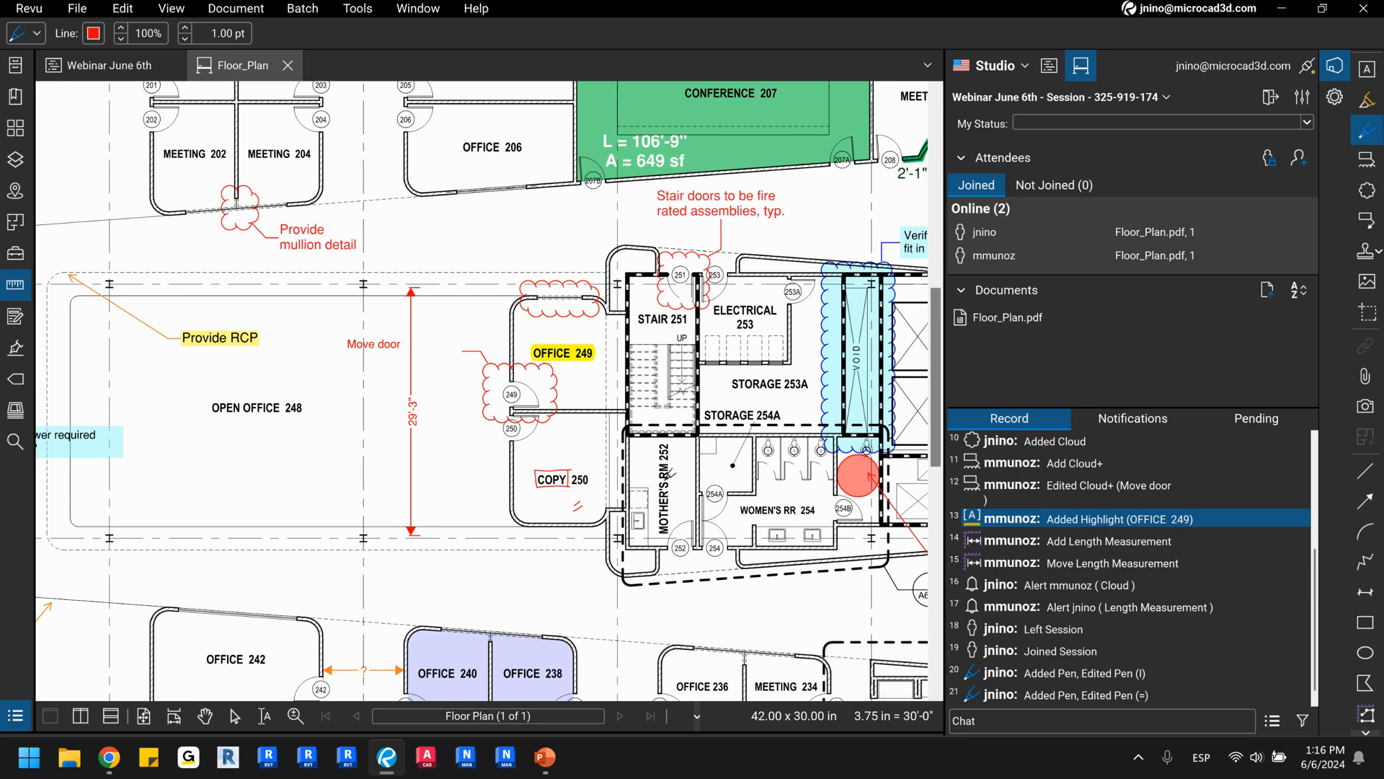
pyautogui.moveTo(455, 350); pyautogui.dragTo(542, 373)
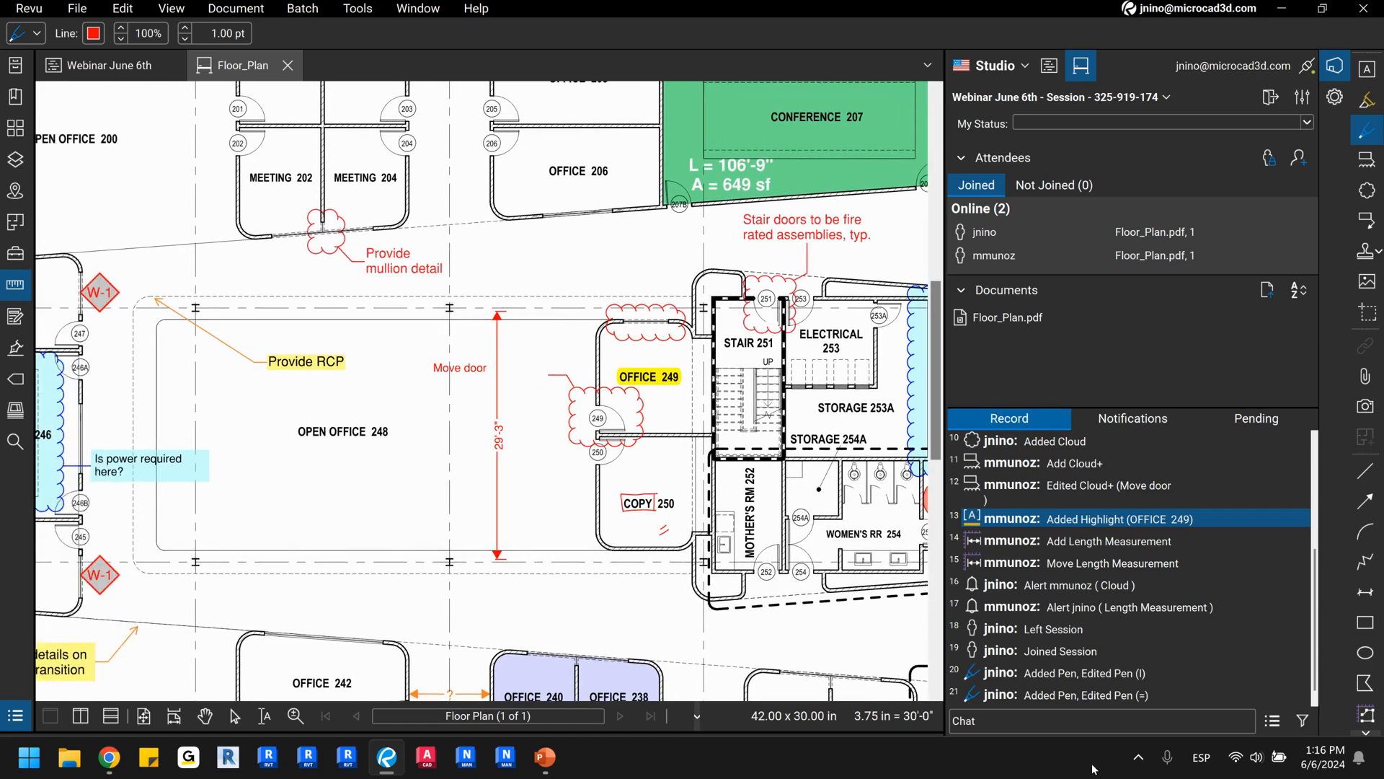
# Send the session chat message "Done with my markups".
pyautogui.click(1048, 722)
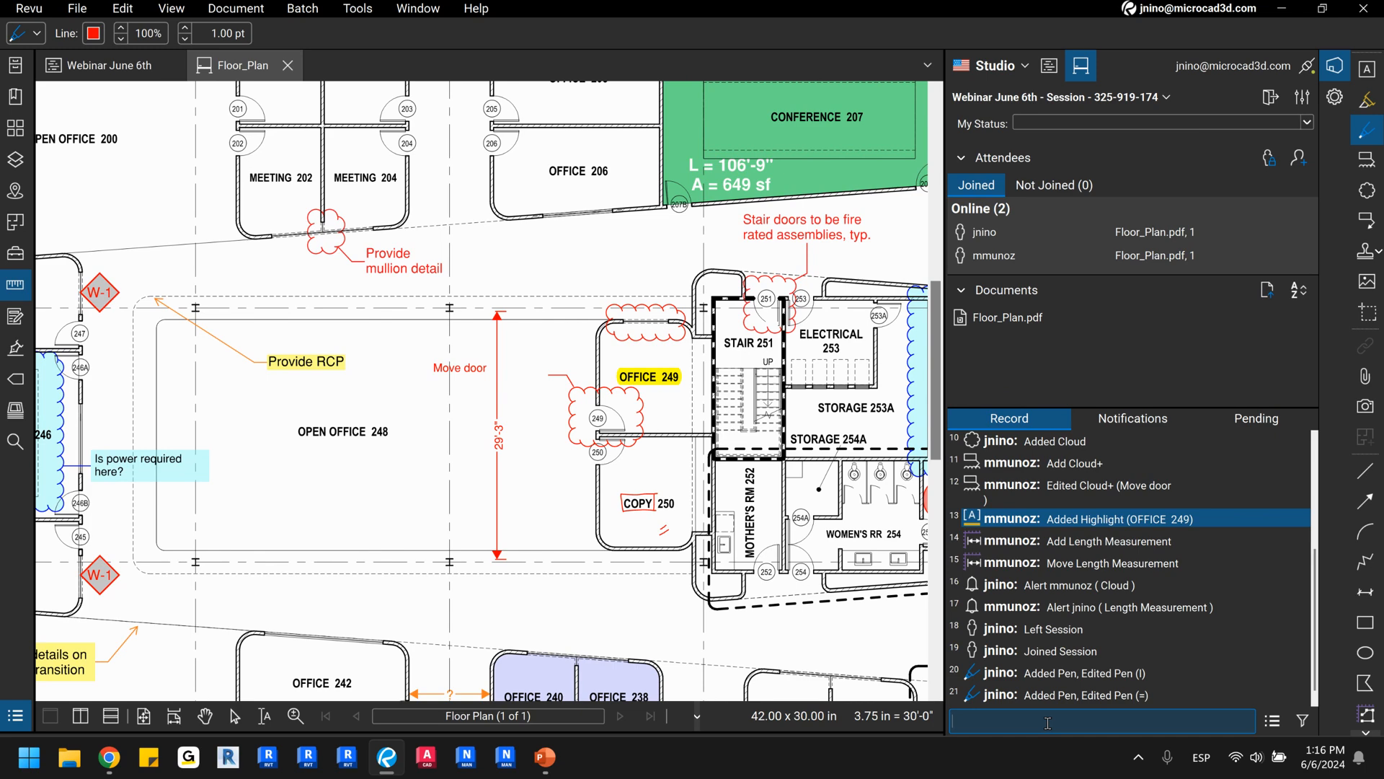
pyautogui.press('ctrl')
pyautogui.press('ctrl')
pyautogui.press('ctrl')
pyautogui.write('d')
pyautogui.press('capslock')
pyautogui.write('ON')
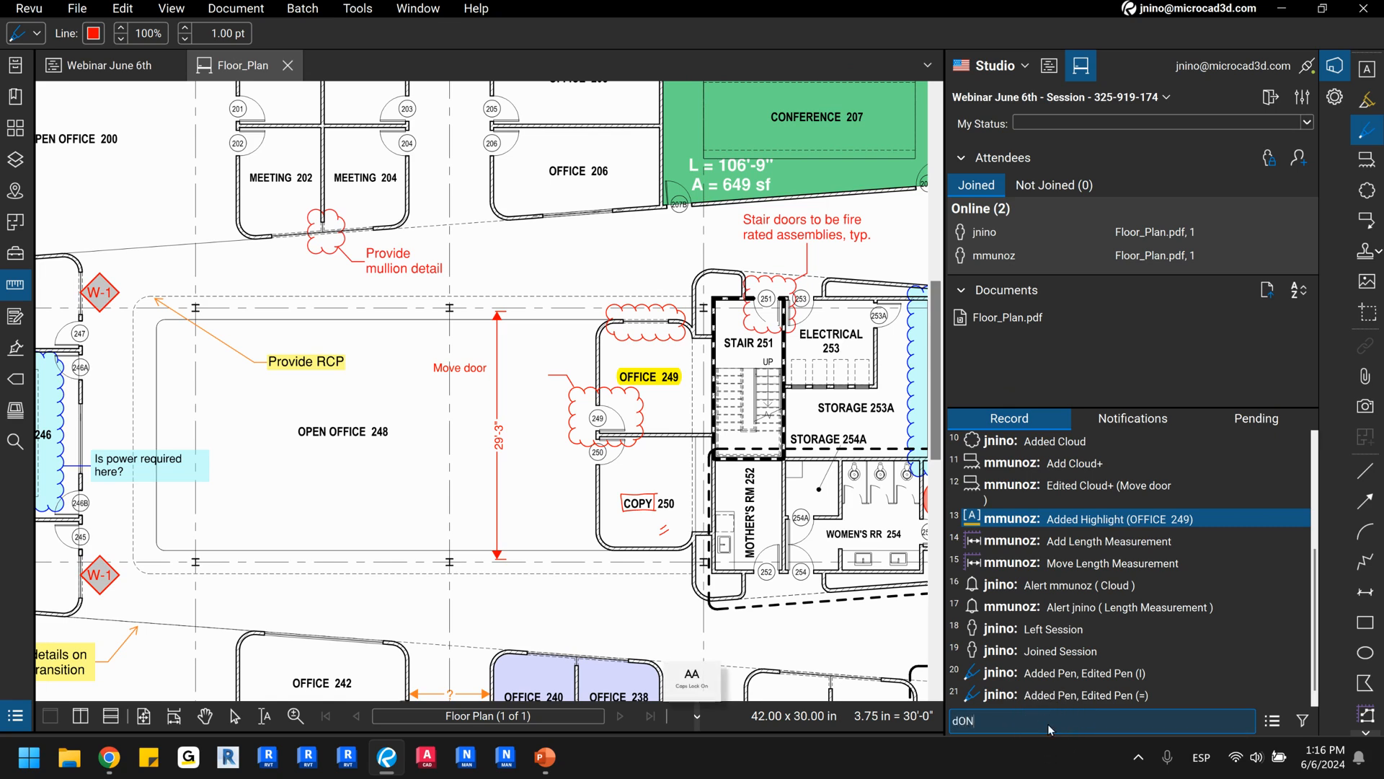
pyautogui.press('BackSpace')
pyautogui.press('BackSpace')
pyautogui.write('D')
pyautogui.press('capslock')
pyautogui.write('one with my markups')
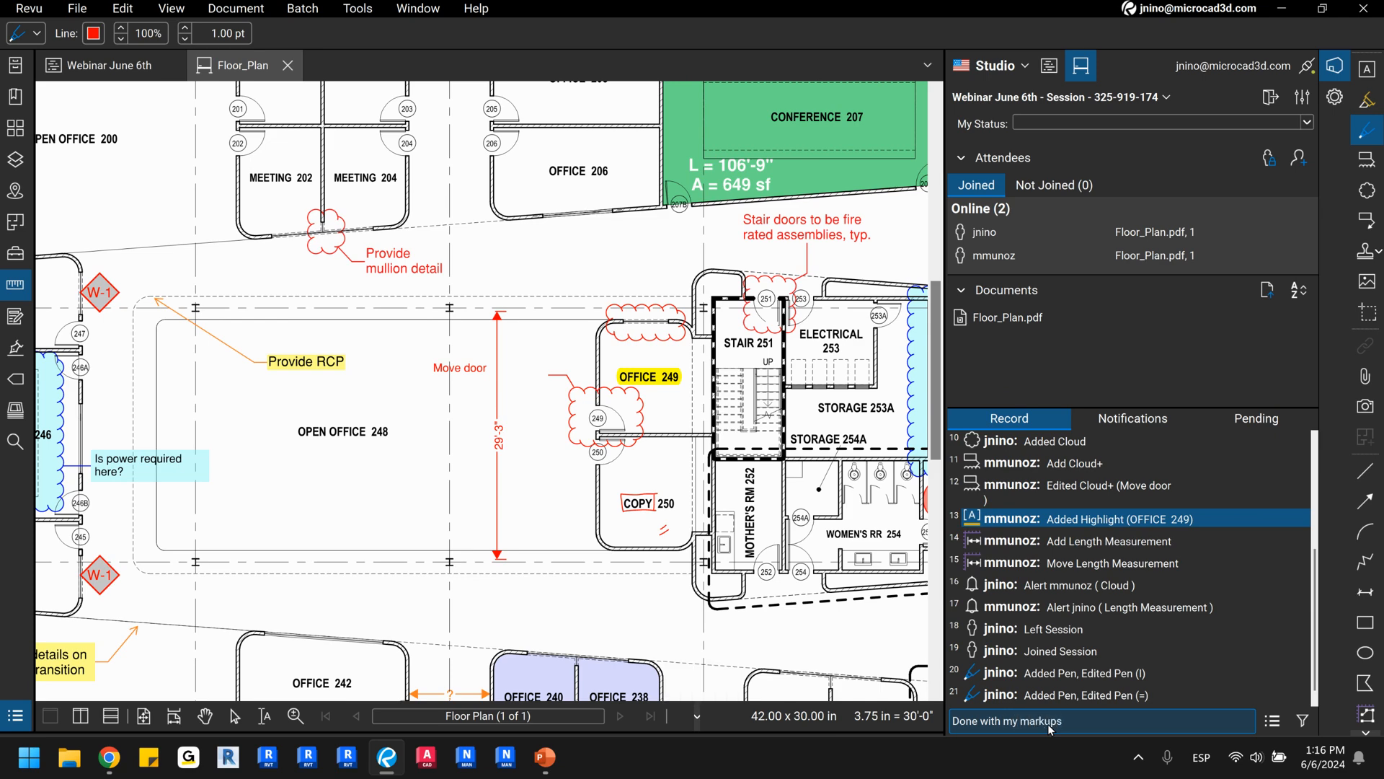
pyautogui.press('Return')
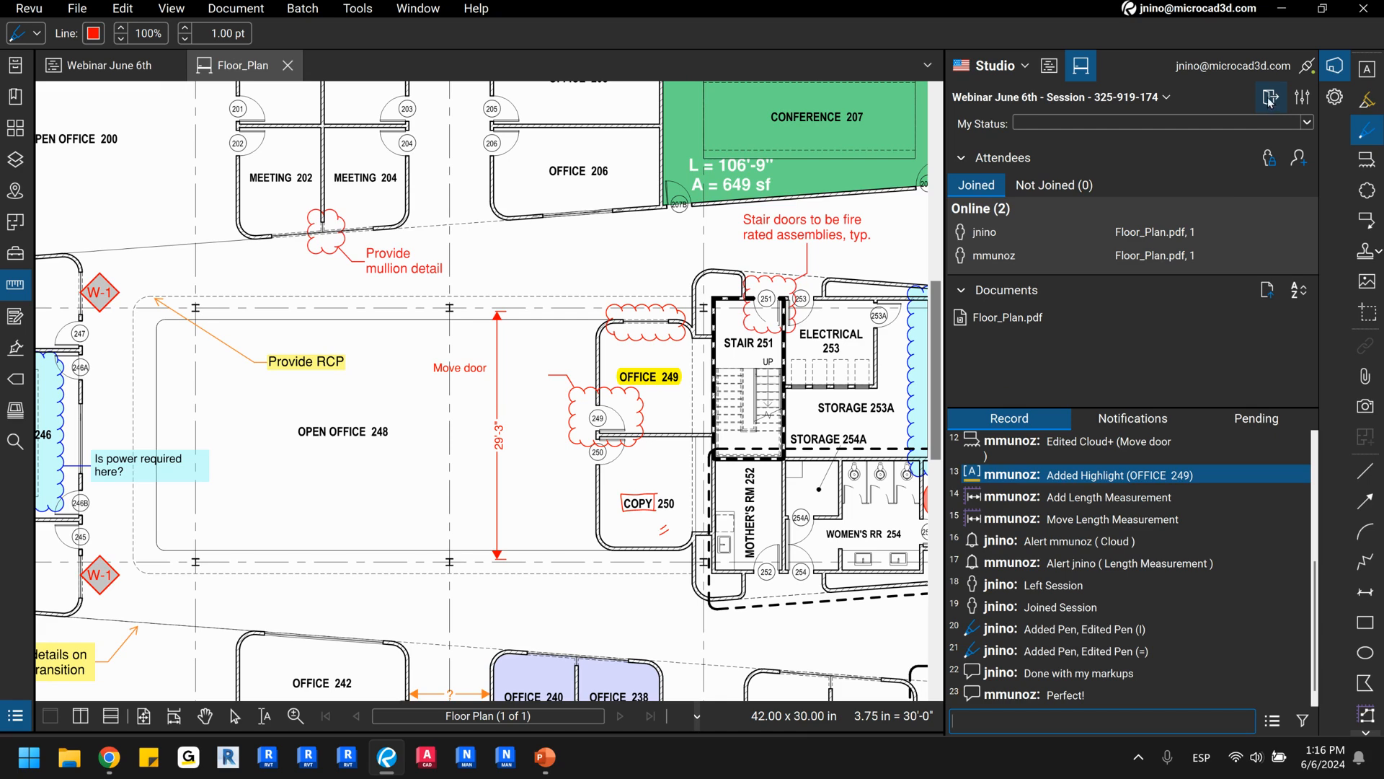
# Close the Floor_Plan drawing, reopen it from the session's documents and review its retained markups and record entries.
pyautogui.click(290, 66)
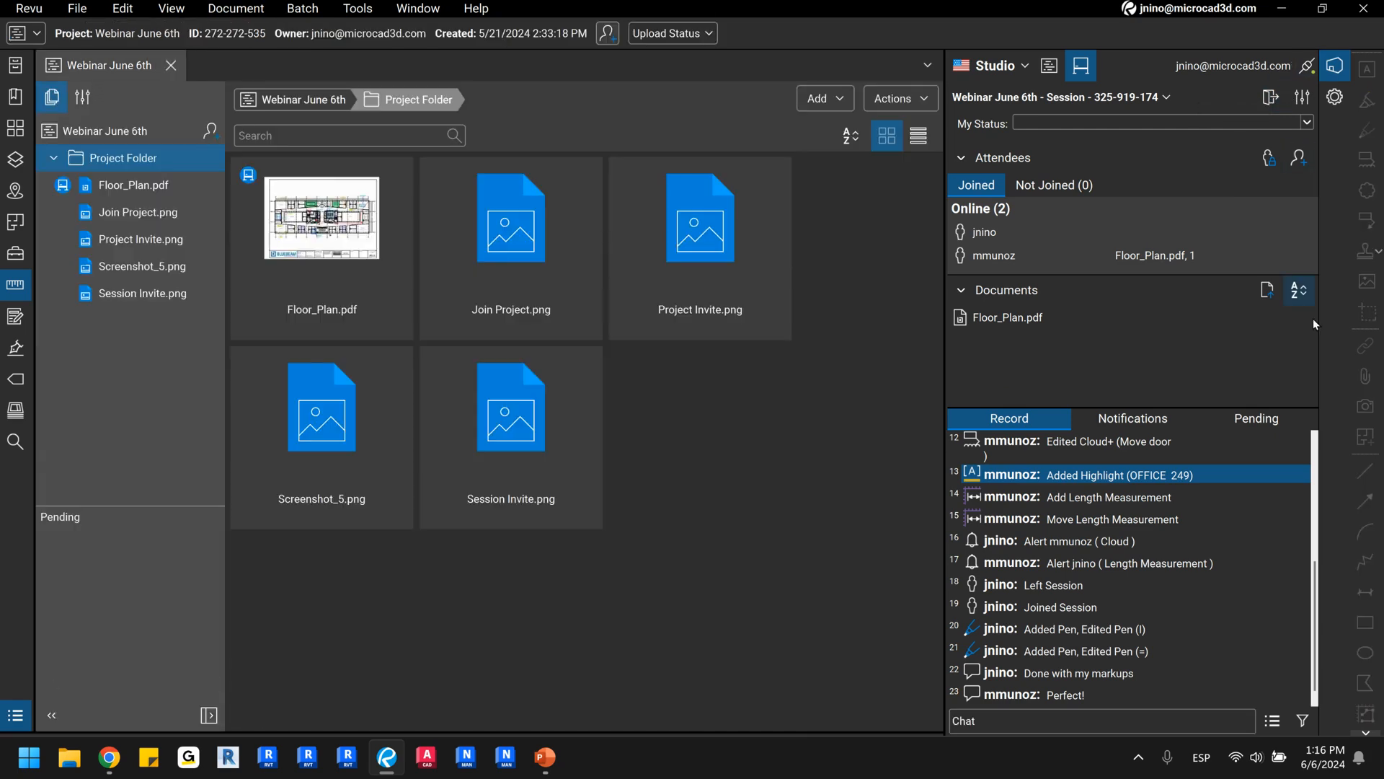
pyautogui.doubleClick(1015, 322)
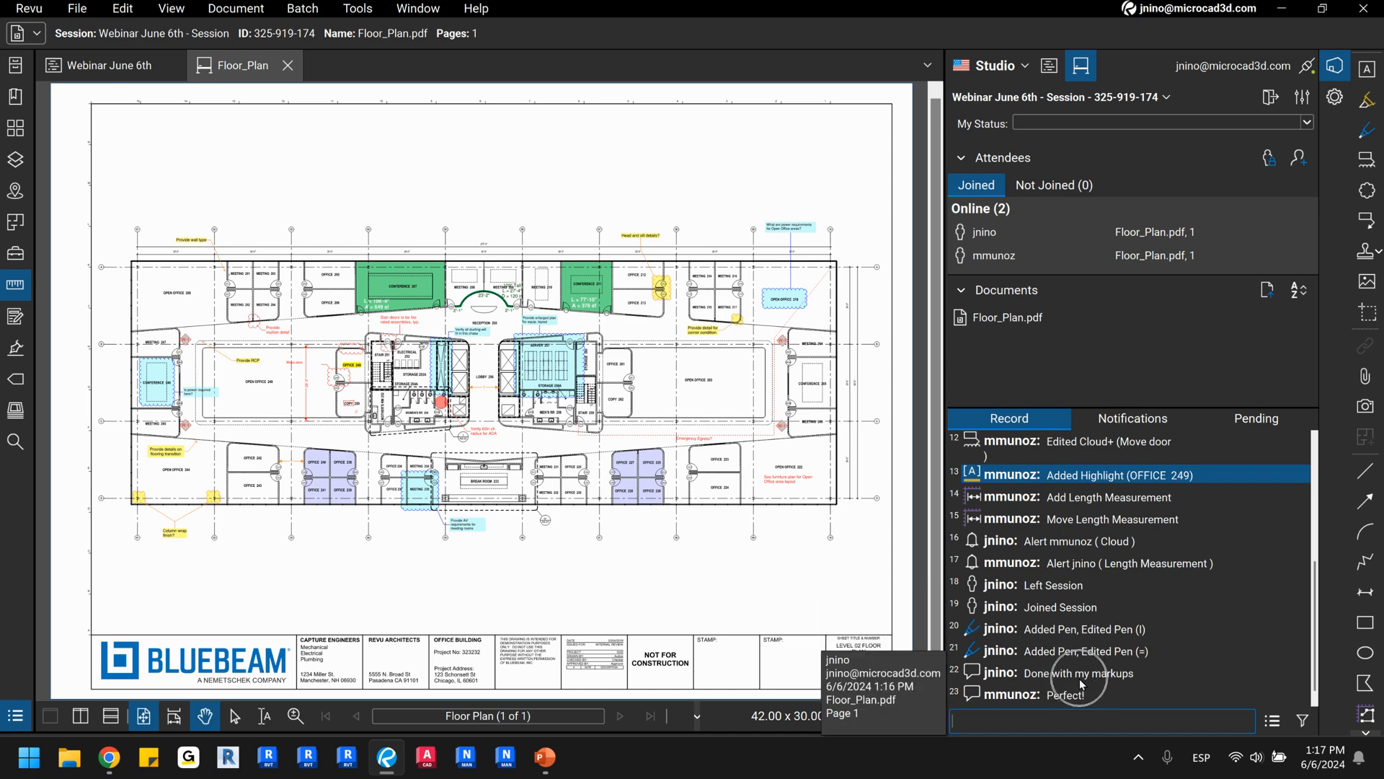
pyautogui.scroll(4, 1081, 682)
pyautogui.scroll(-4, 1085, 667)
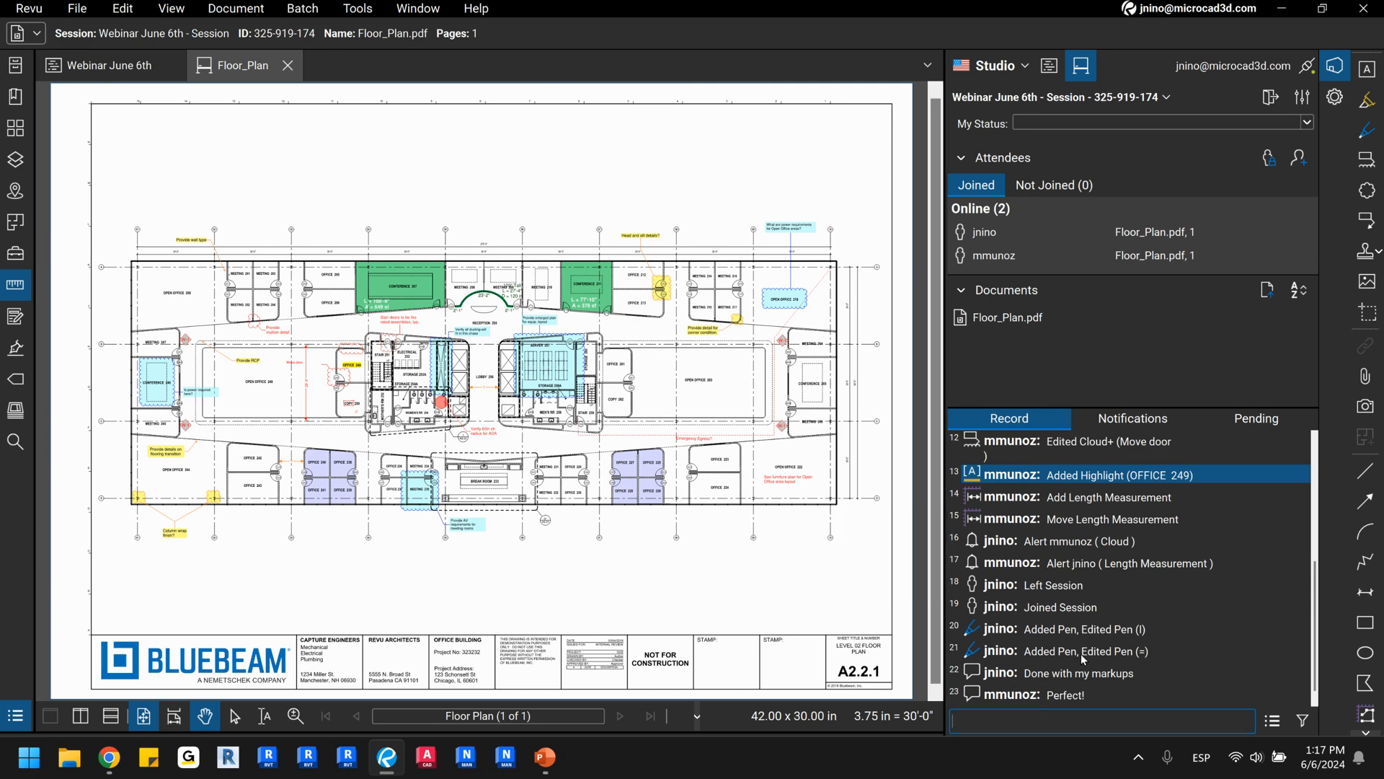
# Return to the Webinar June 6th project and open Session Invite.png to examine the session invitation.
pyautogui.click(98, 67)
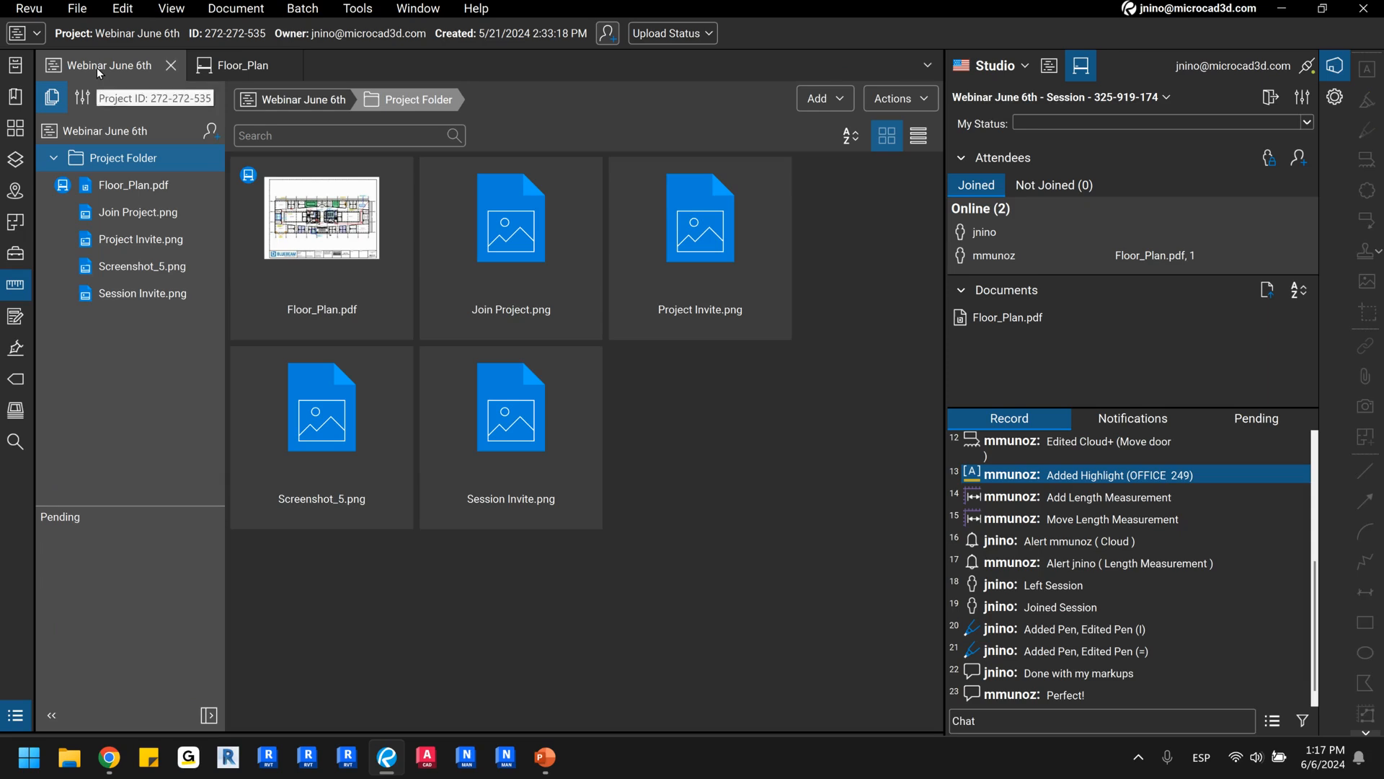
pyautogui.click(495, 485)
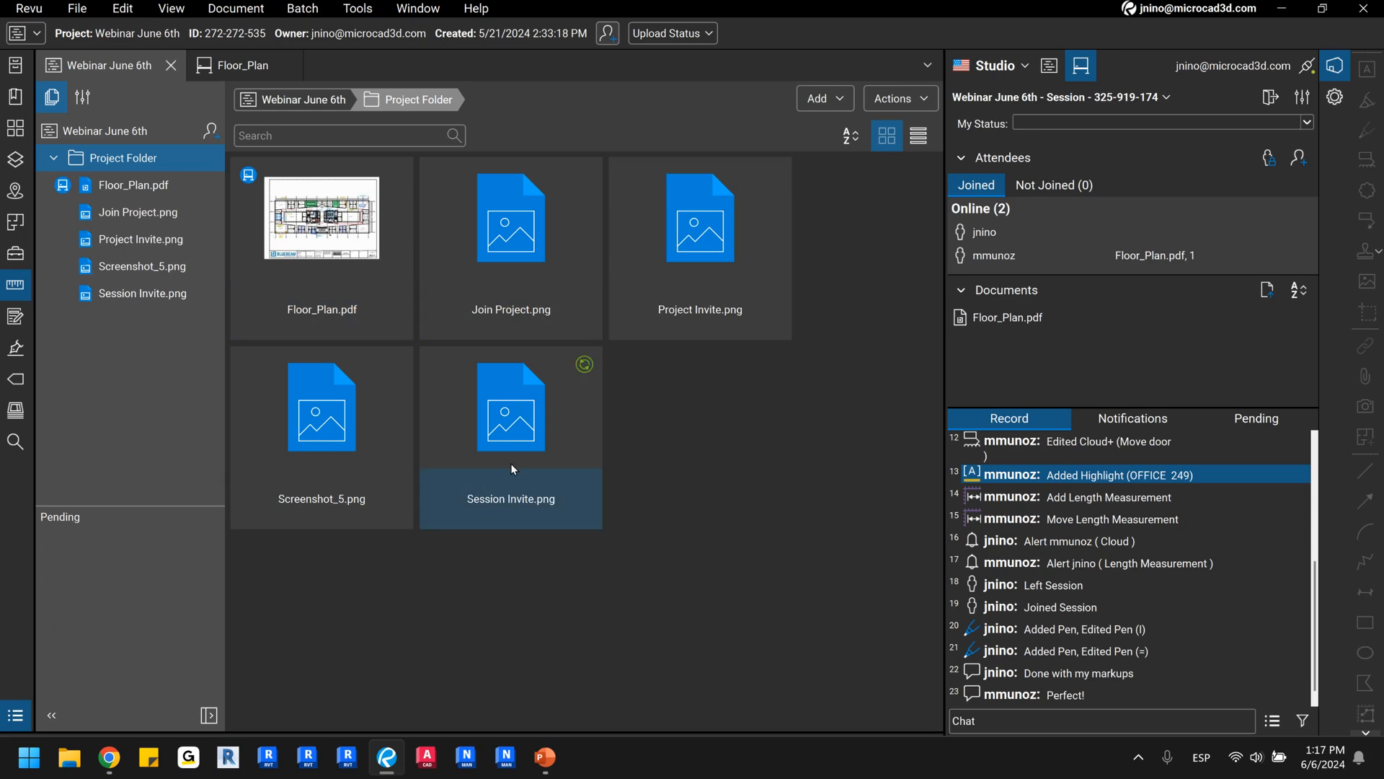
pyautogui.click(524, 447)
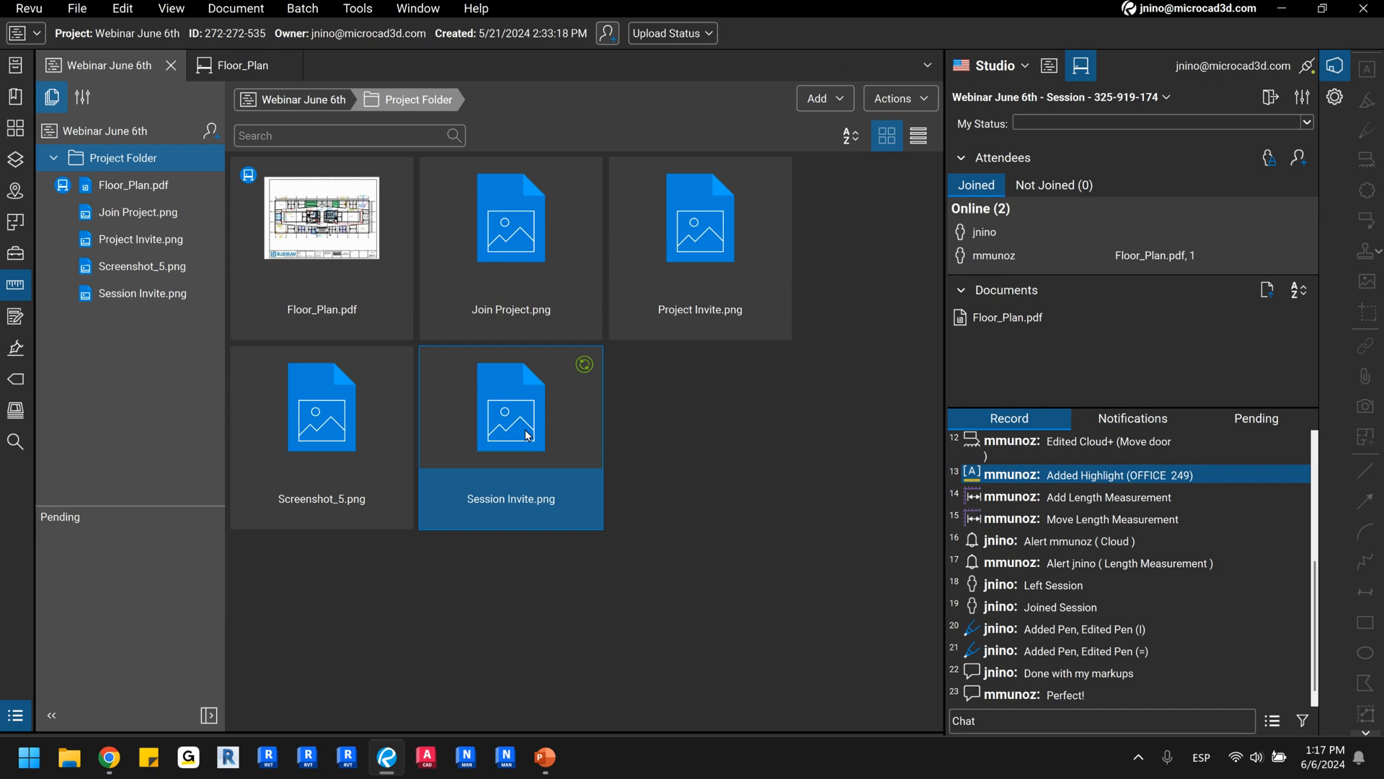
pyautogui.doubleClick(527, 436)
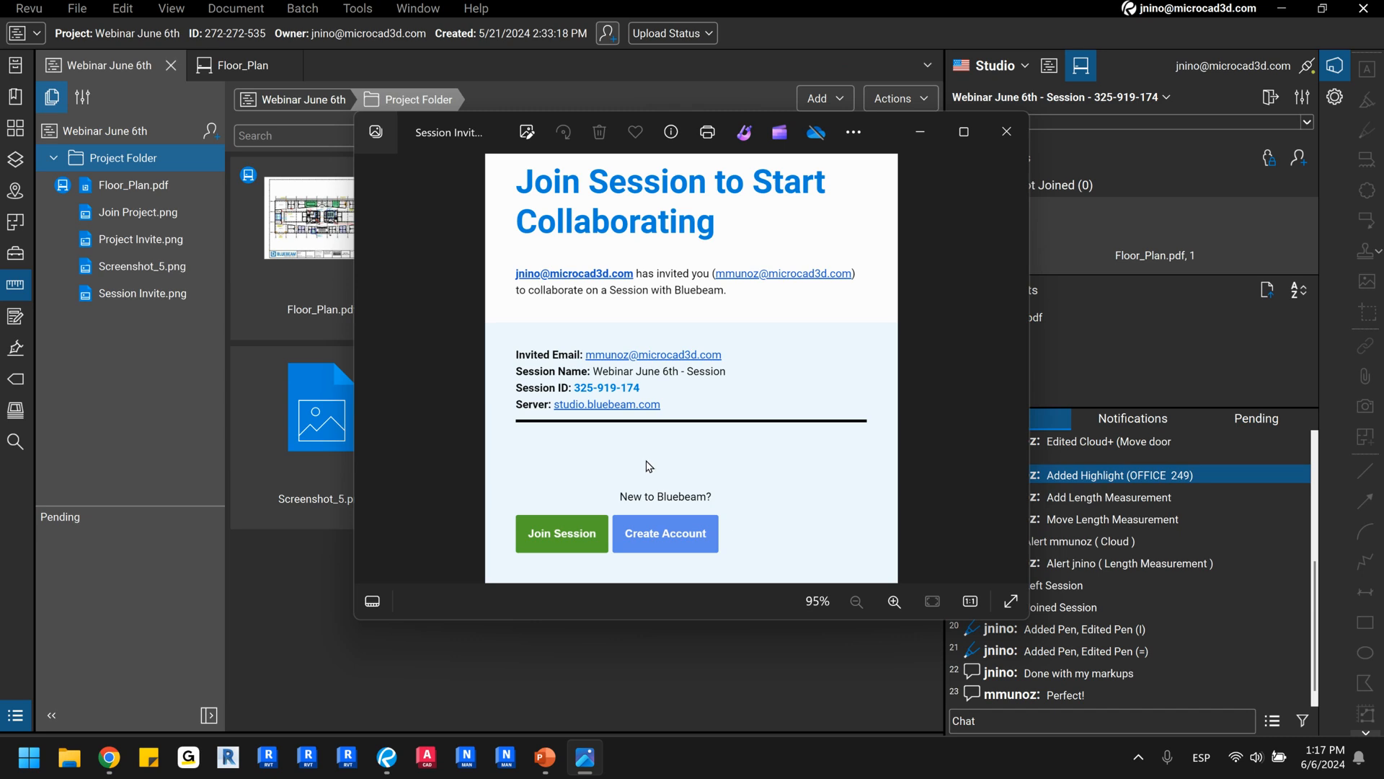
# Open Screenshot_5.png from the project folder to examine the options for joining the Studio Session.
pyautogui.click(328, 412)
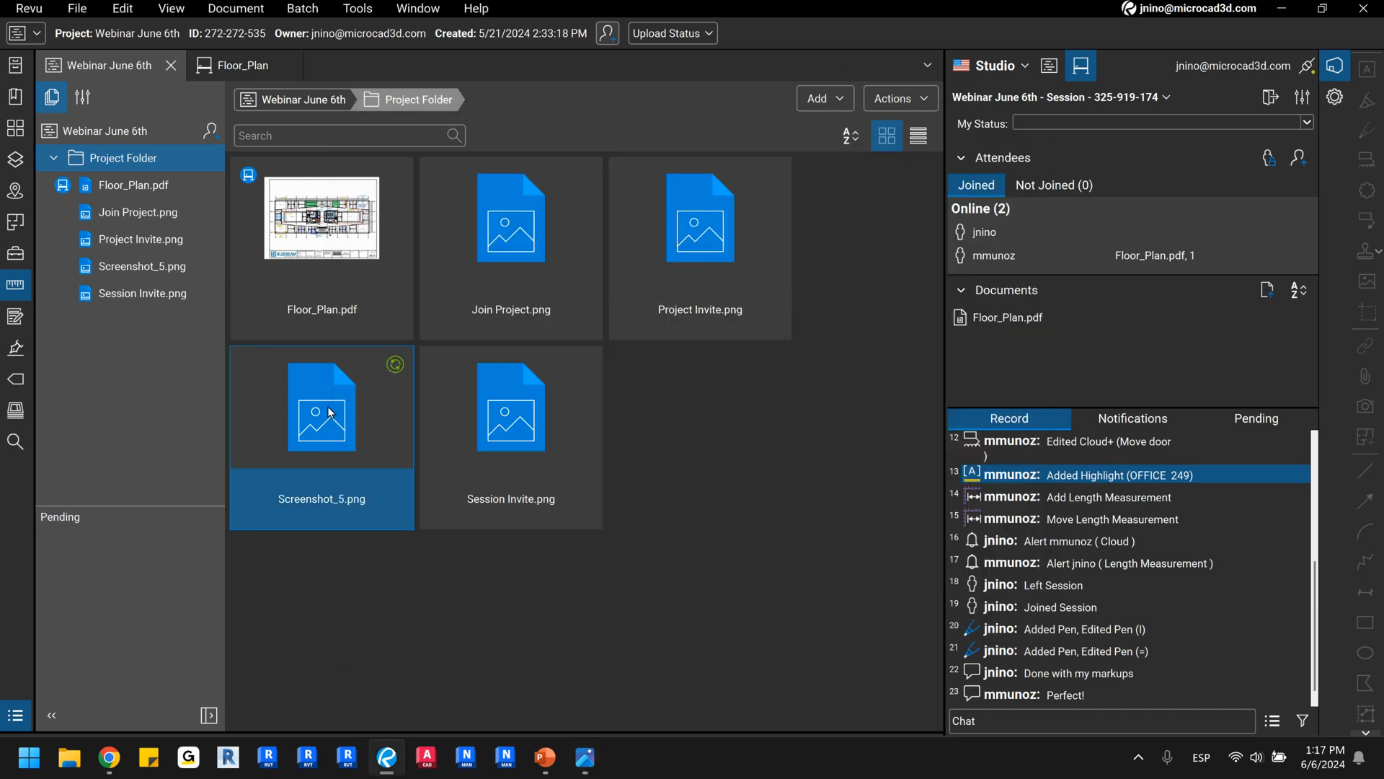
pyautogui.doubleClick(329, 411)
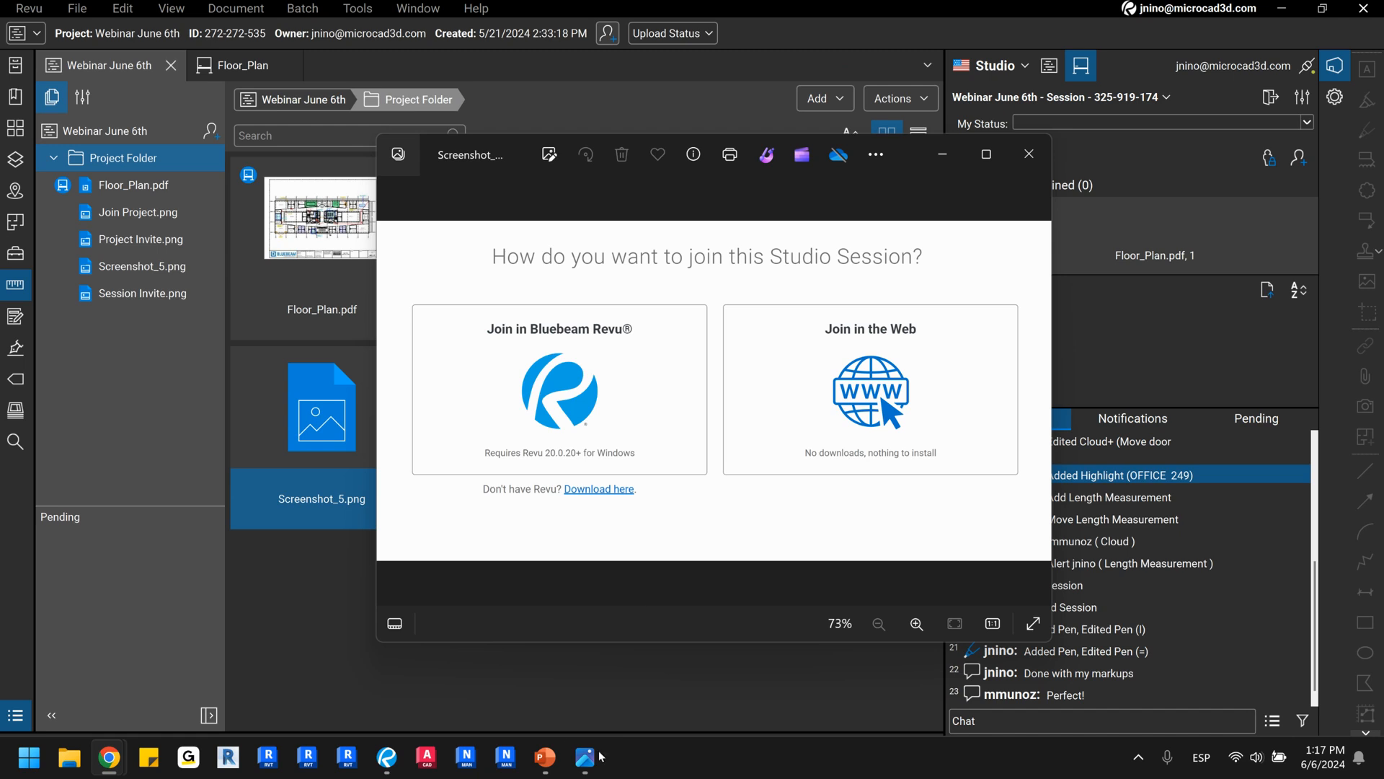
pyautogui.moveTo(564, 759)
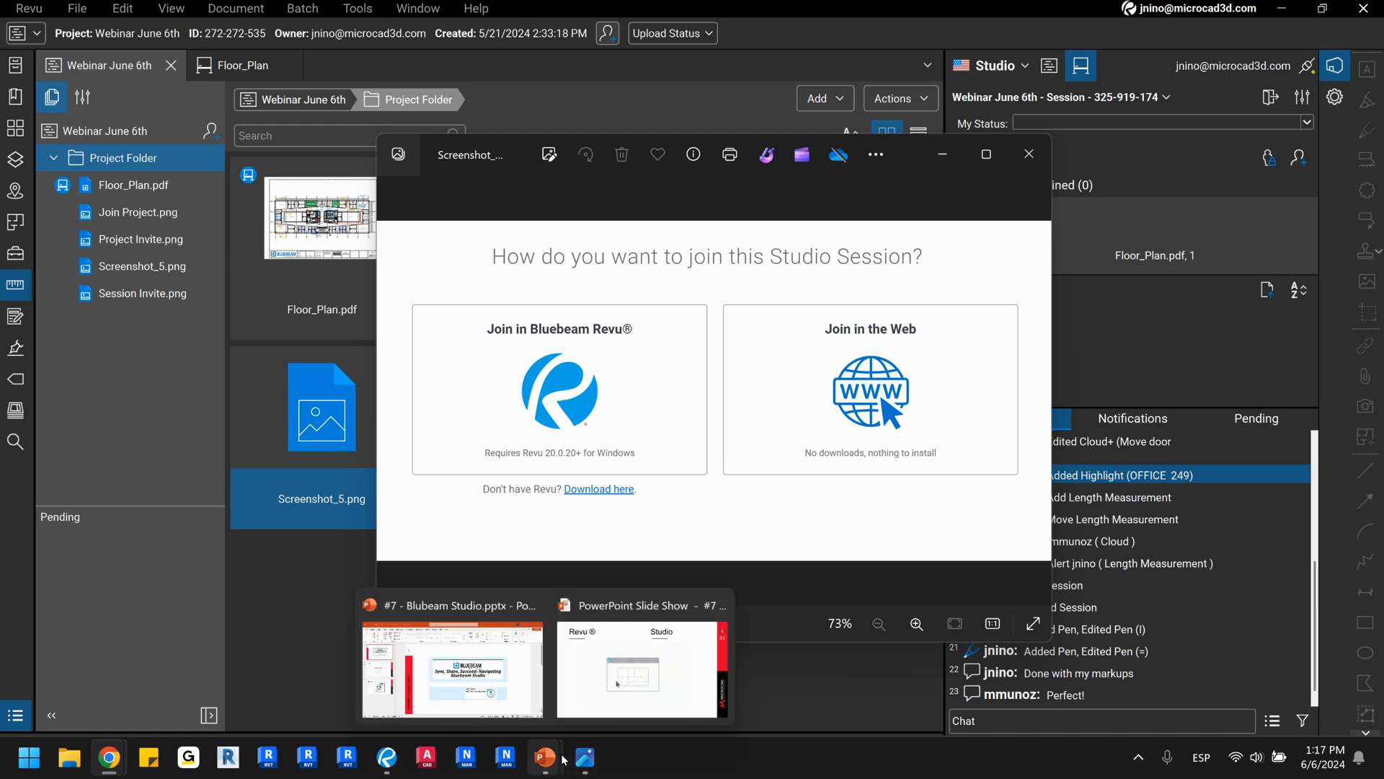